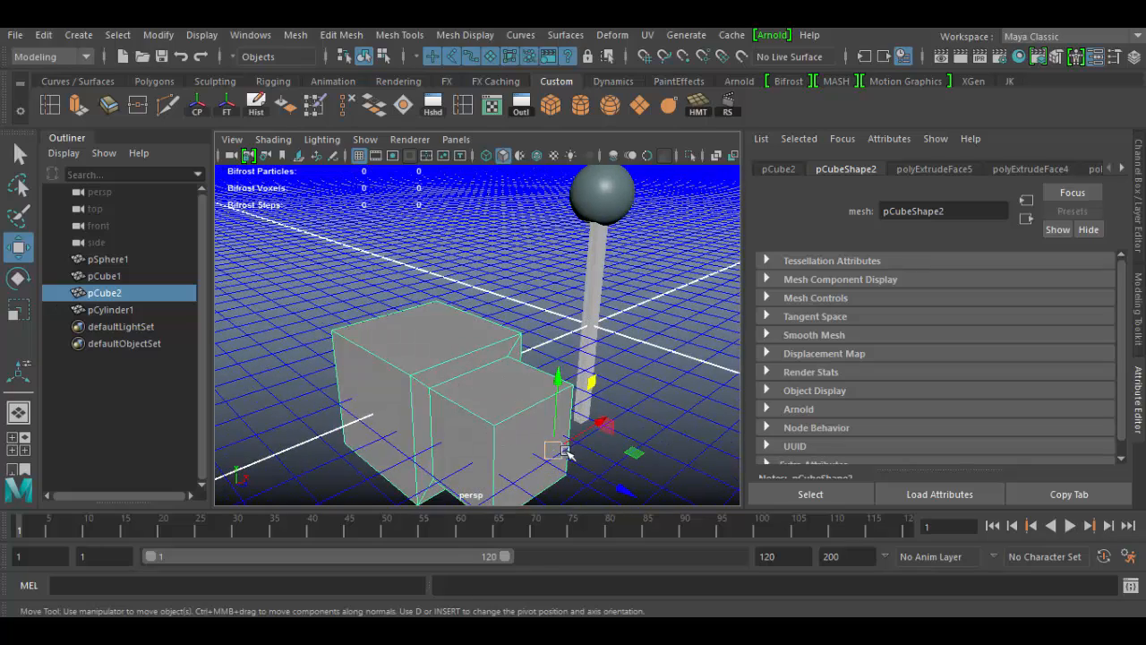
Move pCube2 to about X -6.6, Z -0.2, and activate the Scale tool for it
{"action": "scroll", "coordinate": [577, 439], "scroll_direction": "down", "scroll_amount": 5}
{"action": "left_click_drag", "start_coordinate": [586, 433], "coordinate": [506, 391]}
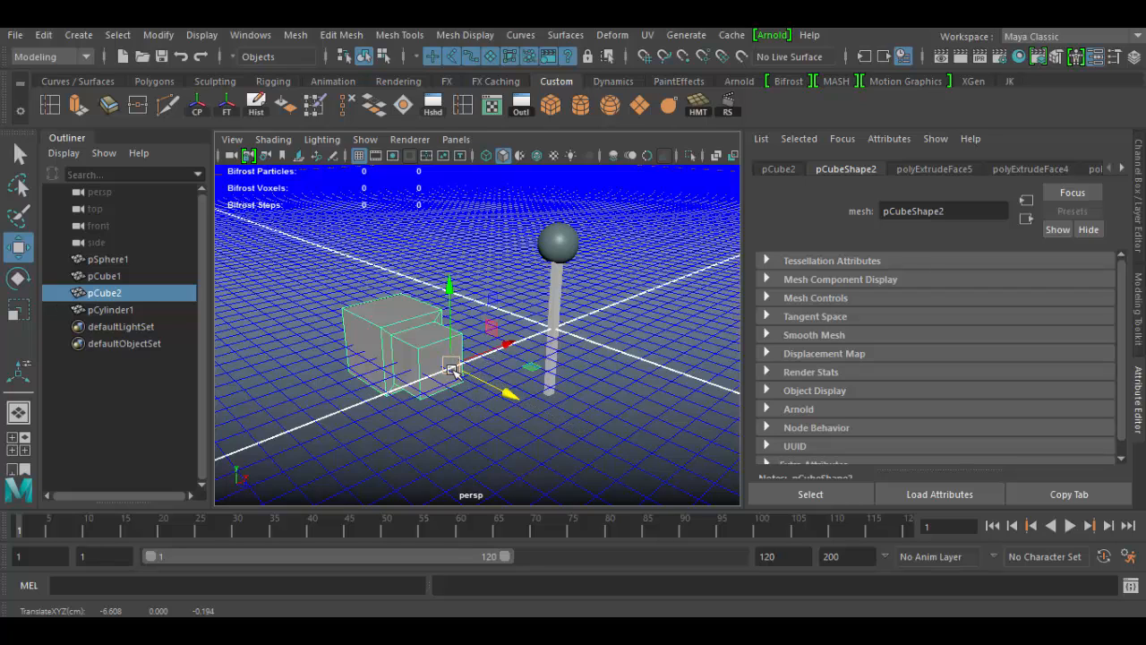
{"action": "key", "text": "e"}
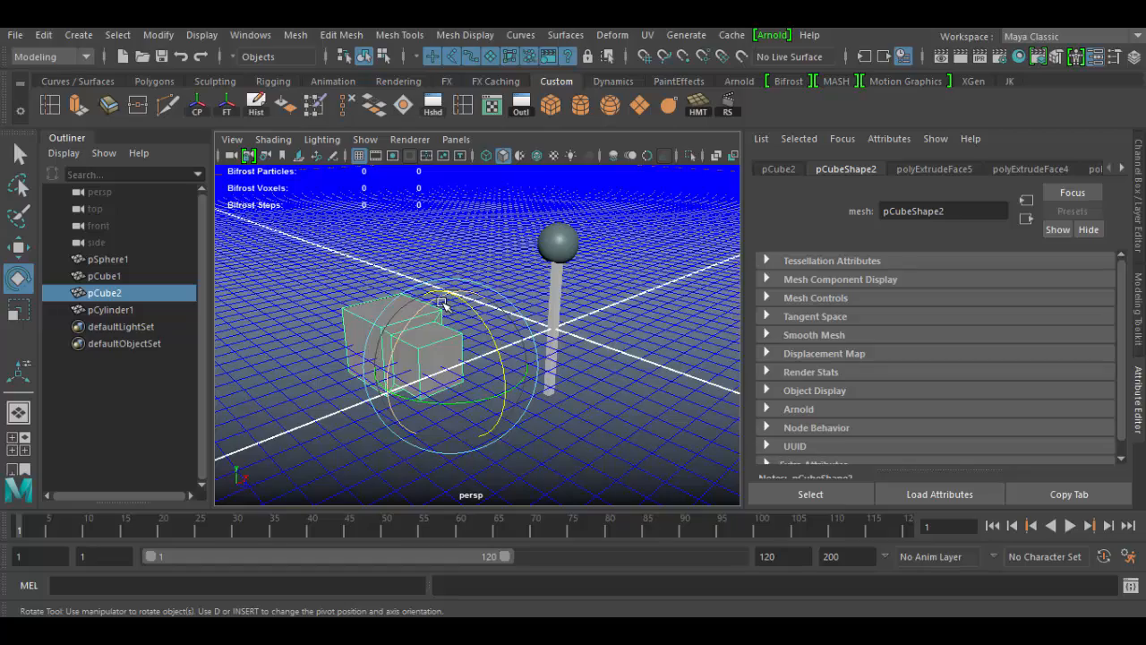
{"action": "key", "text": "r"}
Examine pCube2 and the position of its pivot from several angles
{"action": "left_click_drag", "start_coordinate": [448, 359], "coordinate": [542, 386], "text": "alt"}
{"action": "middle_click_drag", "start_coordinate": [543, 387], "coordinate": [619, 388], "text": "alt"}
{"action": "right_click_drag", "start_coordinate": [619, 387], "coordinate": [632, 470], "text": "alt"}
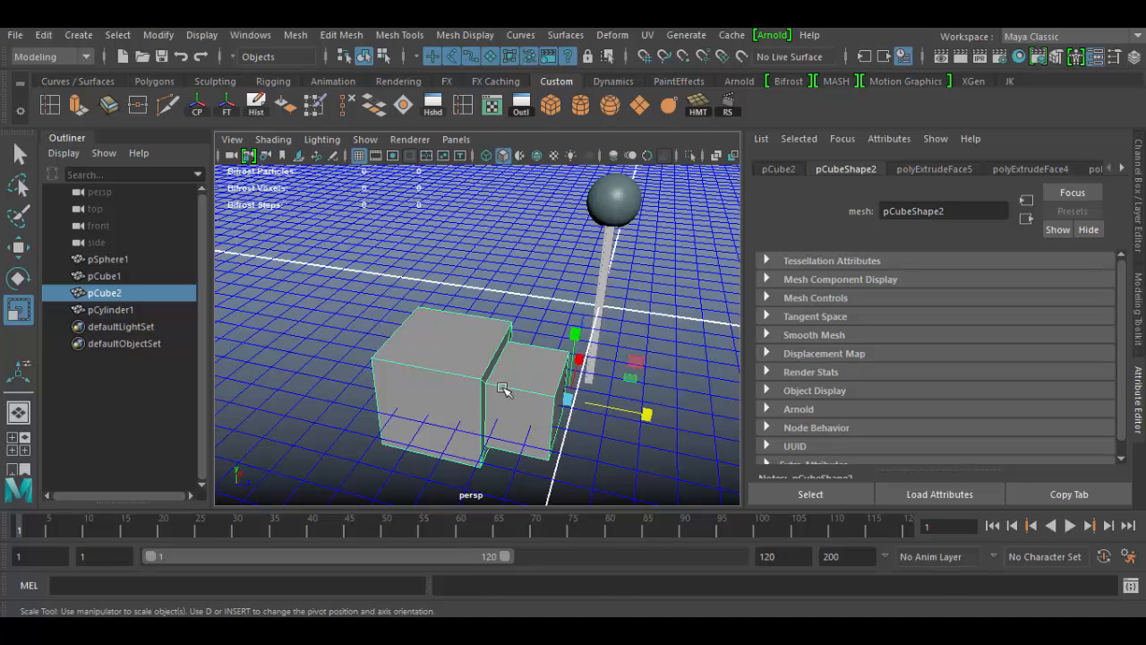
{"action": "left_click_drag", "start_coordinate": [553, 414], "coordinate": [573, 400], "text": "alt"}
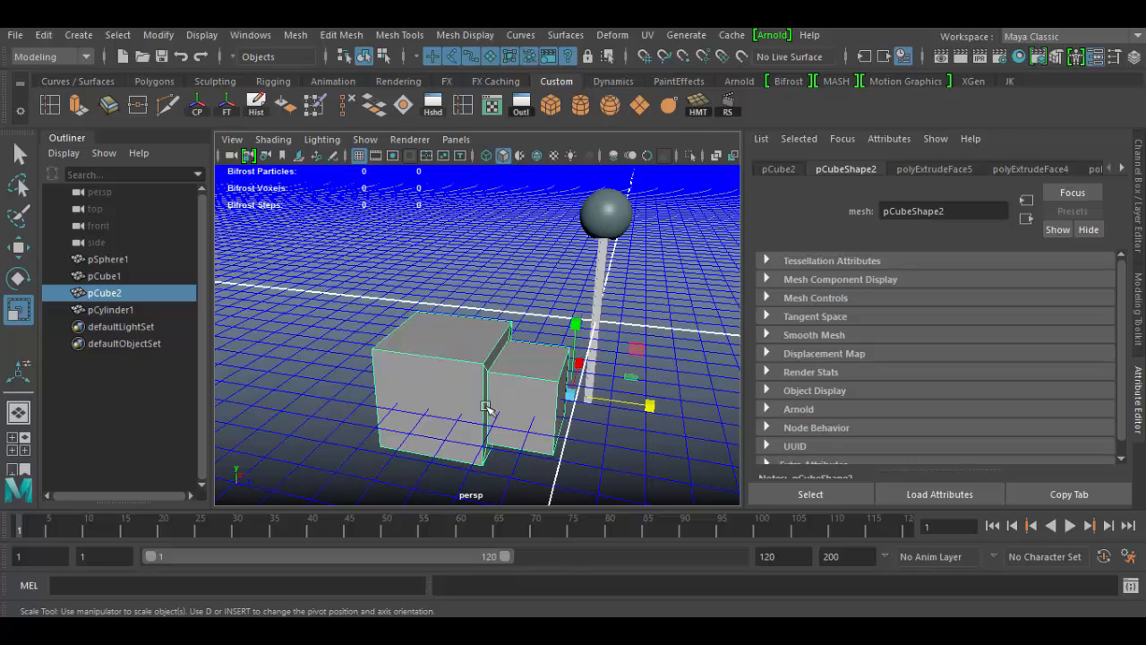
{"action": "left_click_drag", "start_coordinate": [530, 421], "coordinate": [538, 467], "text": "alt"}
{"action": "middle_click_drag", "start_coordinate": [583, 448], "coordinate": [563, 386], "text": "alt"}
{"action": "right_click_drag", "start_coordinate": [510, 378], "coordinate": [417, 366], "text": "alt"}
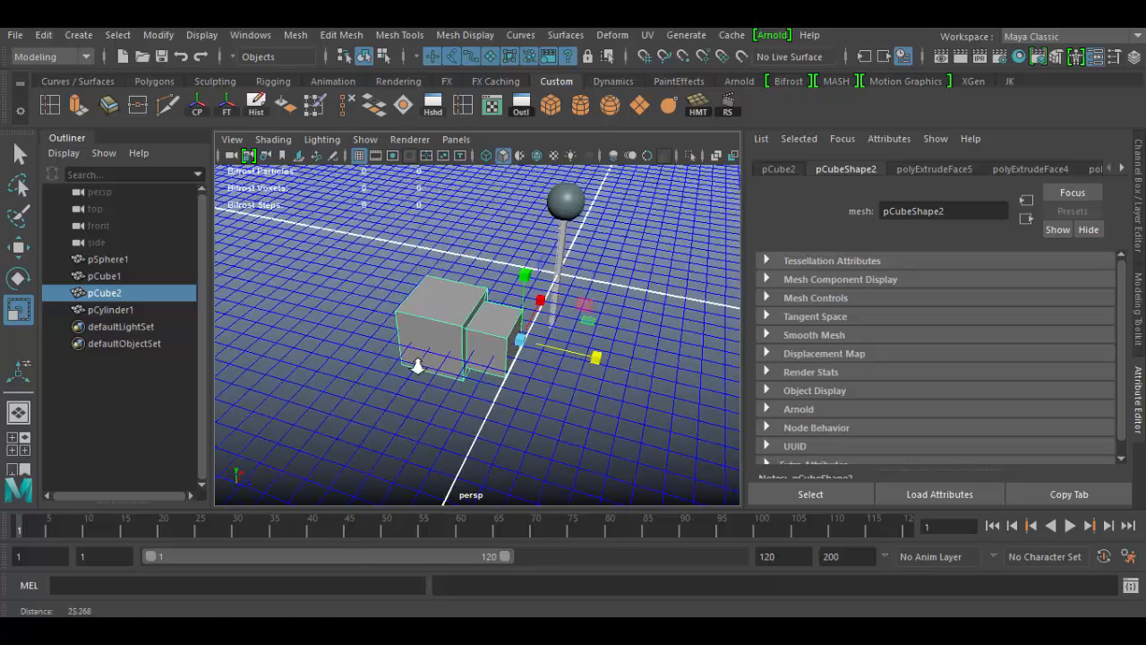
{"action": "left_click_drag", "start_coordinate": [417, 365], "coordinate": [478, 332], "text": "alt"}
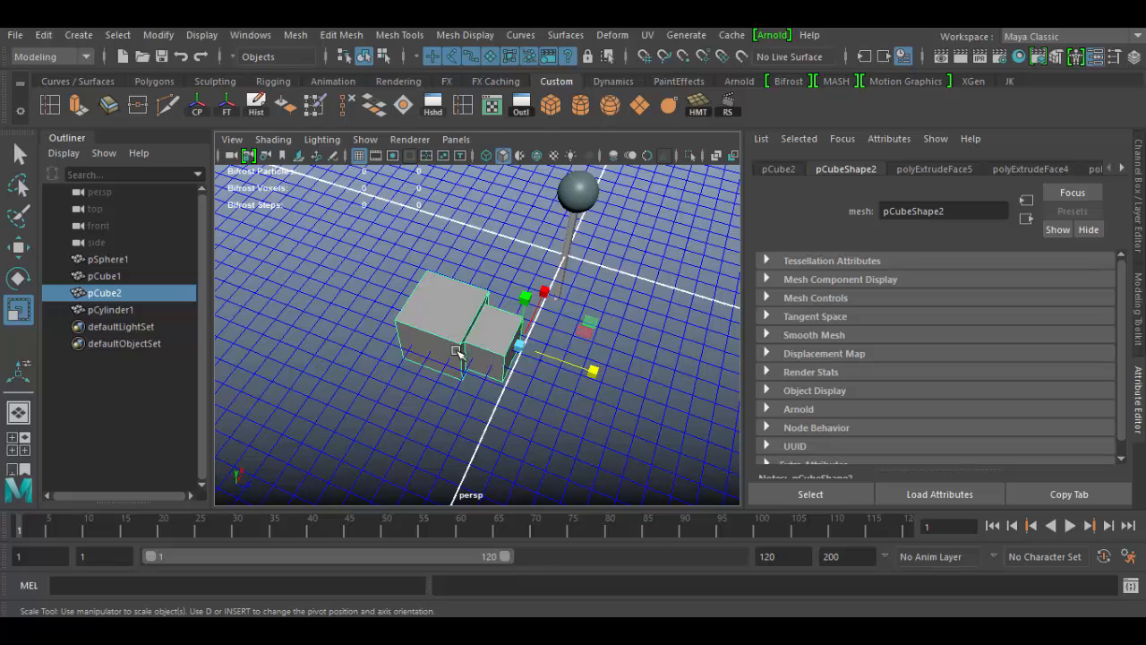
Create a NURBS circle with nothing else selected and scale it uniformly to about 6 times its size
{"action": "left_click_drag", "start_coordinate": [347, 321], "coordinate": [365, 440]}
{"action": "left_click_drag", "start_coordinate": [319, 357], "coordinate": [343, 430]}
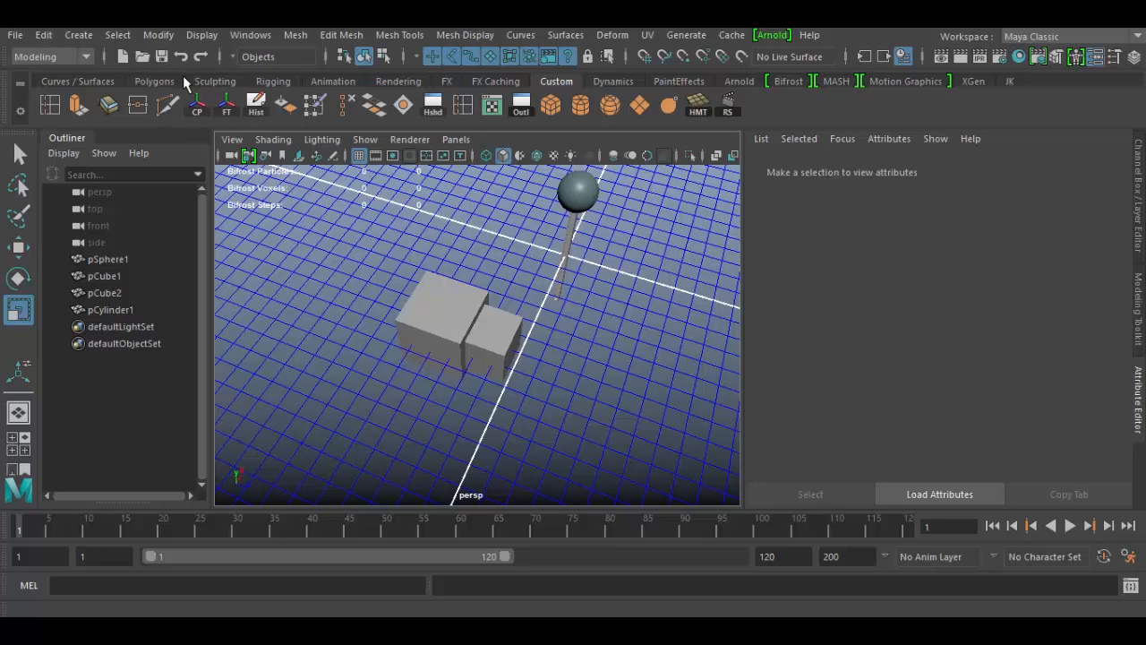
{"action": "left_click", "coordinate": [88, 81]}
{"action": "left_click", "coordinate": [49, 105]}
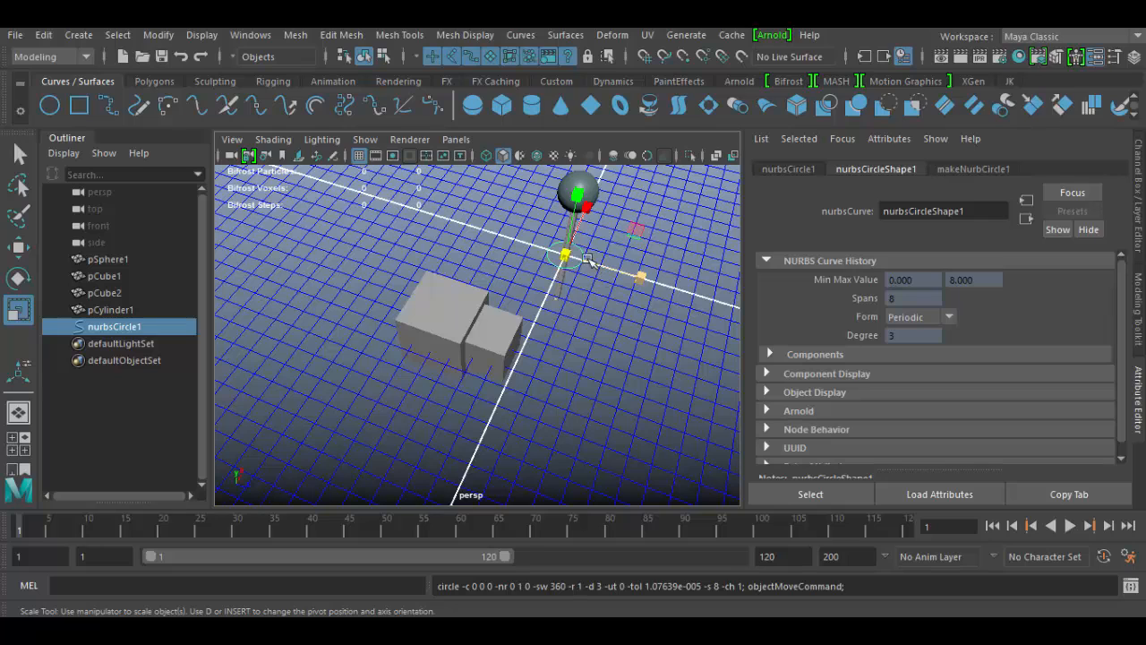
{"action": "left_click", "coordinate": [564, 255]}
{"action": "left_click_drag", "start_coordinate": [598, 279], "coordinate": [713, 382]}
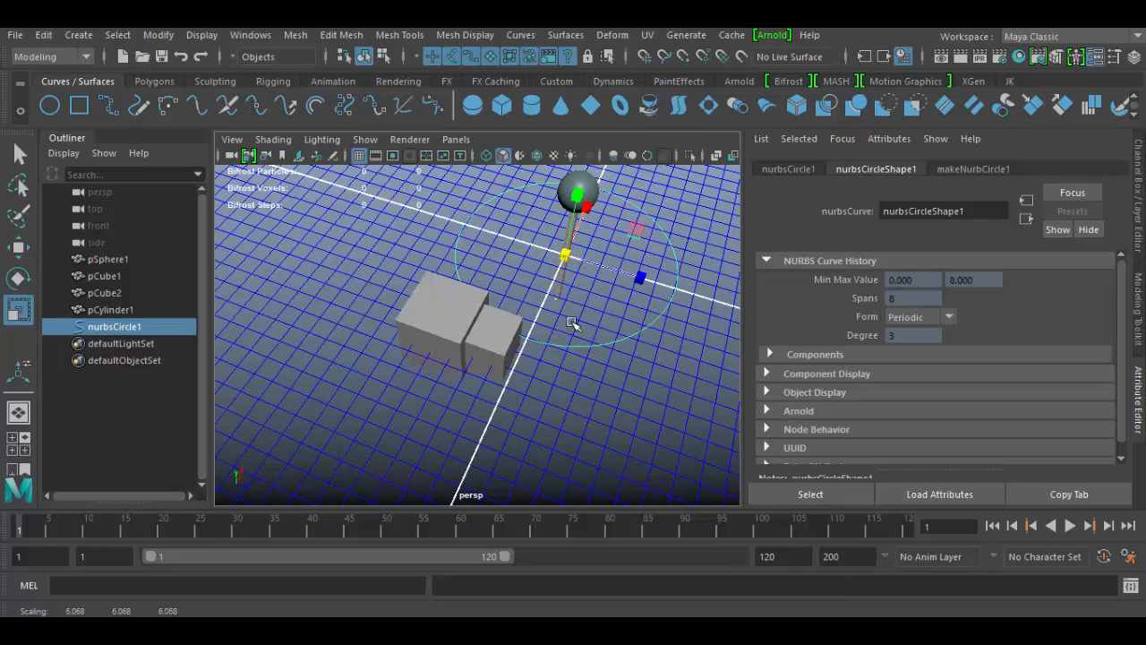
Move the NURBS circle across the ground plane so that it surrounds pCube2
{"action": "key", "text": "w"}
{"action": "left_click_drag", "start_coordinate": [577, 211], "coordinate": [527, 303]}
{"action": "left_click_drag", "start_coordinate": [600, 382], "coordinate": [543, 362]}
{"action": "left_click", "coordinate": [417, 308]}
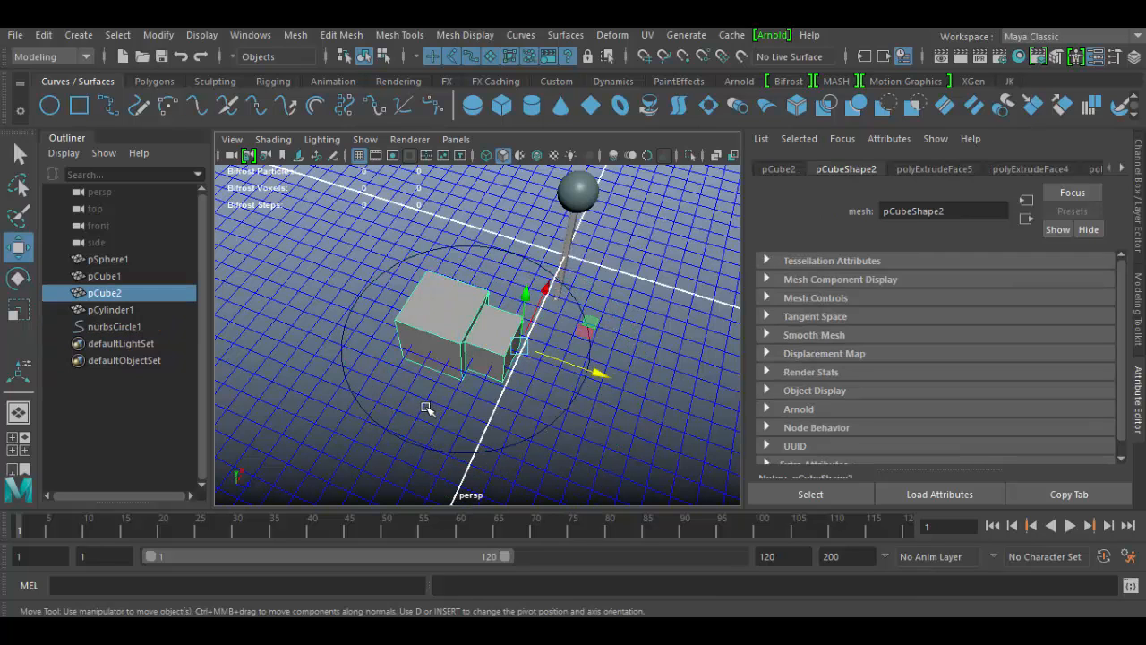
{"action": "left_click", "coordinate": [425, 452]}
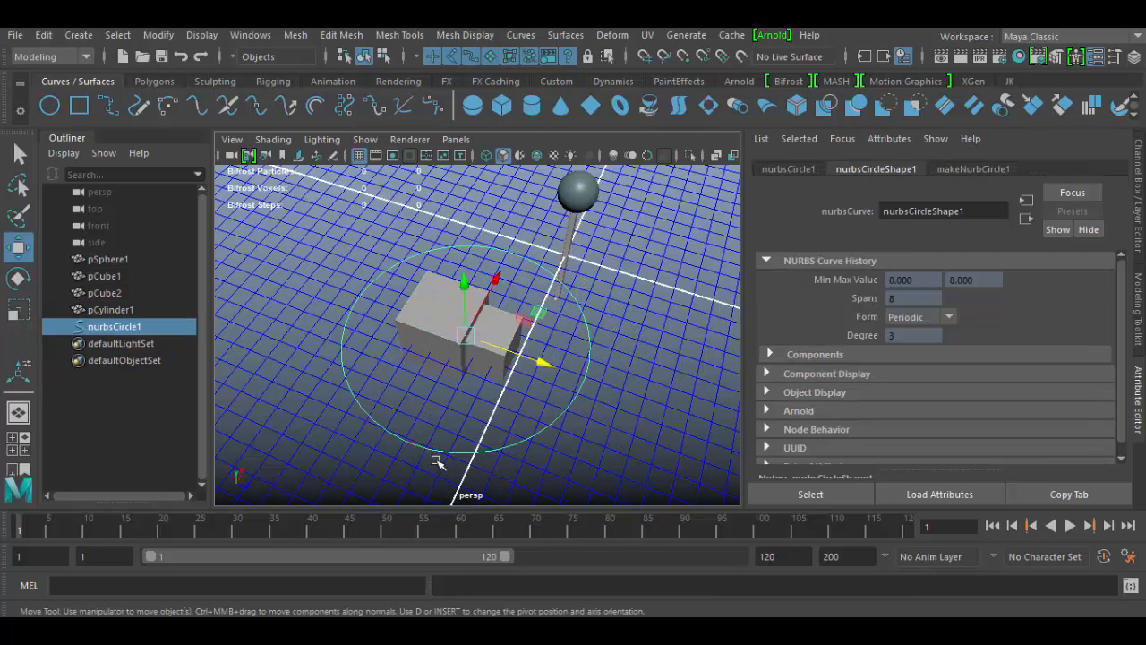
Center the pivot of pCube2
{"action": "left_click", "coordinate": [425, 311]}
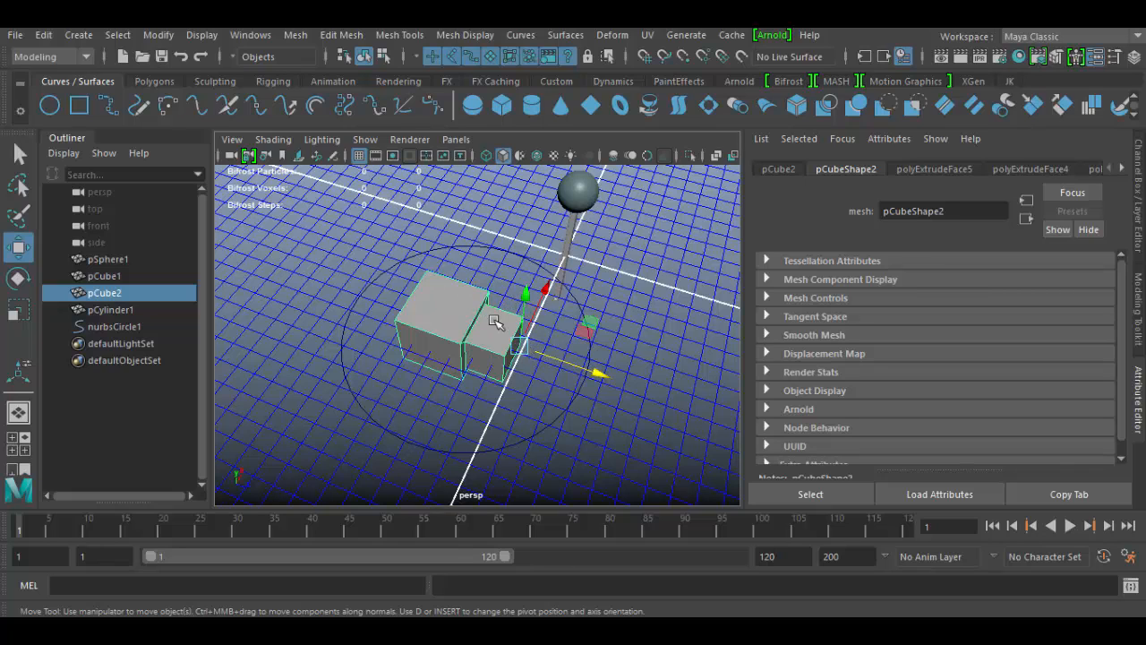
{"action": "left_click_drag", "start_coordinate": [598, 392], "coordinate": [460, 352], "text": "alt"}
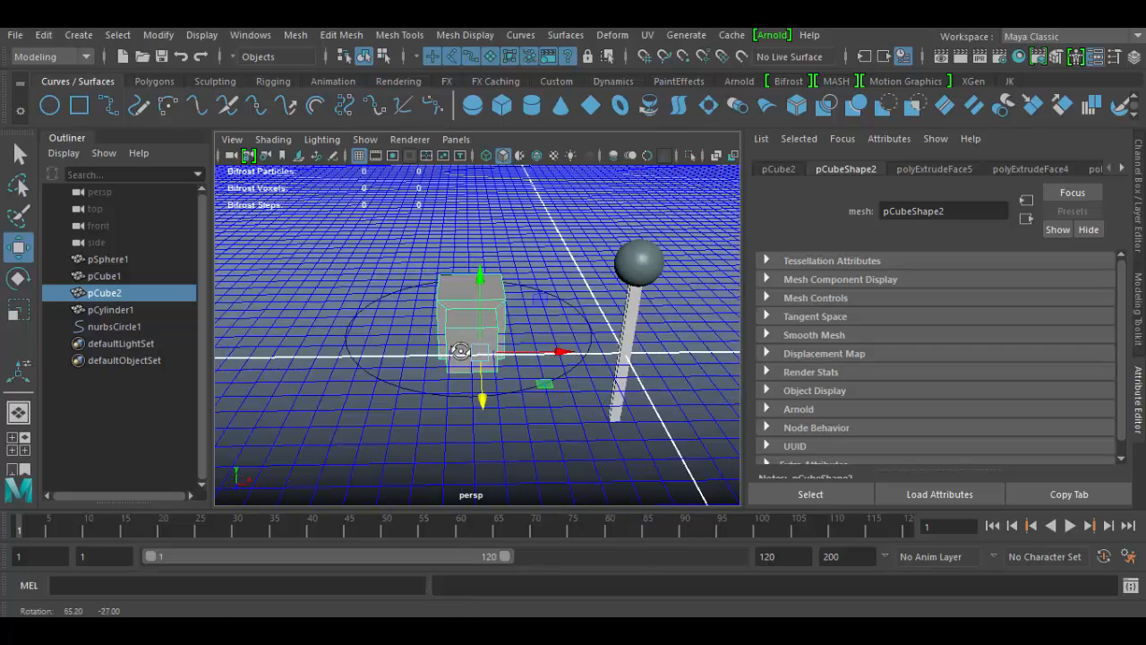
{"action": "scroll", "coordinate": [506, 338], "scroll_direction": "down", "scroll_amount": 3}
{"action": "middle_click_drag", "start_coordinate": [507, 337], "coordinate": [473, 342], "text": "alt"}
{"action": "scroll", "coordinate": [492, 392], "scroll_direction": "up", "scroll_amount": 5}
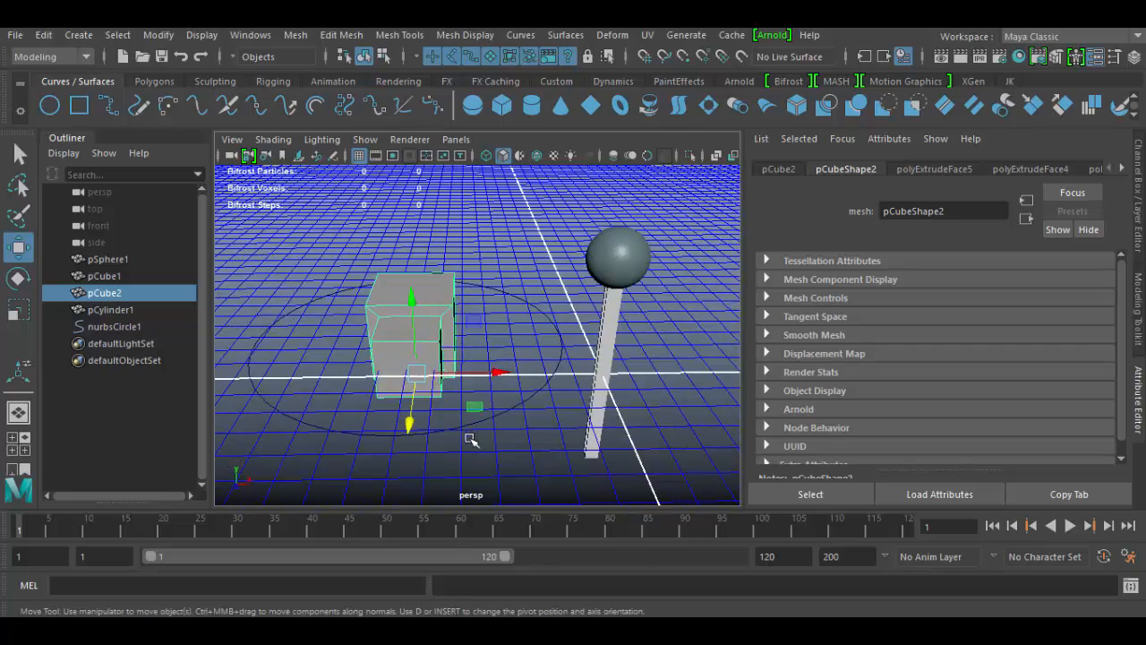
{"action": "left_click_drag", "start_coordinate": [471, 439], "coordinate": [644, 434], "text": "alt"}
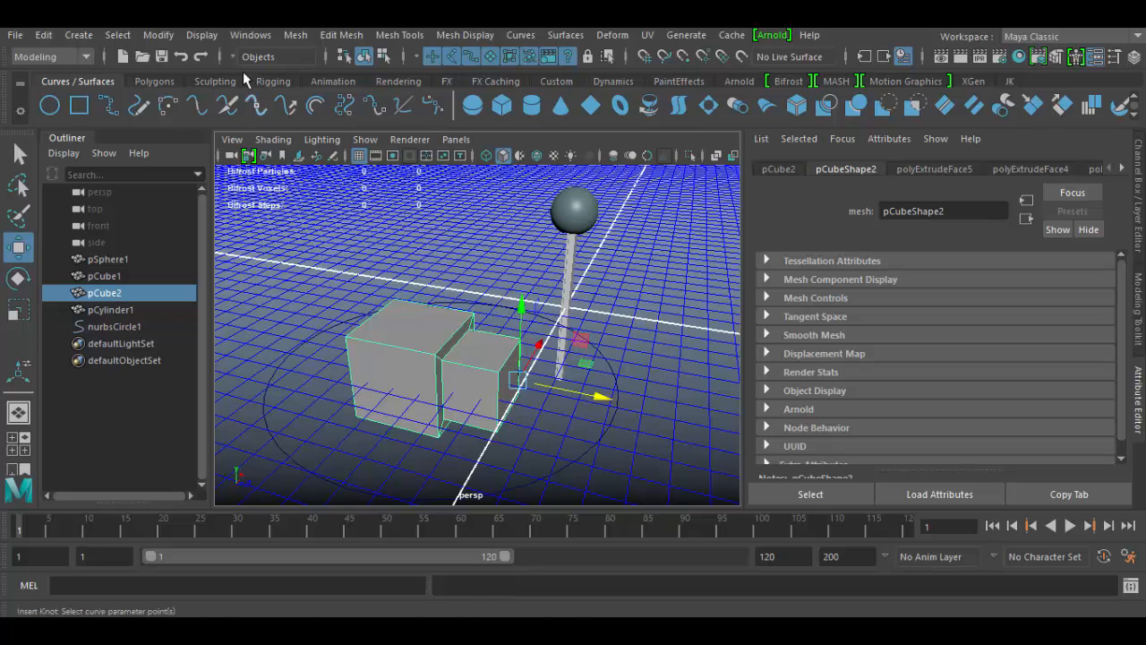
{"action": "left_click", "coordinate": [170, 35]}
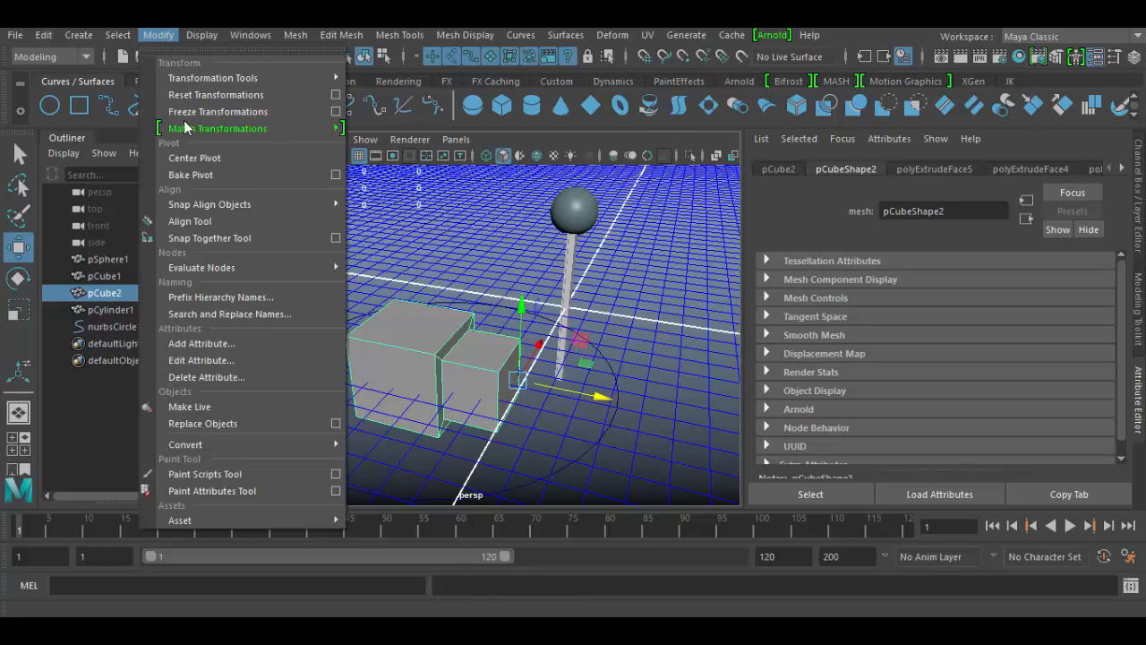
{"action": "left_click", "coordinate": [197, 158]}
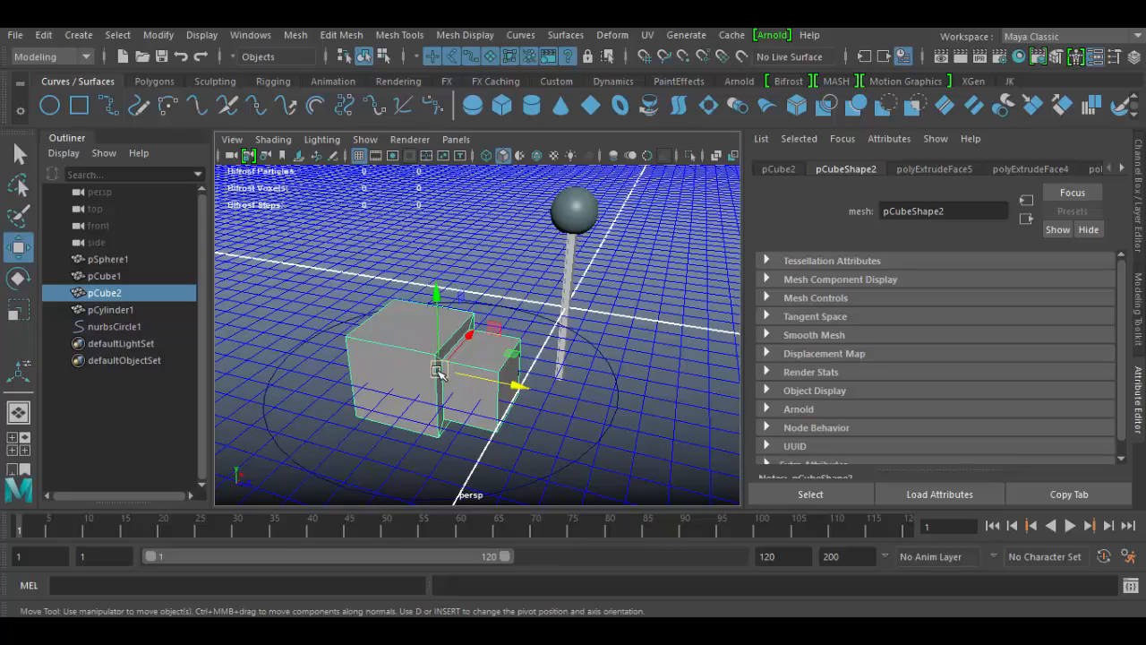
Inspect the joint under the sphere from below, selecting the post, the cylinder pin and the sphere in turn
{"action": "left_click_drag", "start_coordinate": [698, 403], "coordinate": [555, 400], "text": "alt"}
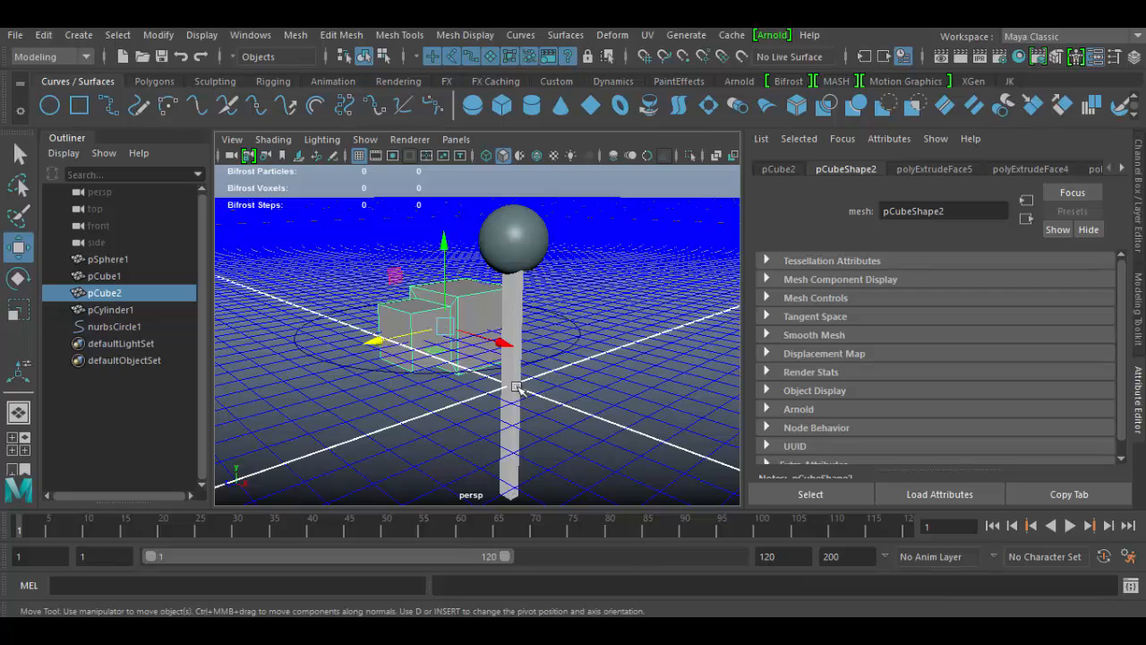
{"action": "left_click", "coordinate": [518, 393]}
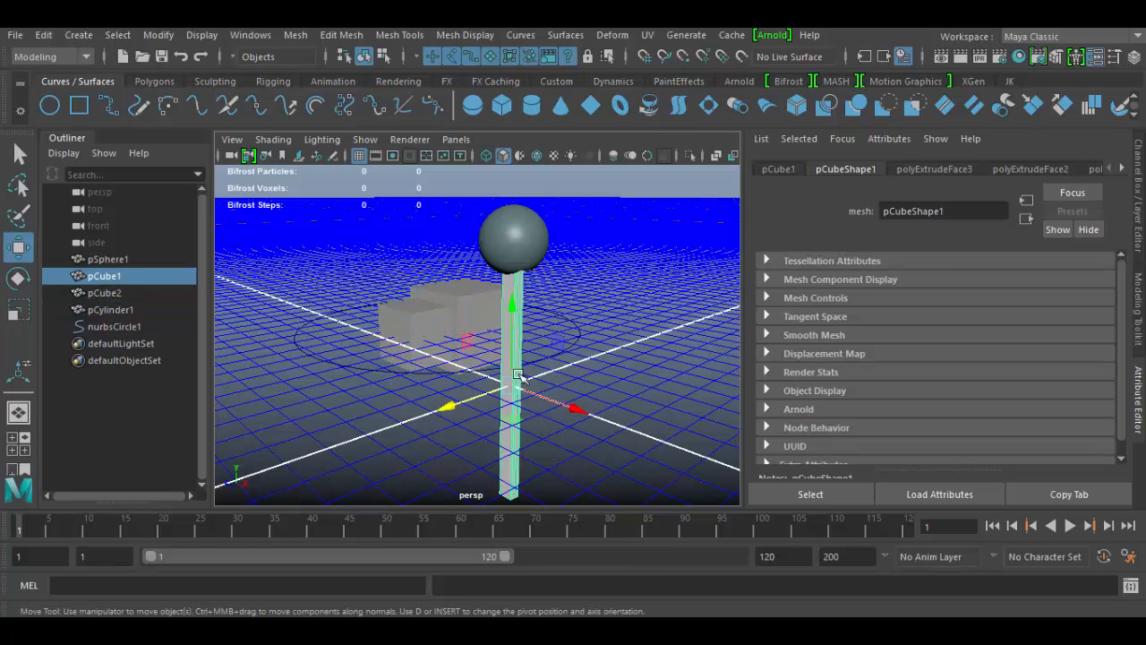
{"action": "right_click_drag", "start_coordinate": [507, 340], "coordinate": [543, 478], "text": "alt"}
{"action": "middle_click_drag", "start_coordinate": [577, 454], "coordinate": [537, 520], "text": "alt"}
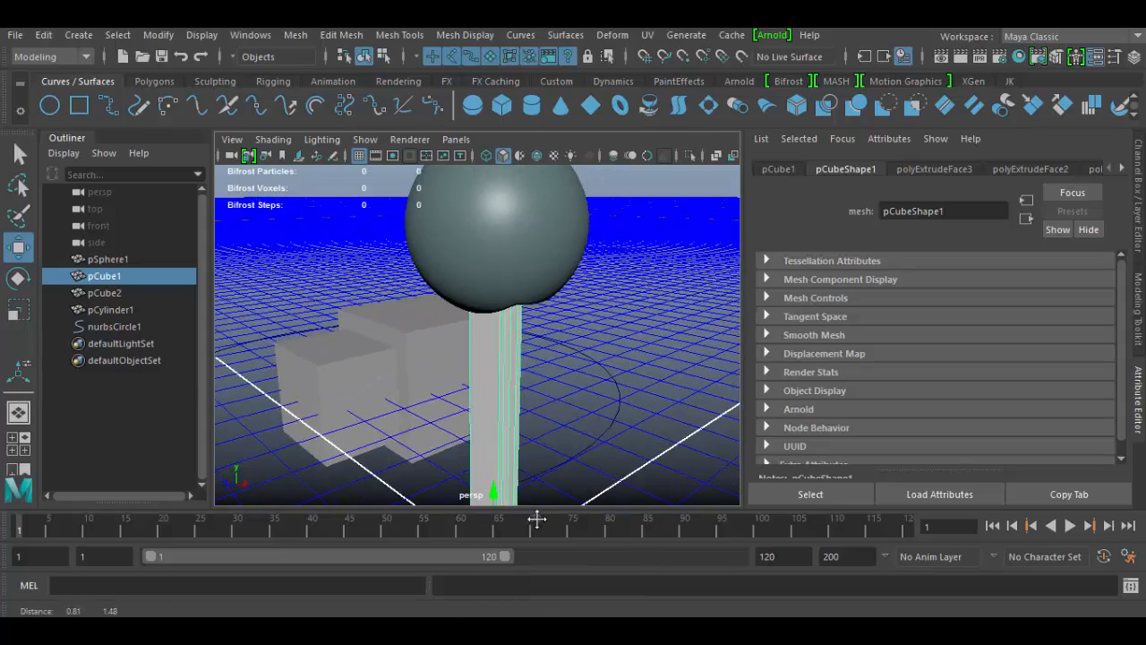
{"action": "left_click_drag", "start_coordinate": [529, 418], "coordinate": [524, 332], "text": "alt"}
{"action": "middle_click_drag", "start_coordinate": [524, 332], "coordinate": [497, 571], "text": "alt"}
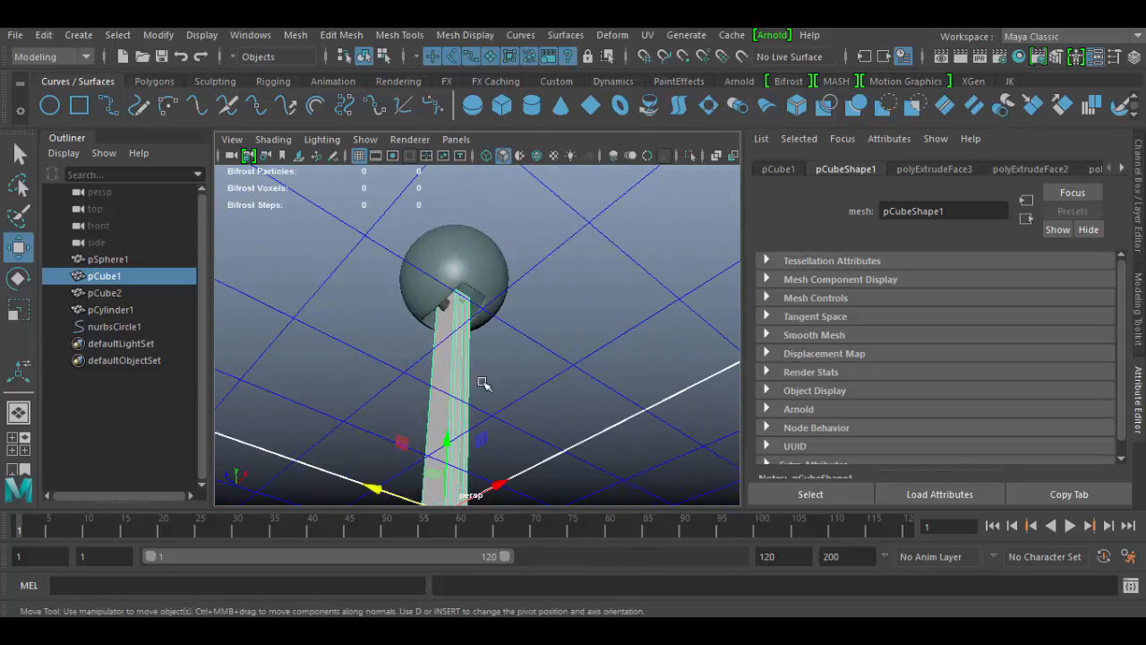
{"action": "right_click_drag", "start_coordinate": [484, 384], "coordinate": [529, 450], "text": "alt"}
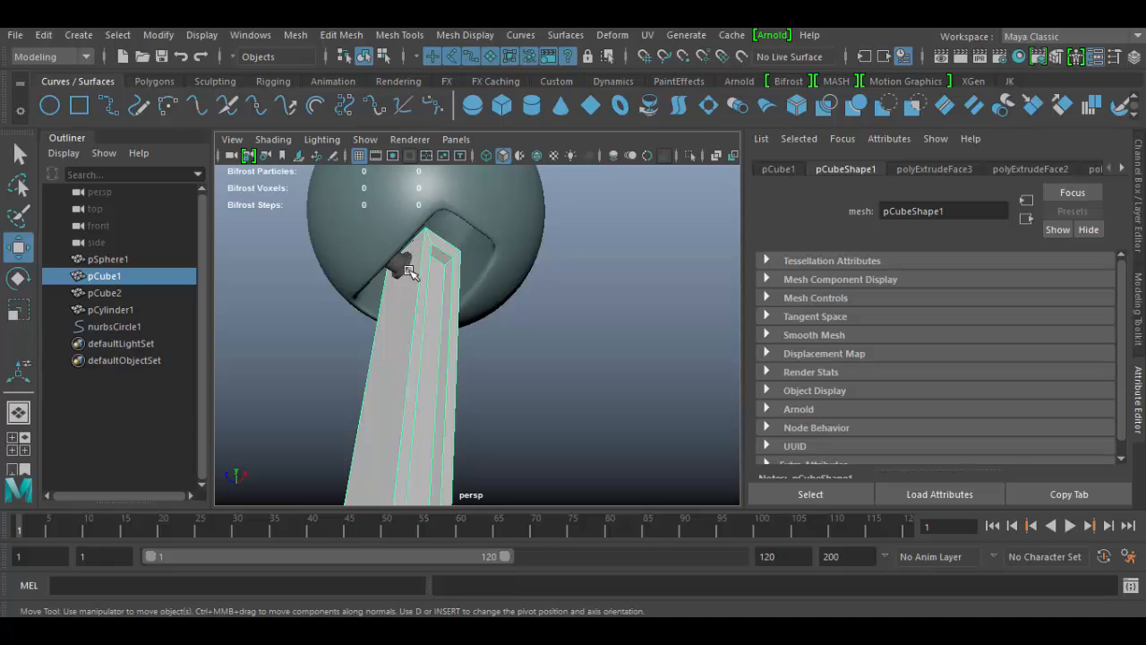
{"action": "left_click_drag", "start_coordinate": [501, 339], "coordinate": [422, 323], "text": "alt"}
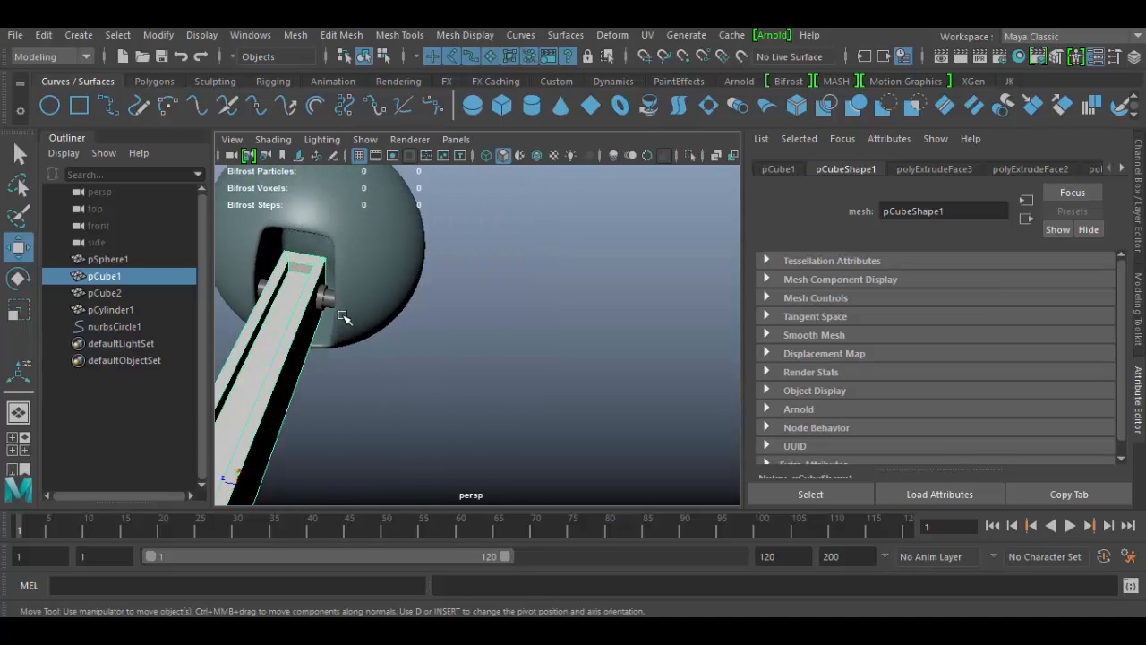
{"action": "left_click_drag", "start_coordinate": [341, 314], "coordinate": [412, 296], "text": "alt"}
{"action": "left_click", "coordinate": [443, 281]}
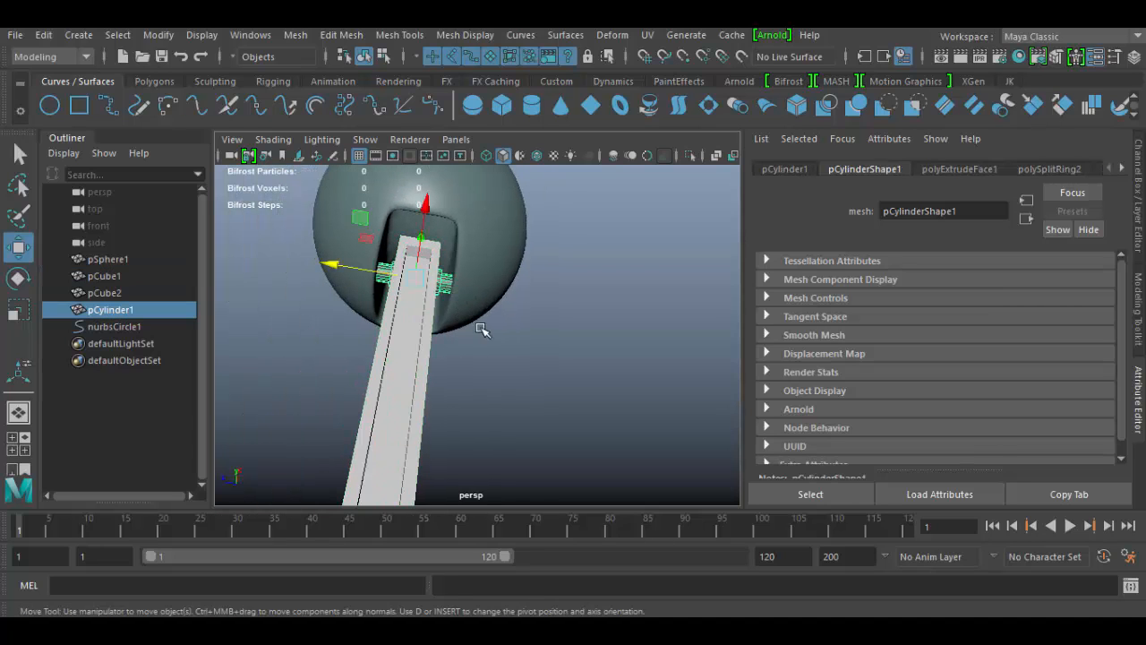
{"action": "right_click_drag", "start_coordinate": [482, 329], "coordinate": [403, 285], "text": "alt"}
{"action": "left_click", "coordinate": [458, 274]}
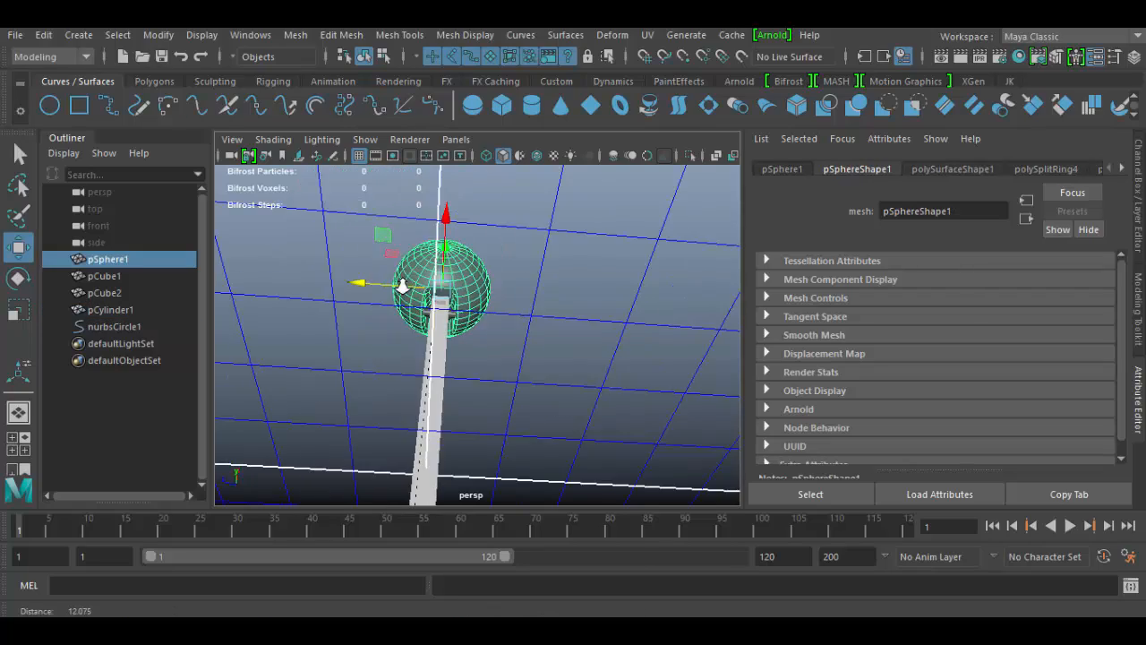
Check where the pivots of the sphere and the cylinder pin sit at the top of the post
{"action": "left_click_drag", "start_coordinate": [403, 285], "coordinate": [454, 417], "text": "alt"}
{"action": "middle_click_drag", "start_coordinate": [472, 379], "coordinate": [517, 319], "text": "alt"}
{"action": "left_click_drag", "start_coordinate": [557, 307], "coordinate": [598, 335], "text": "alt"}
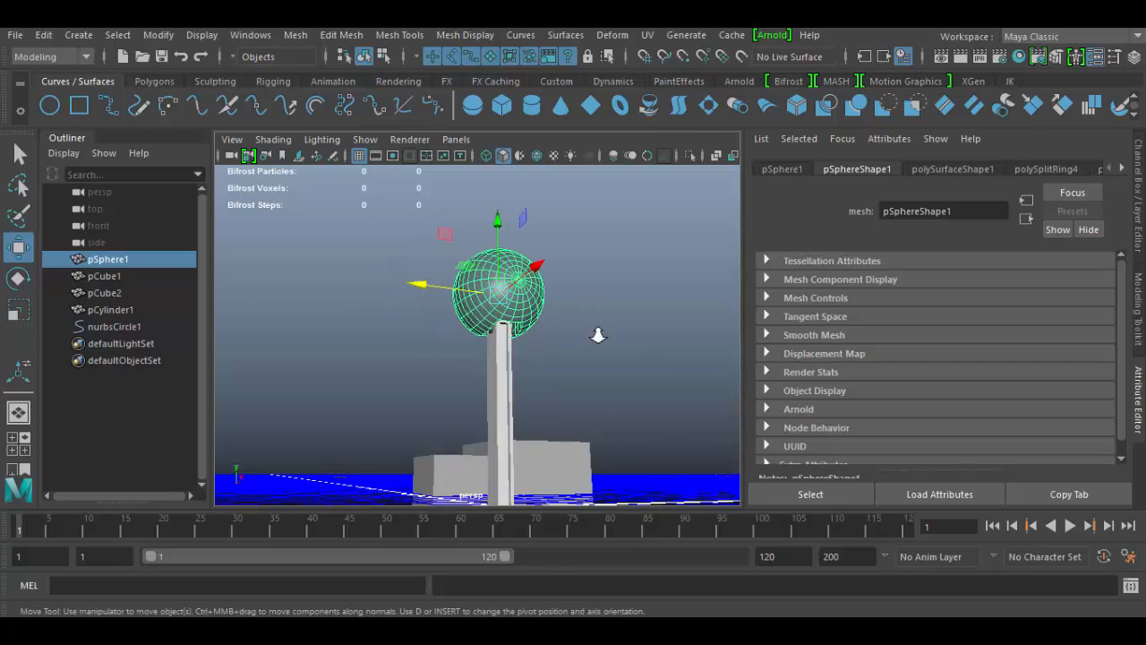
{"action": "scroll", "coordinate": [599, 354], "scroll_direction": "up", "scroll_amount": 3}
{"action": "scroll", "coordinate": [587, 358], "scroll_direction": "up", "scroll_amount": 3}
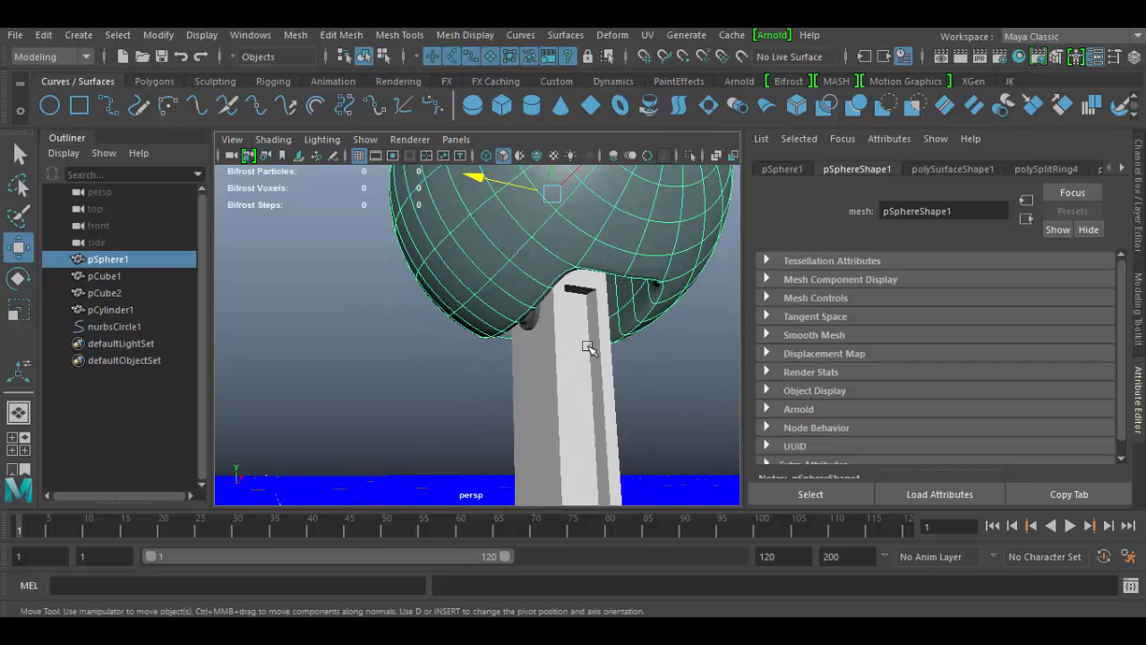
{"action": "left_click", "coordinate": [529, 326]}
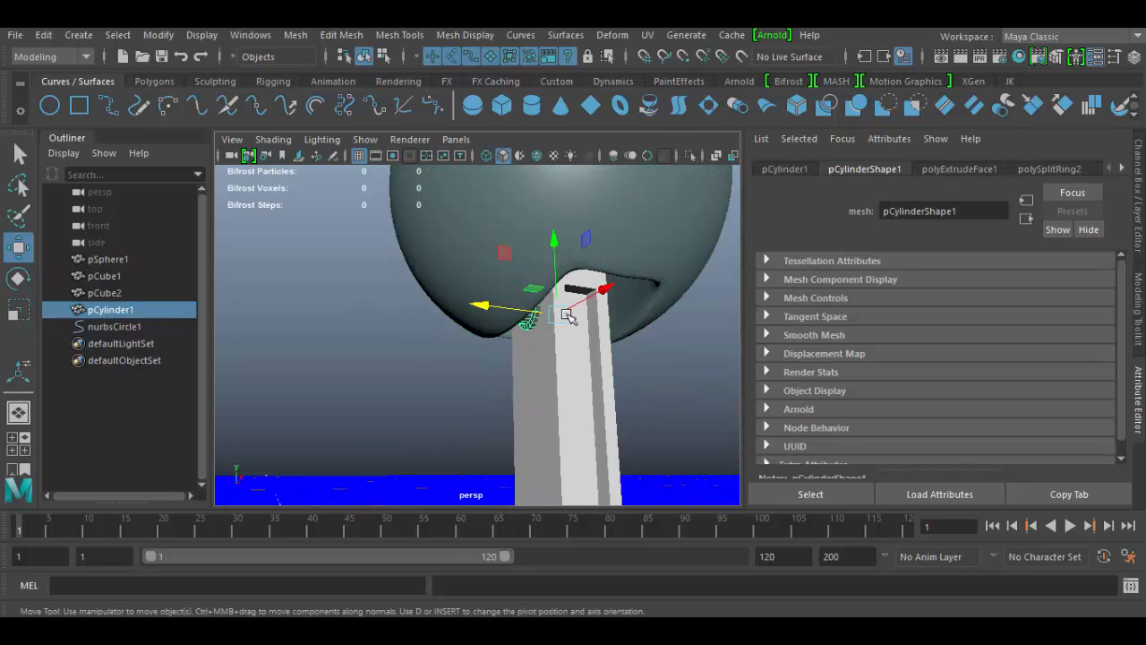
{"action": "left_click", "coordinate": [530, 182]}
Select the post pCube1 and show it in an enlarged front view
{"action": "left_click", "coordinate": [586, 369]}
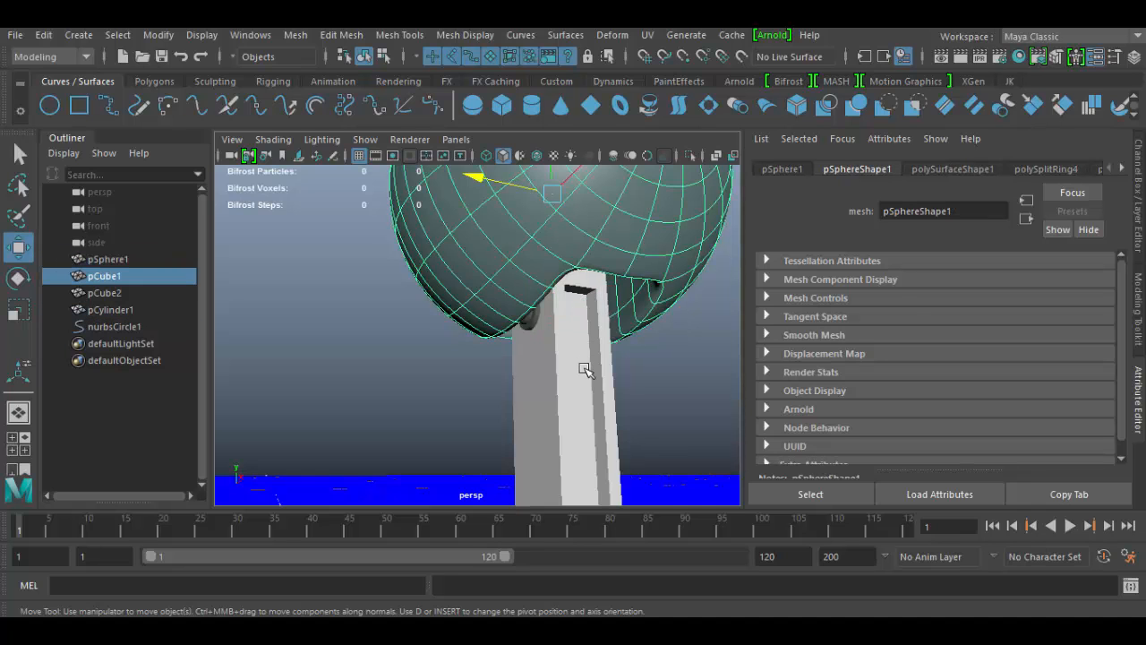
{"action": "right_click_drag", "start_coordinate": [598, 463], "coordinate": [493, 358], "text": "alt"}
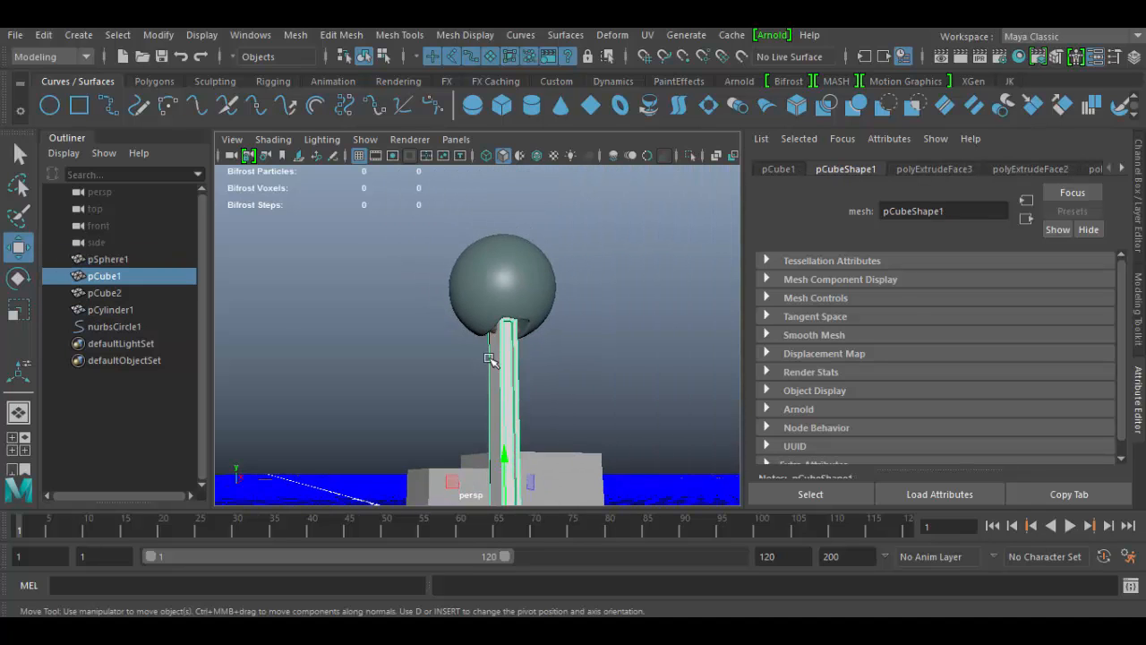
{"action": "middle_click_drag", "start_coordinate": [494, 358], "coordinate": [501, 233], "text": "alt"}
{"action": "left_click_drag", "start_coordinate": [512, 385], "coordinate": [500, 322], "text": "alt"}
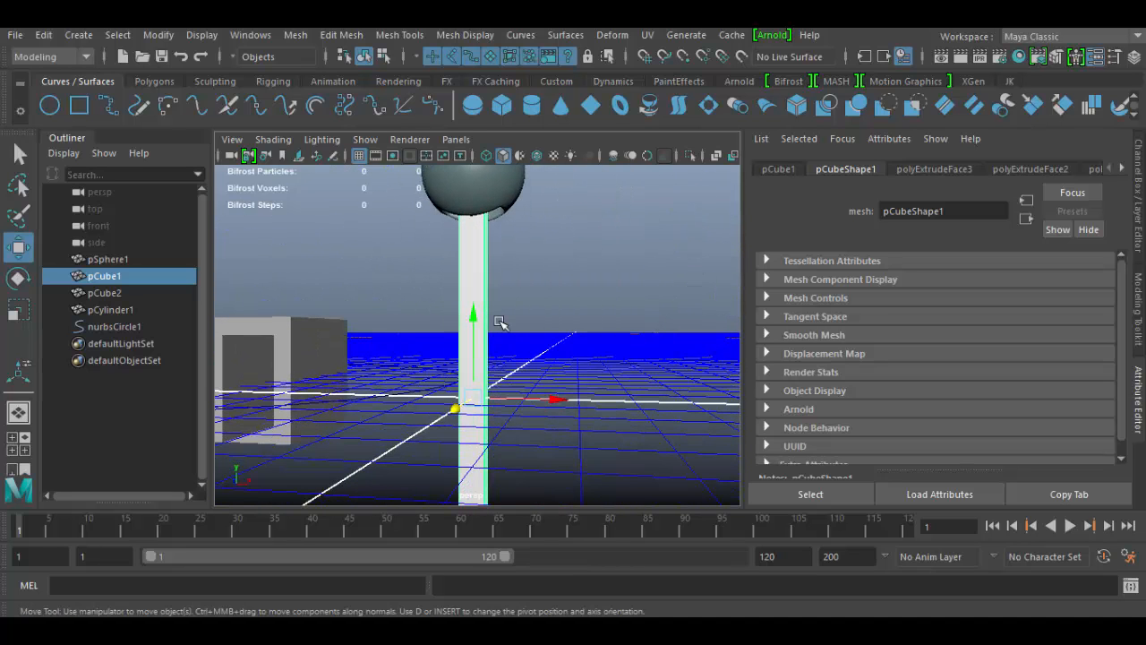
{"action": "scroll", "coordinate": [499, 322], "scroll_direction": "down", "scroll_amount": 2}
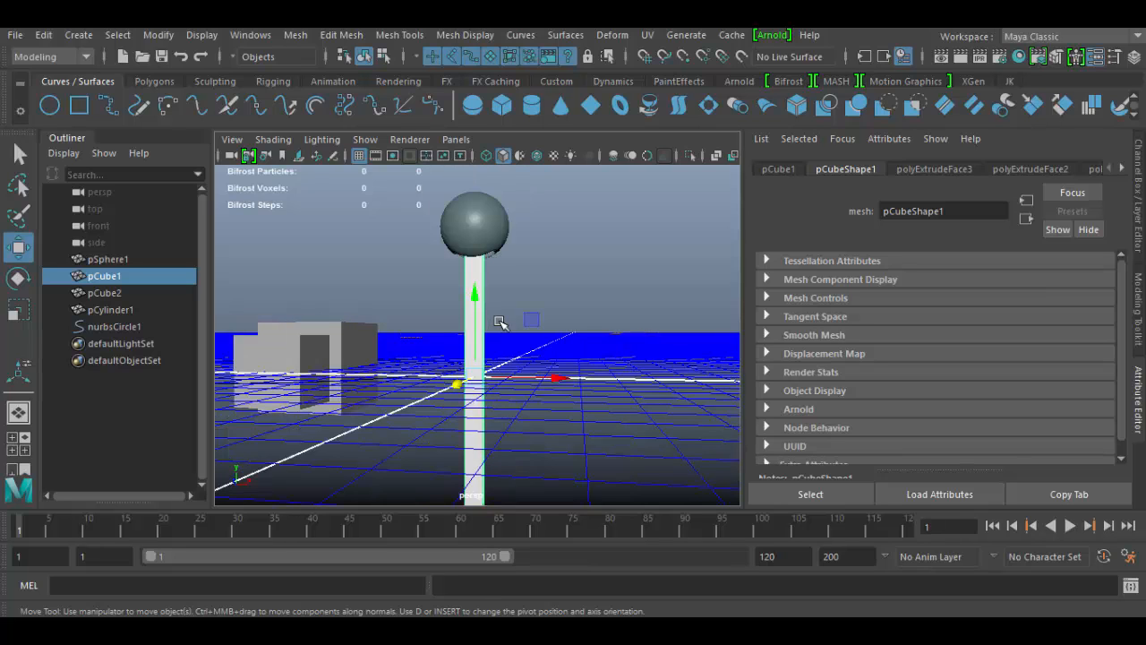
{"action": "key", "text": "space"}
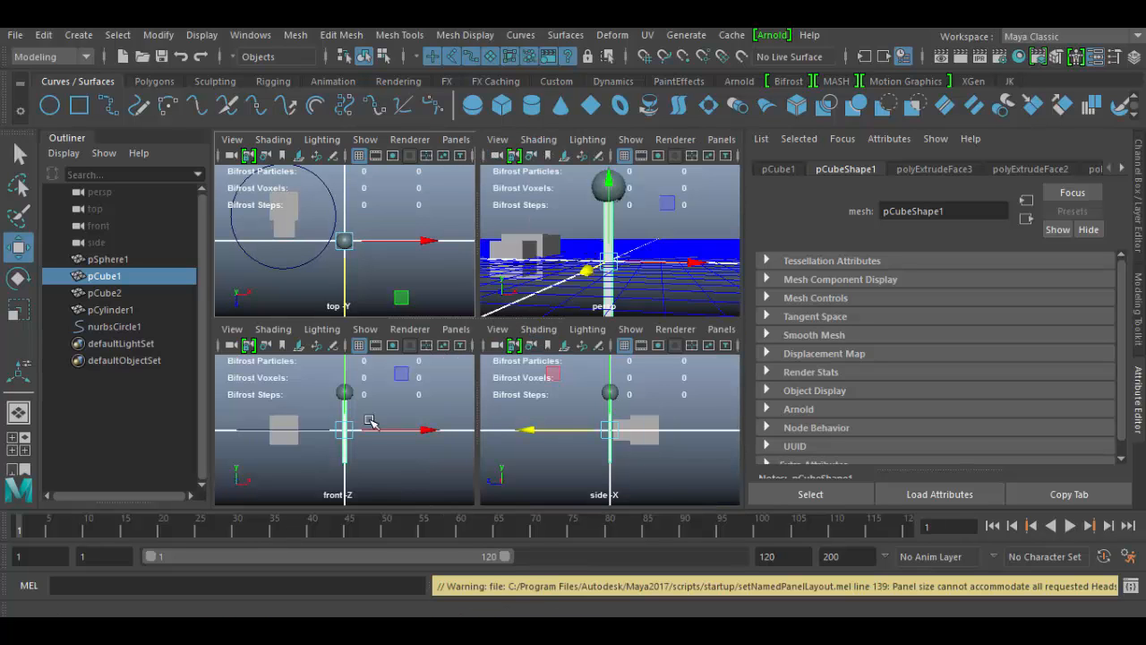
{"action": "scroll", "coordinate": [364, 407], "scroll_direction": "up", "scroll_amount": 2}
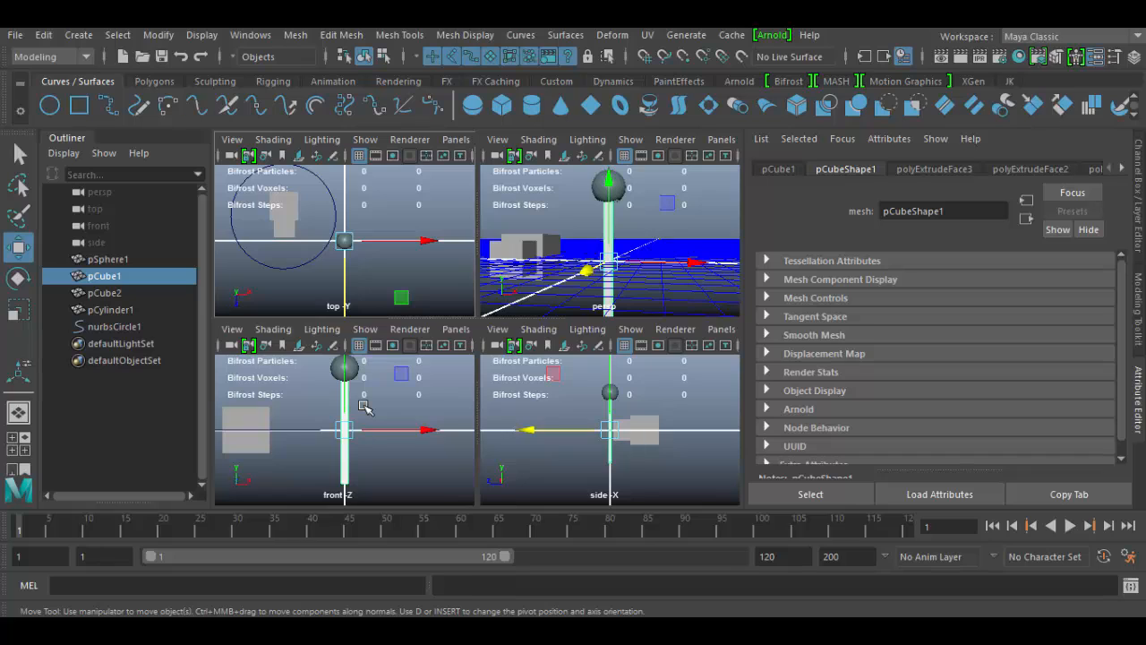
{"action": "key", "text": "space"}
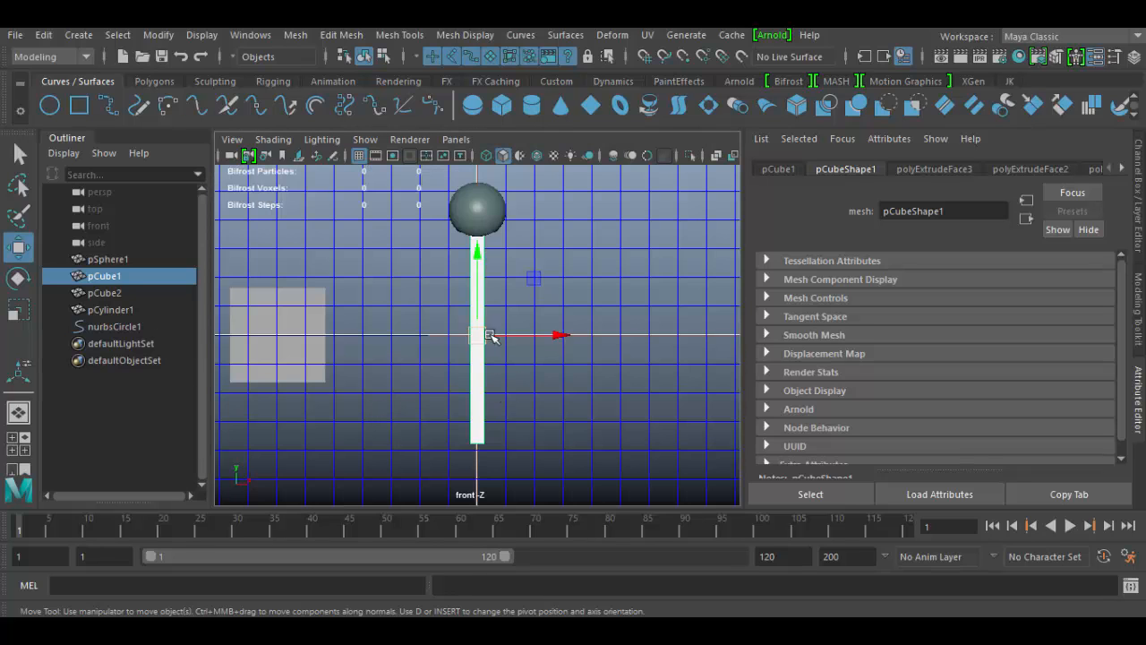
Display the front view in wireframe and move the post's pivot straight up to the cylinder pin under the sphere
{"action": "scroll", "coordinate": [489, 340], "scroll_direction": "up", "scroll_amount": 2}
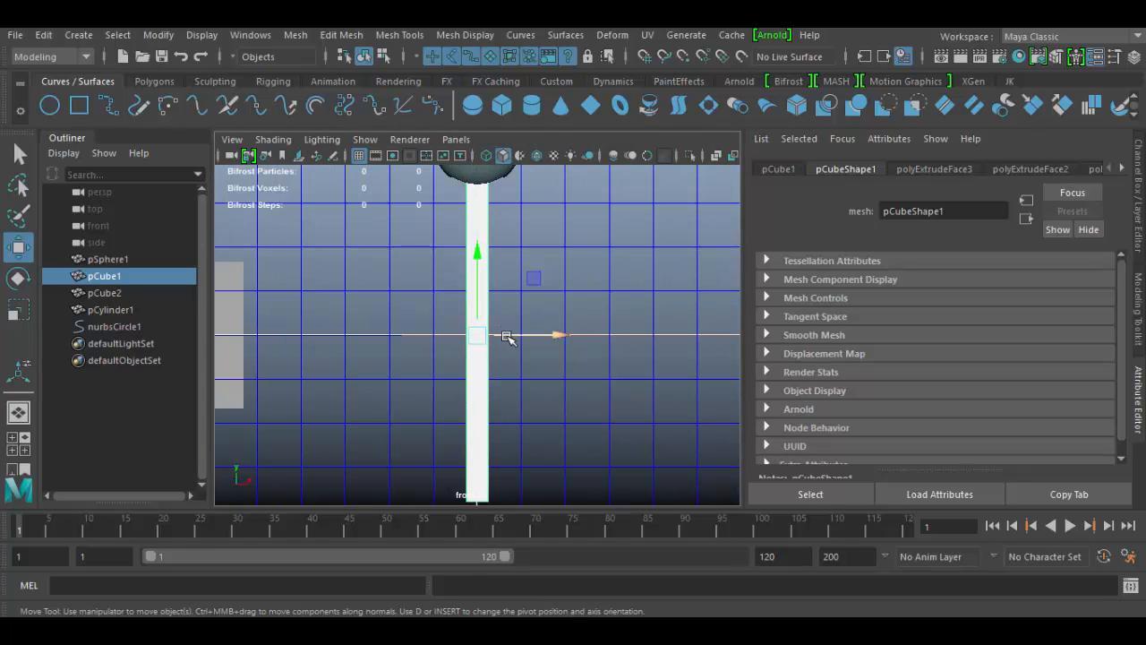
{"action": "middle_click_drag", "start_coordinate": [504, 318], "coordinate": [497, 367], "text": "alt"}
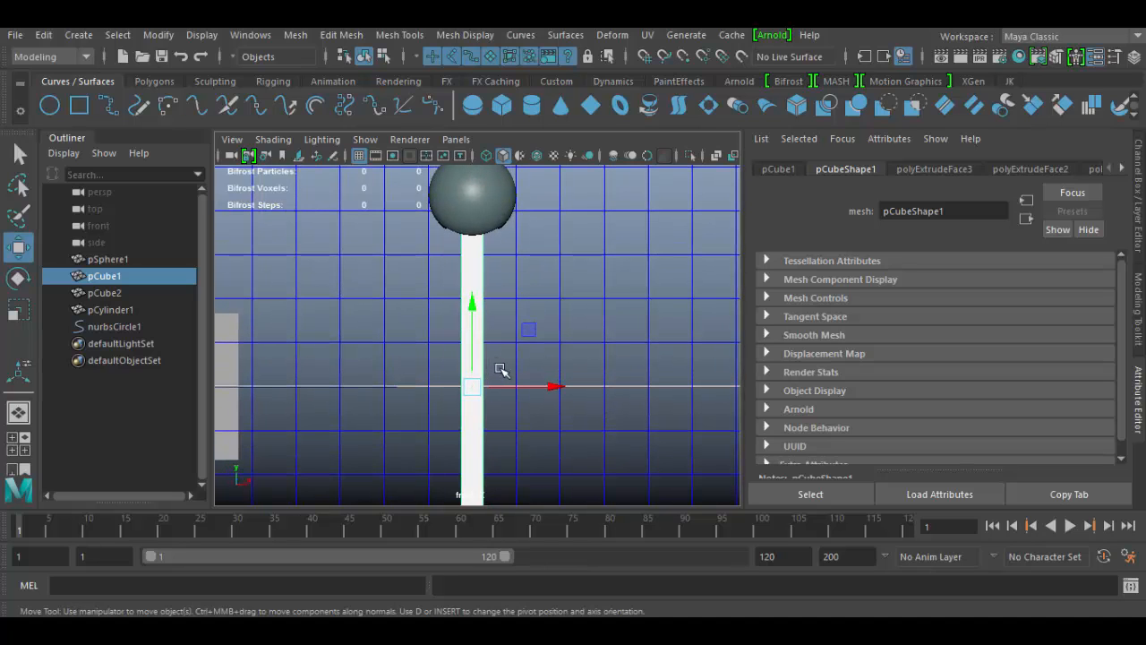
{"action": "key", "text": "4"}
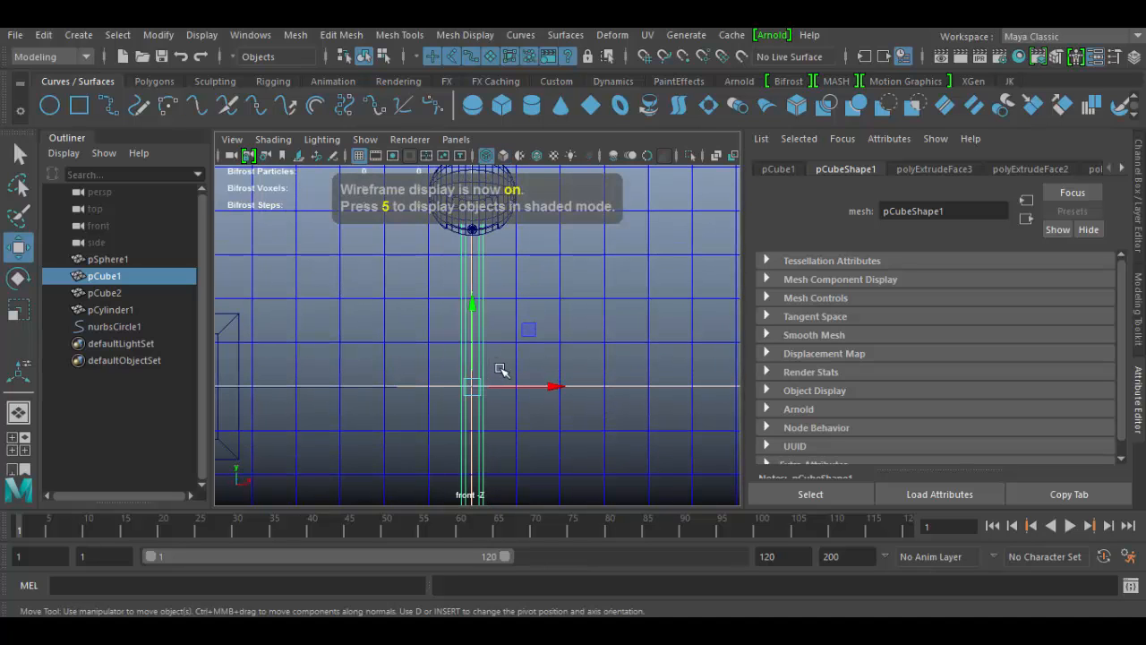
{"action": "scroll", "coordinate": [501, 369], "scroll_direction": "up", "scroll_amount": 5}
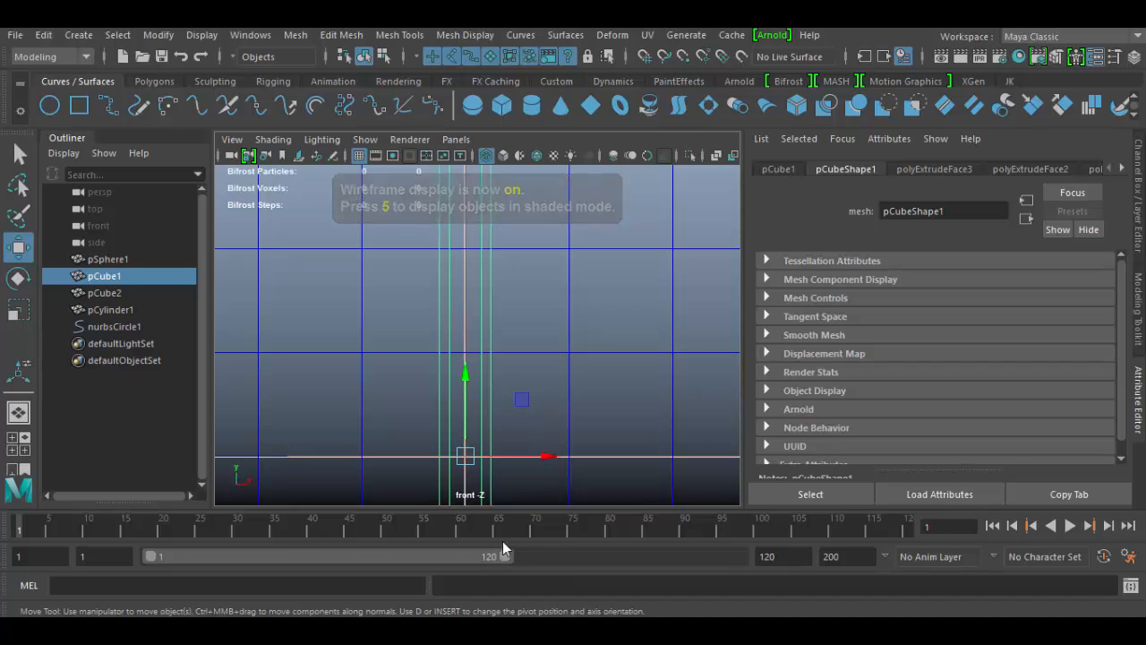
{"action": "middle_click_drag", "start_coordinate": [531, 335], "coordinate": [535, 528], "text": "alt"}
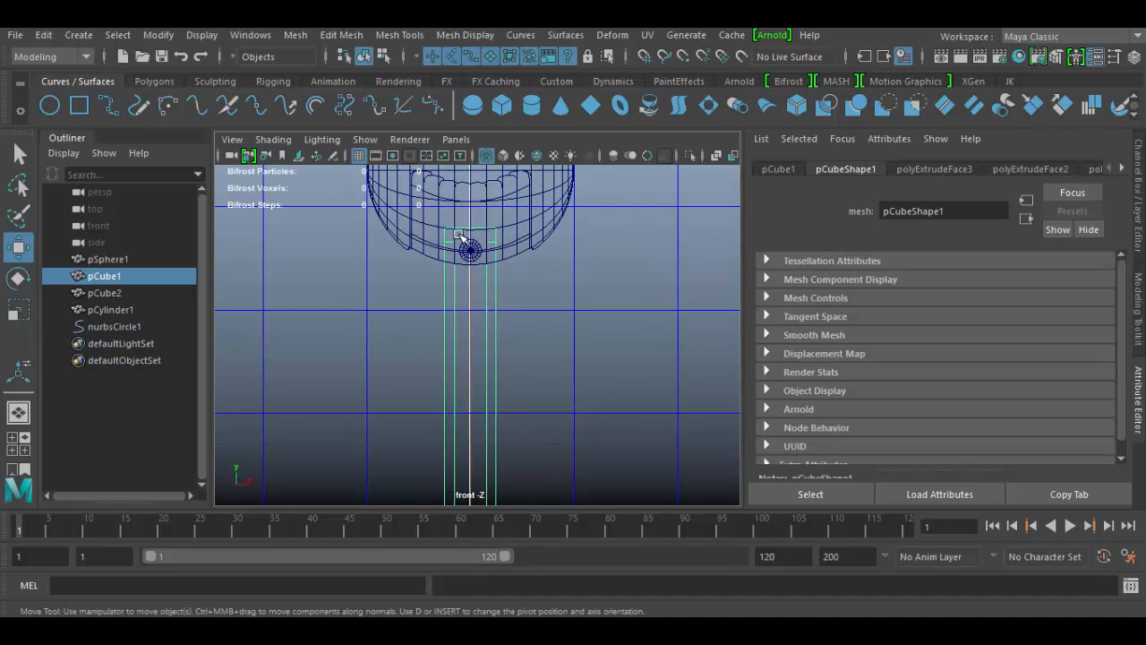
{"action": "scroll", "coordinate": [557, 256], "scroll_direction": "down", "scroll_amount": 3}
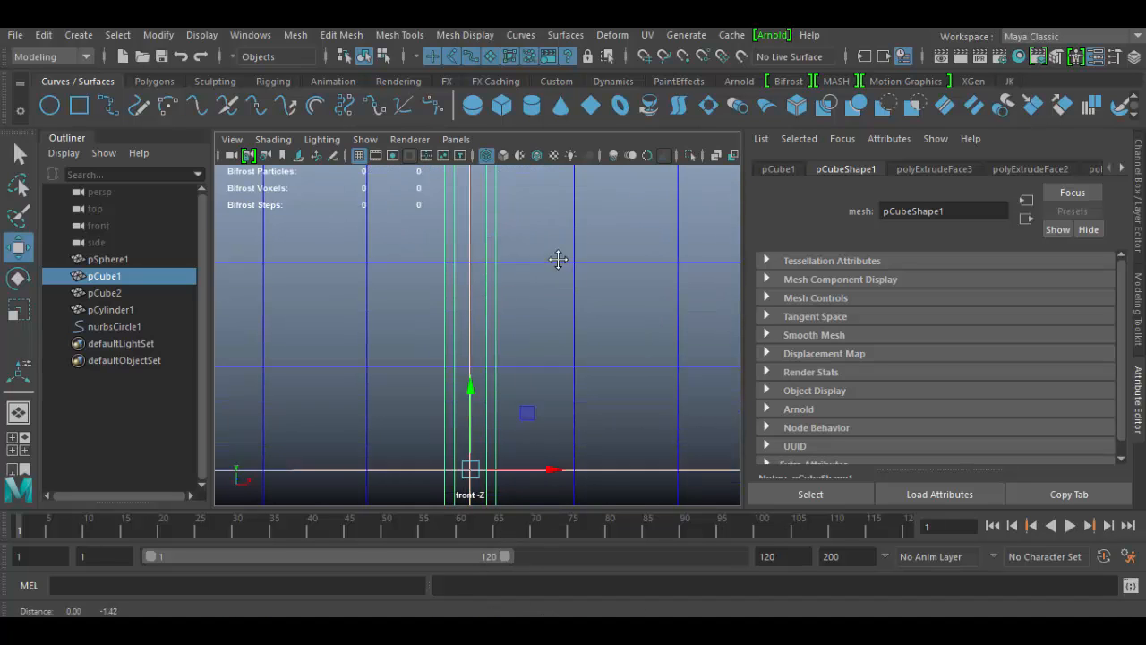
{"action": "scroll", "coordinate": [528, 394], "scroll_direction": "down", "scroll_amount": 2}
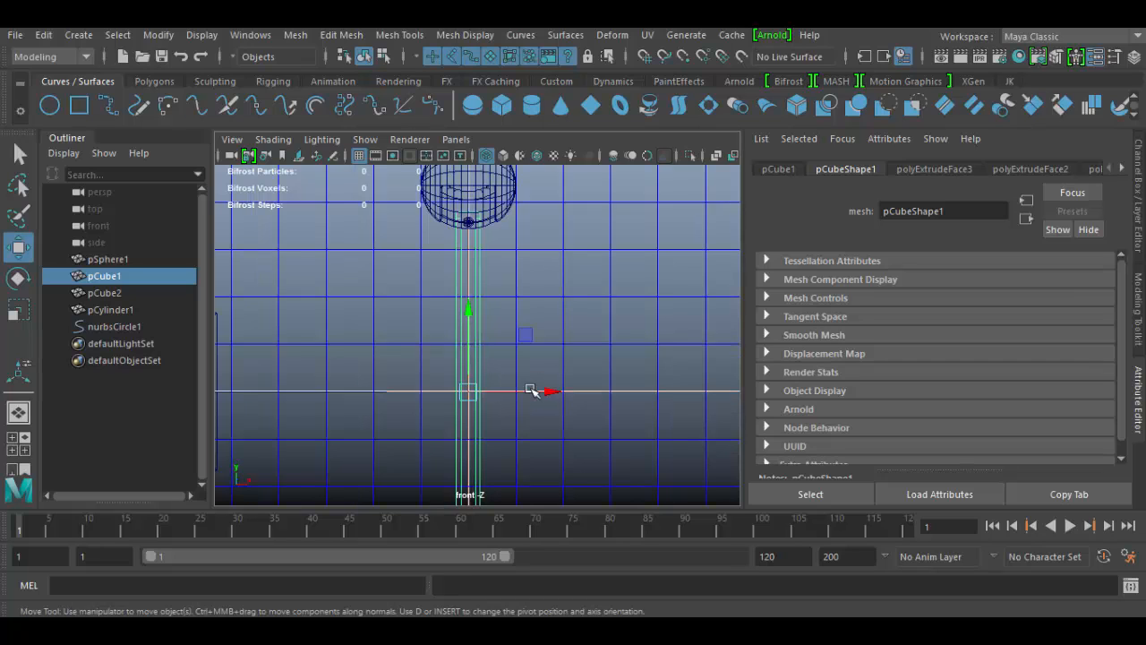
{"action": "key", "text": "d"}
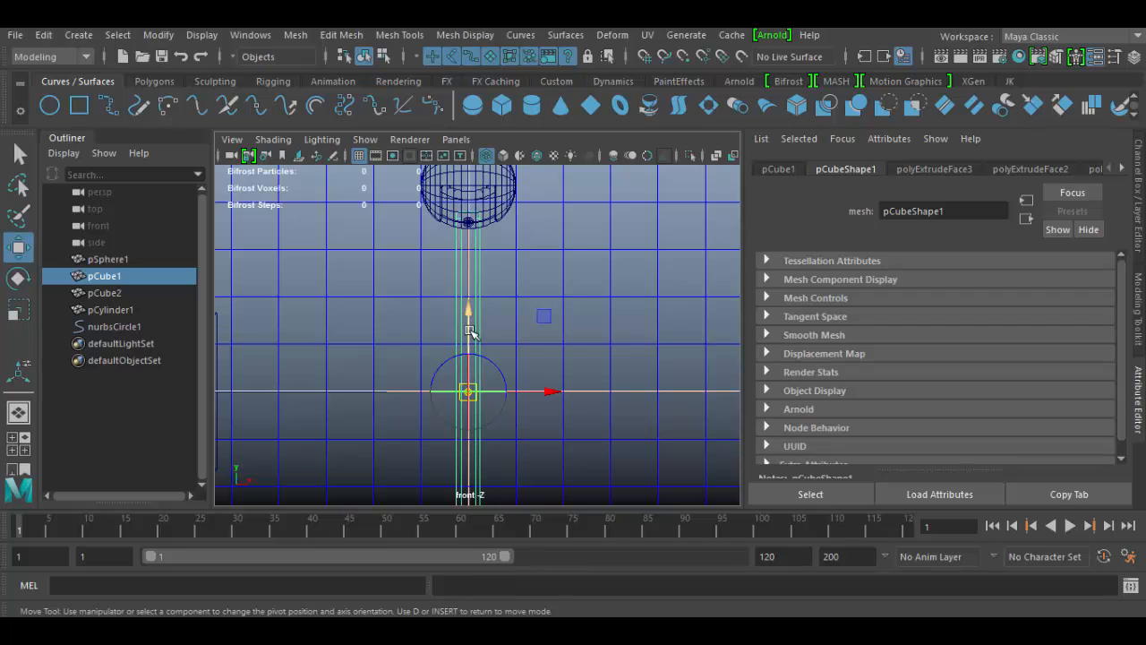
{"action": "left_click_drag", "start_coordinate": [469, 313], "coordinate": [463, 141]}
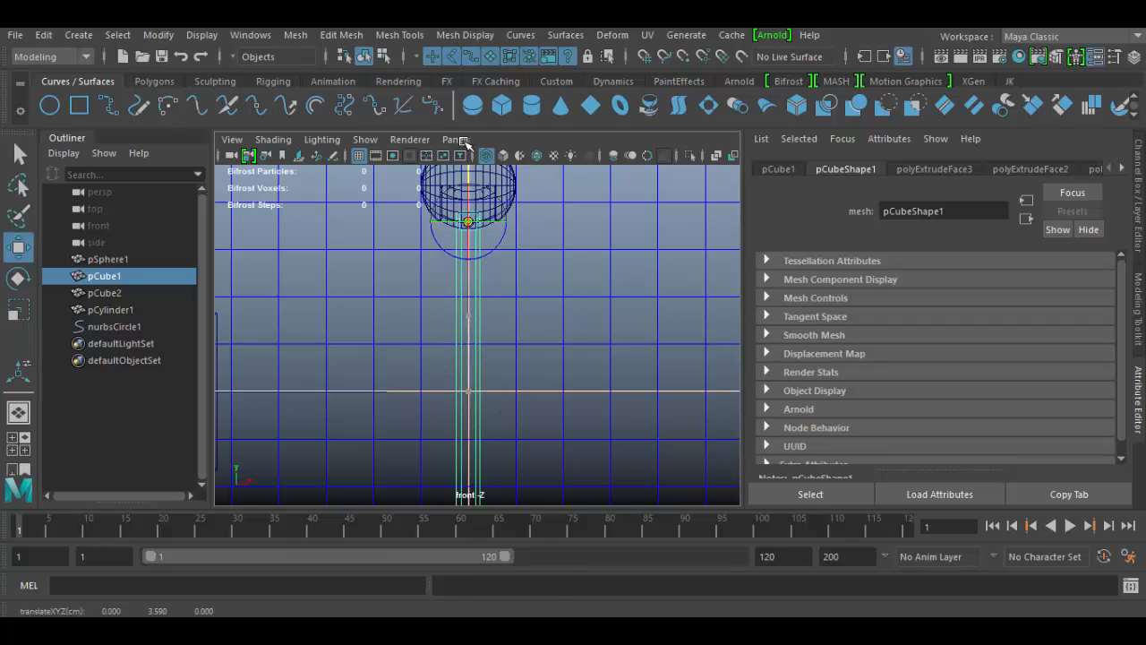
Fine-tune the height of the post's pivot in the front view to match the centre of the cylinder pin
{"action": "scroll", "coordinate": [483, 241], "scroll_direction": "up", "scroll_amount": 5}
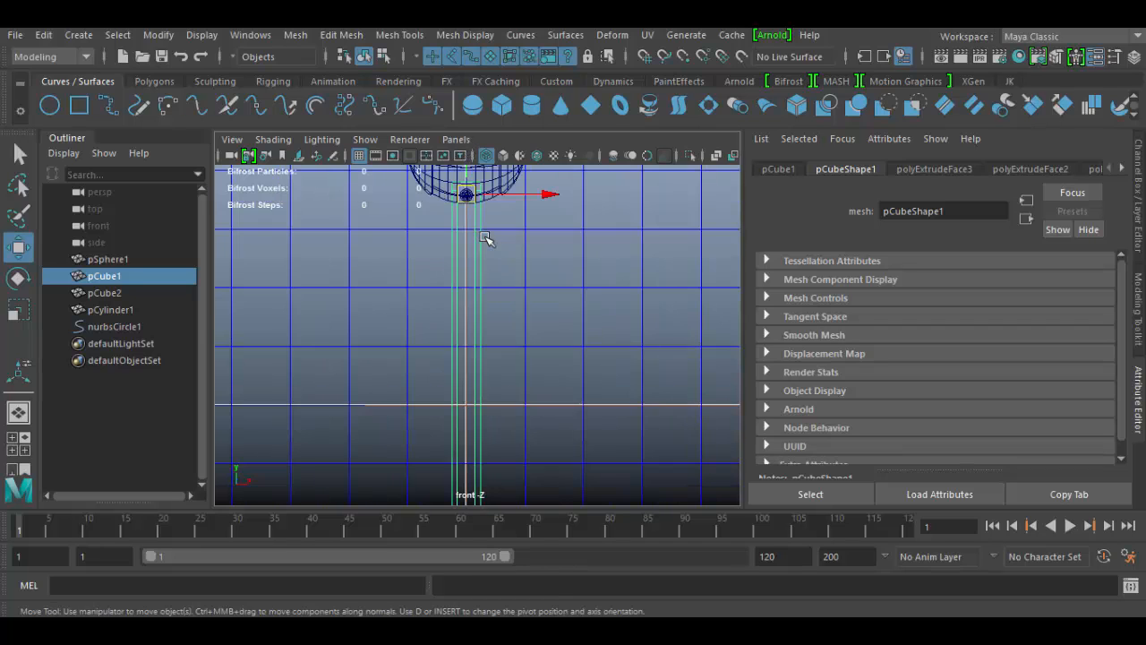
{"action": "scroll", "coordinate": [522, 258], "scroll_direction": "up", "scroll_amount": 1}
{"action": "middle_click_drag", "start_coordinate": [523, 260], "coordinate": [528, 524], "text": "alt"}
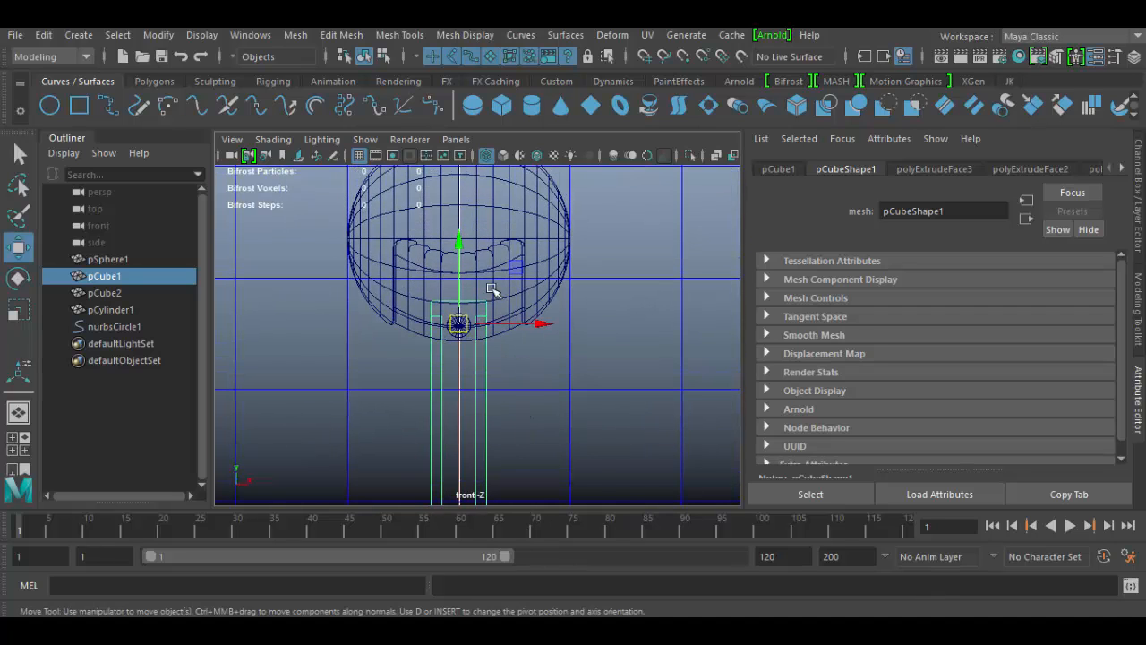
{"action": "scroll", "coordinate": [491, 289], "scroll_direction": "up", "scroll_amount": 1}
{"action": "scroll", "coordinate": [492, 289], "scroll_direction": "up", "scroll_amount": 1}
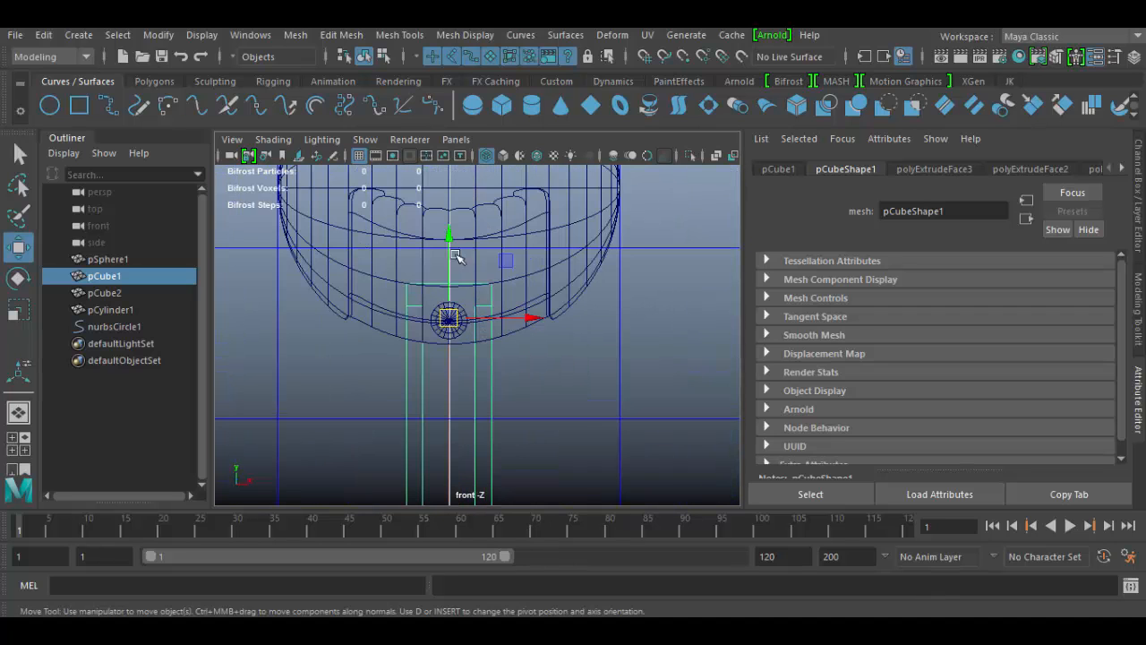
{"action": "left_click_drag", "start_coordinate": [450, 235], "coordinate": [463, 254]}
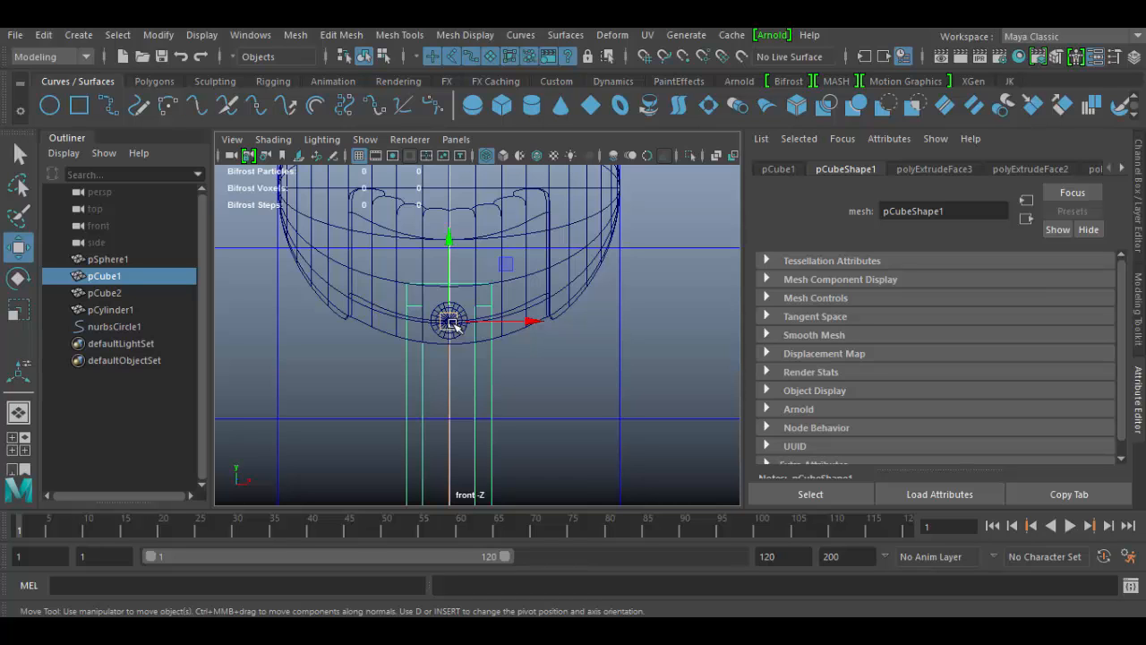
Display the side view in wireframe and nudge the post's pivot vertically onto the pin's centre line
{"action": "key", "text": "space"}
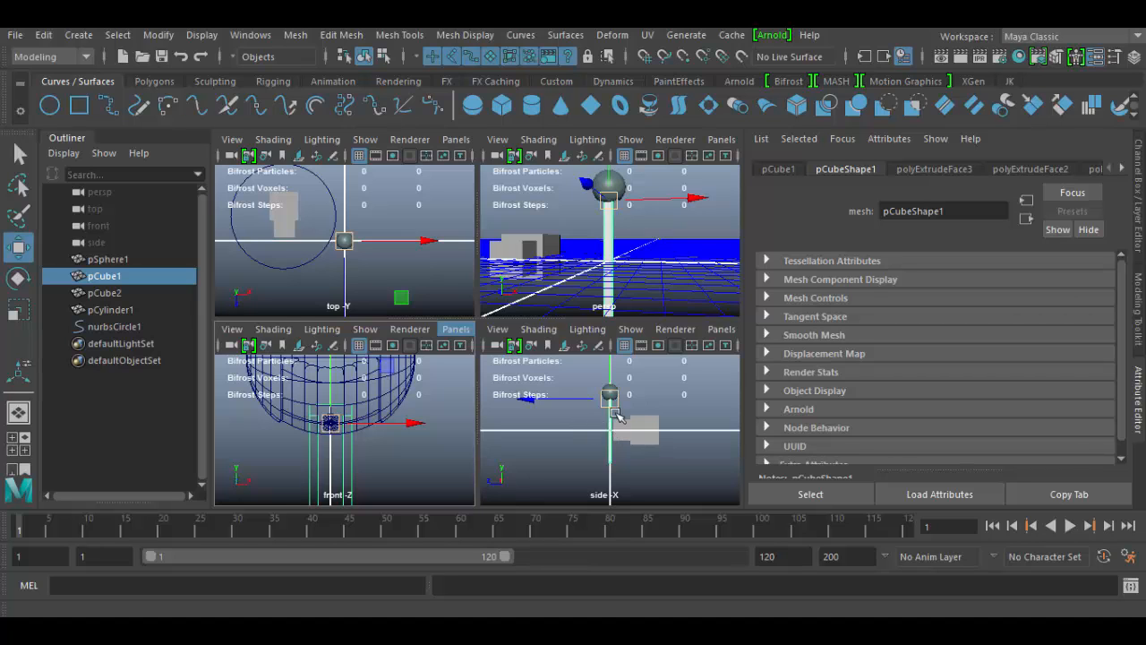
{"action": "key", "text": "space"}
{"action": "scroll", "coordinate": [504, 335], "scroll_direction": "up", "scroll_amount": 5}
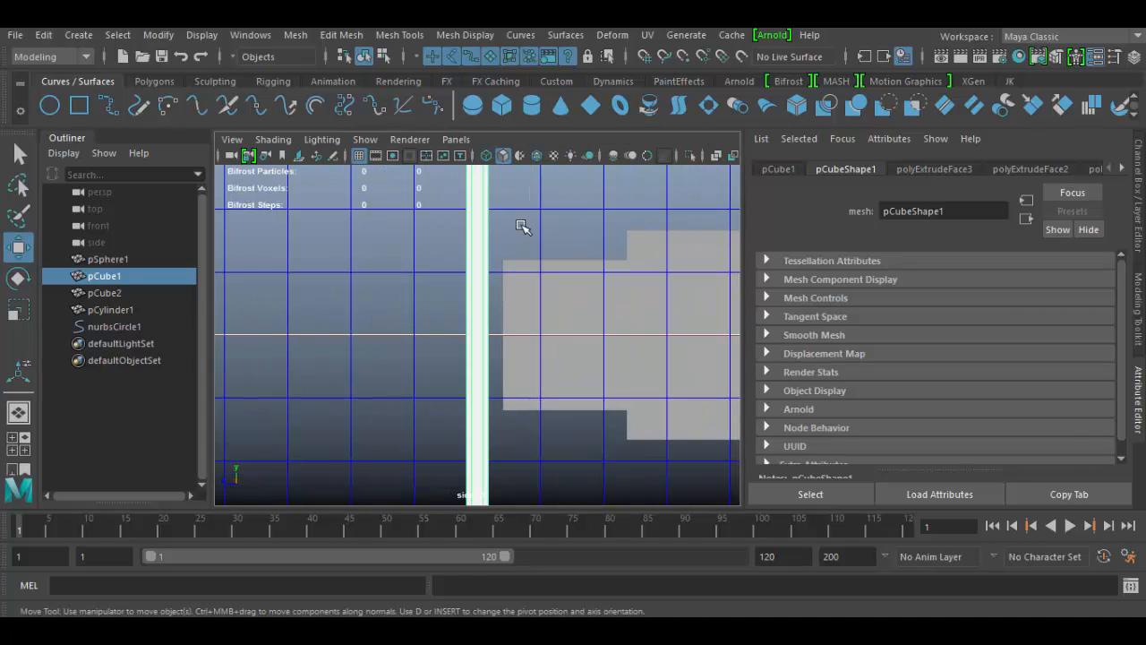
{"action": "middle_click_drag", "start_coordinate": [513, 261], "coordinate": [485, 528], "text": "alt"}
{"action": "scroll", "coordinate": [487, 417], "scroll_direction": "up", "scroll_amount": 4}
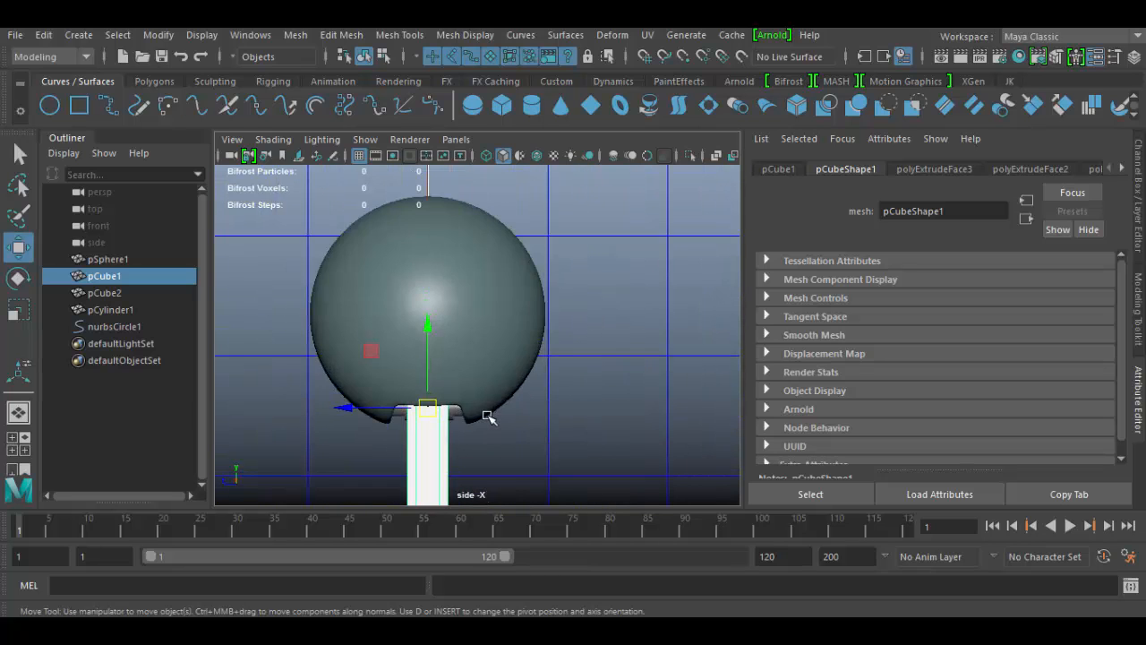
{"action": "key", "text": "4"}
{"action": "scroll", "coordinate": [452, 465], "scroll_direction": "up", "scroll_amount": 2}
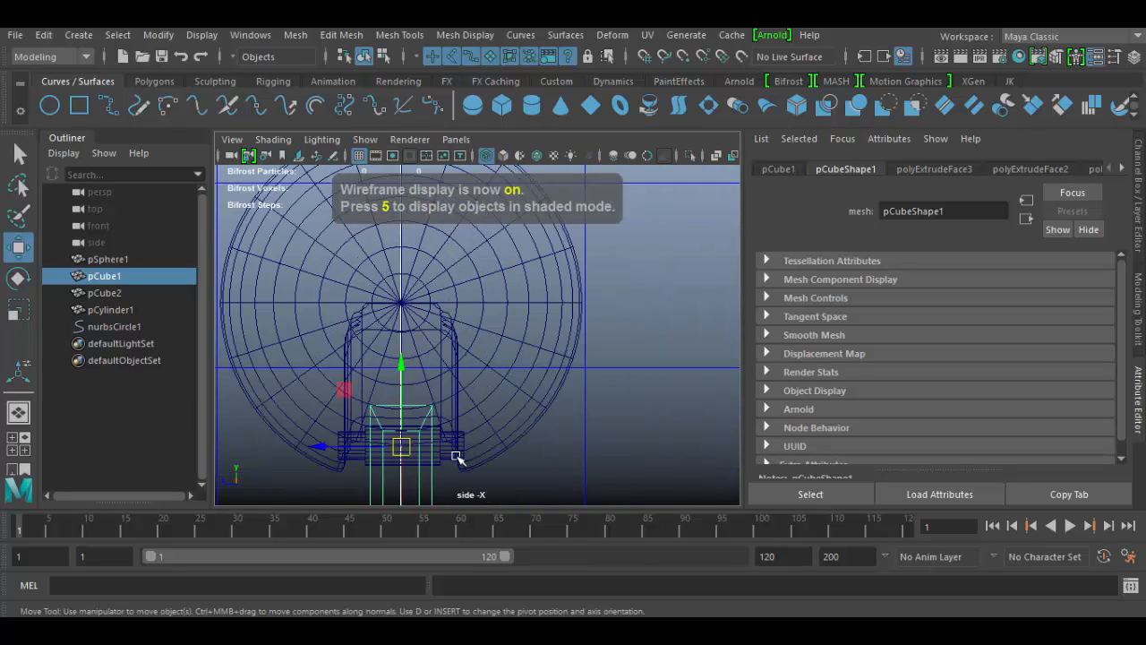
{"action": "middle_click_drag", "start_coordinate": [456, 457], "coordinate": [506, 381], "text": "alt"}
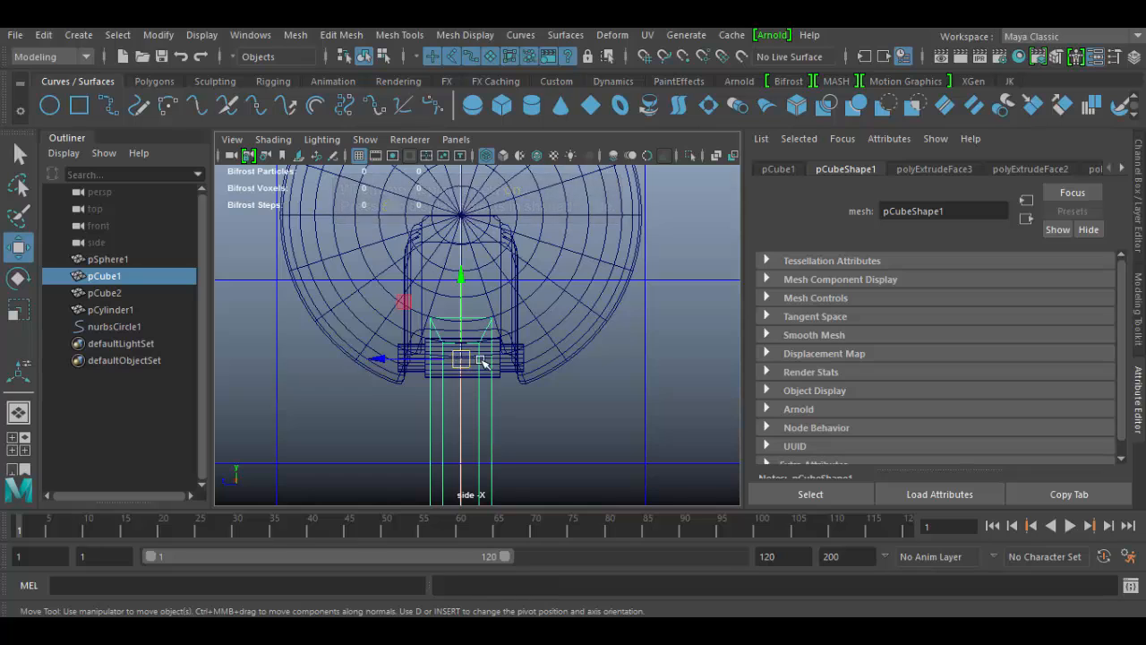
{"action": "scroll", "coordinate": [475, 378], "scroll_direction": "up", "scroll_amount": 3}
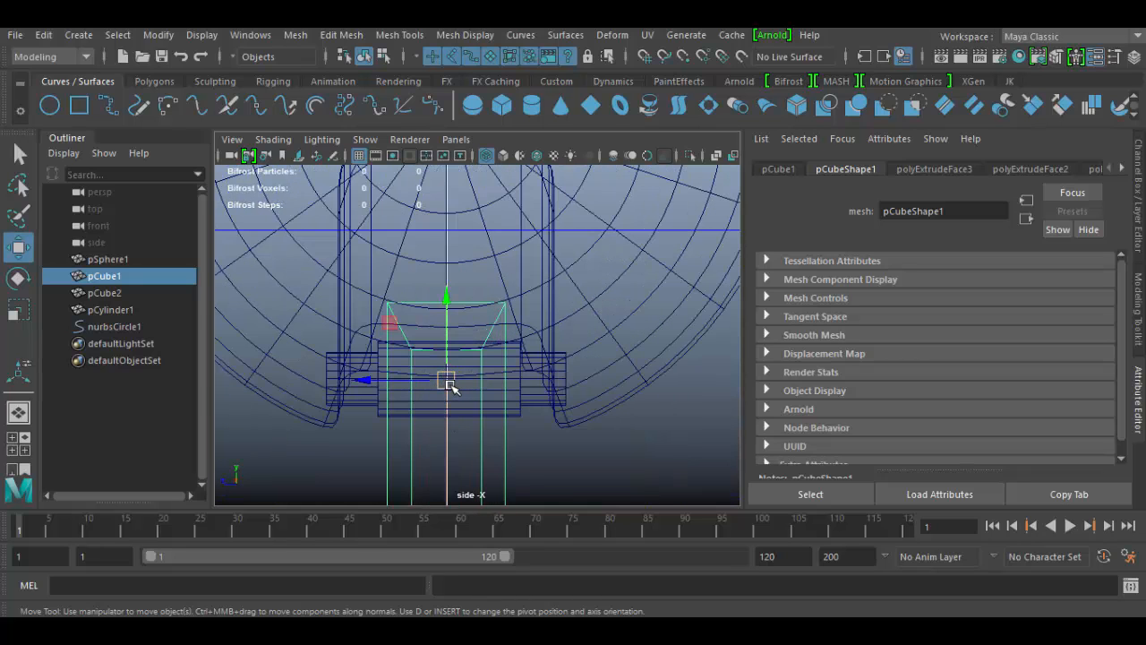
{"action": "key", "text": "d"}
{"action": "left_click_drag", "start_coordinate": [446, 299], "coordinate": [448, 301]}
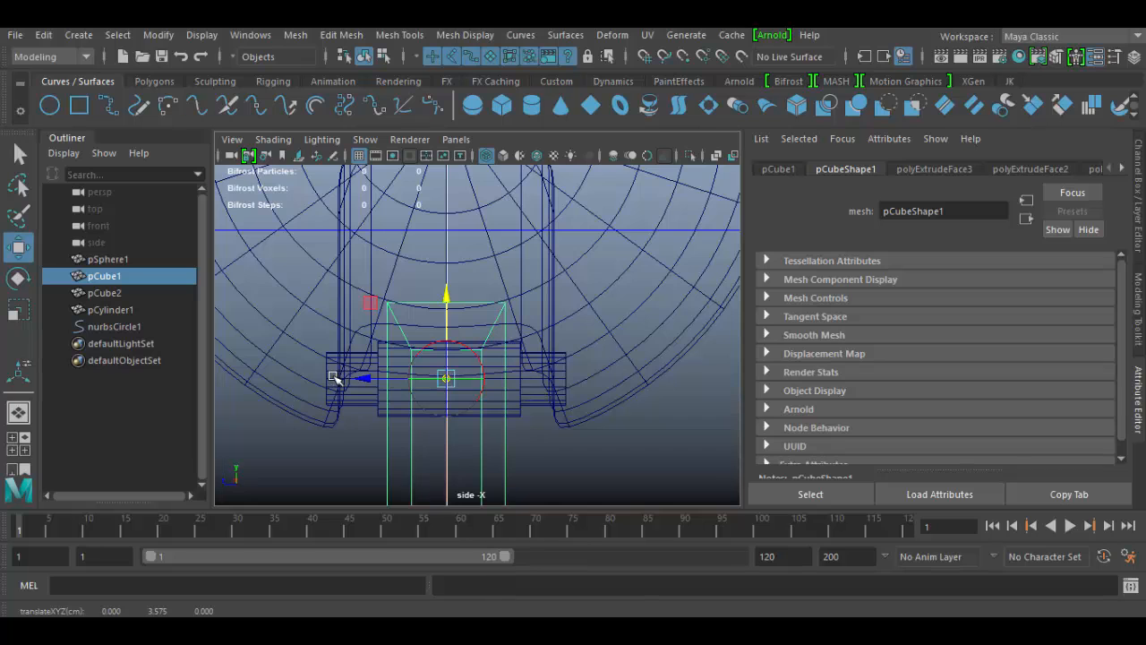
{"action": "key", "text": "d"}
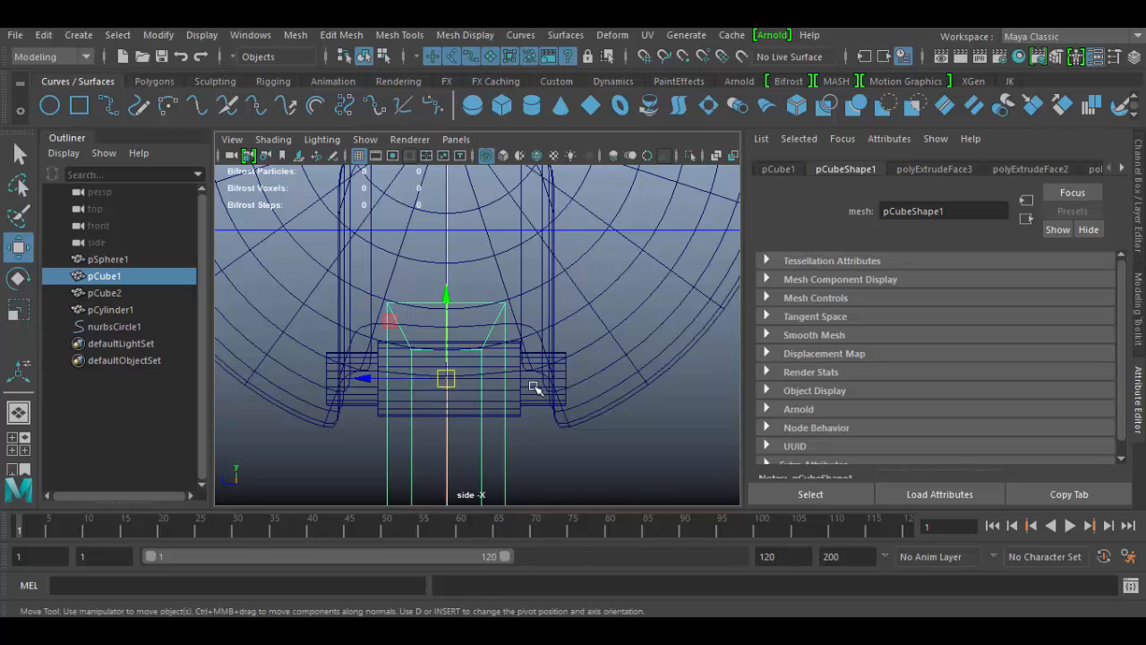
Rotate the post about its new pivot in the perspective view so that it leans at an angle under the sphere
{"action": "key", "text": "space"}
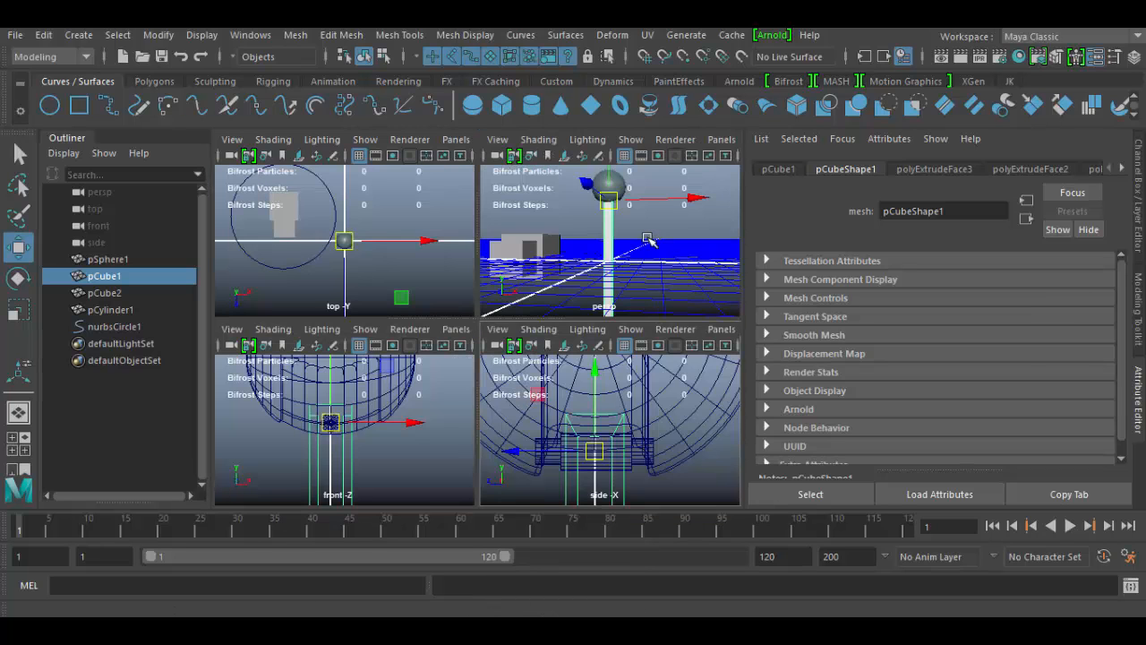
{"action": "key", "text": "space"}
{"action": "left_click_drag", "start_coordinate": [563, 352], "coordinate": [560, 385], "text": "alt"}
{"action": "key", "text": "e"}
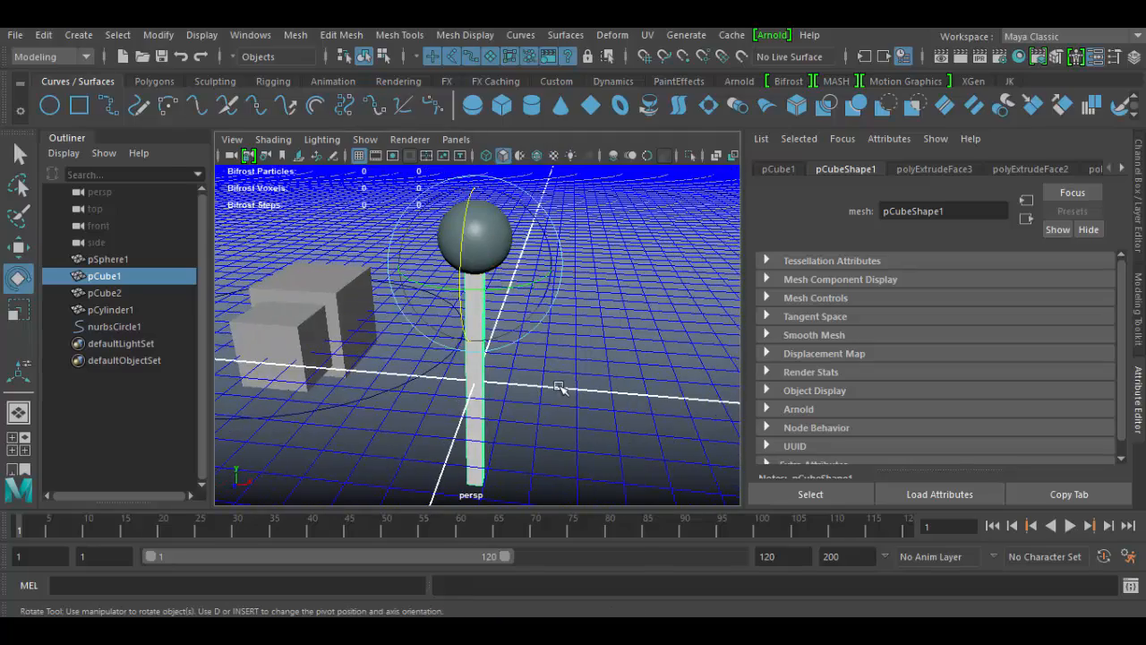
{"action": "left_click_drag", "start_coordinate": [465, 388], "coordinate": [588, 370], "text": "alt"}
{"action": "scroll", "coordinate": [586, 368], "scroll_direction": "up", "scroll_amount": 3}
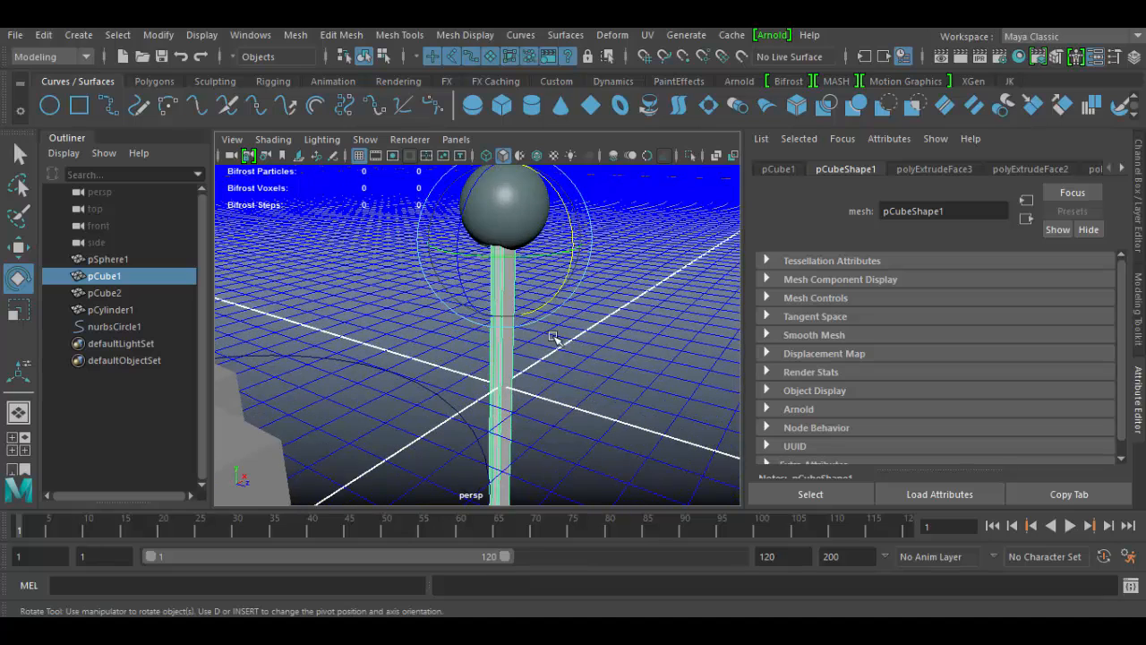
{"action": "left_click_drag", "start_coordinate": [443, 224], "coordinate": [349, 432]}
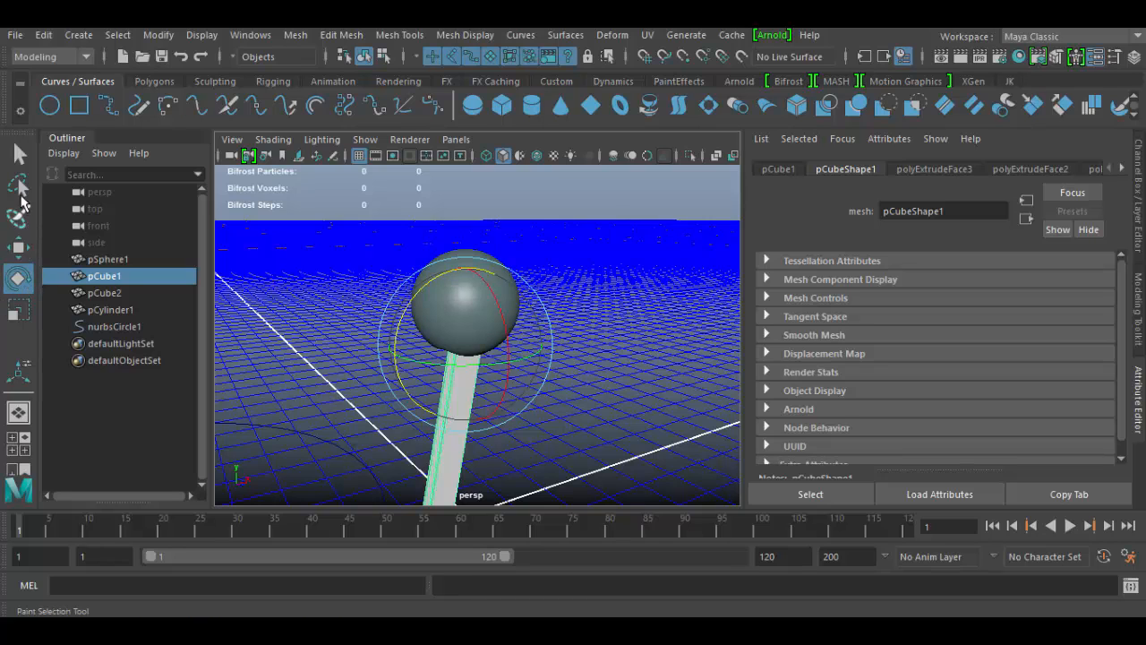
Open the Rotate Tool settings and switch pivot editing on and off again for the post
{"action": "double_click", "coordinate": [18, 279]}
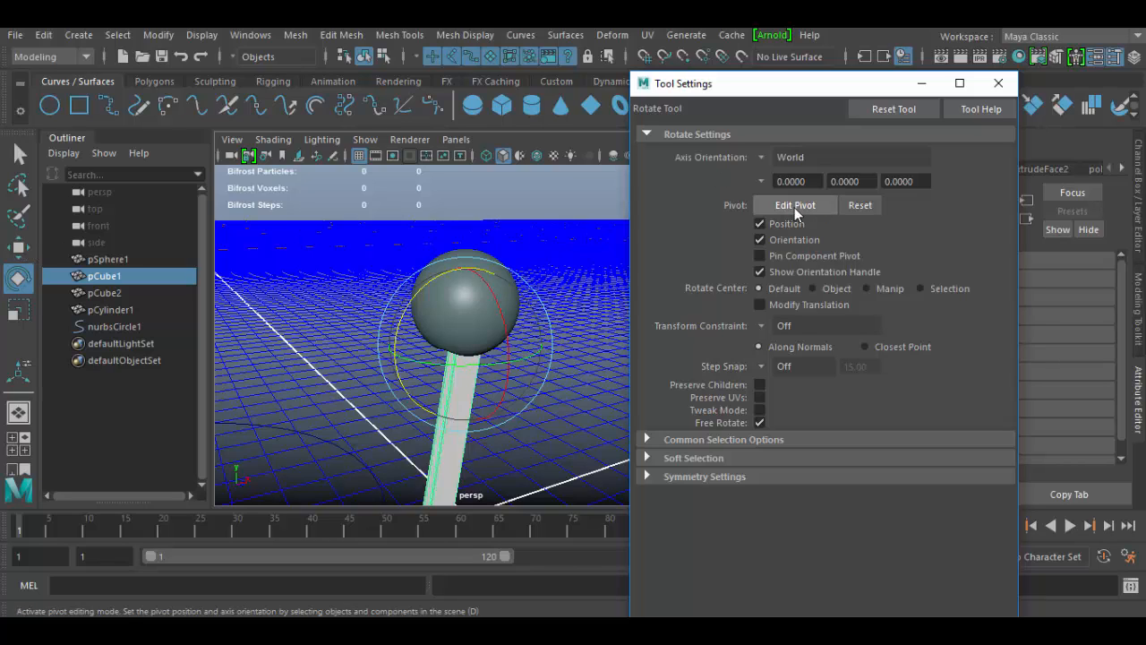
{"action": "left_click", "coordinate": [645, 133]}
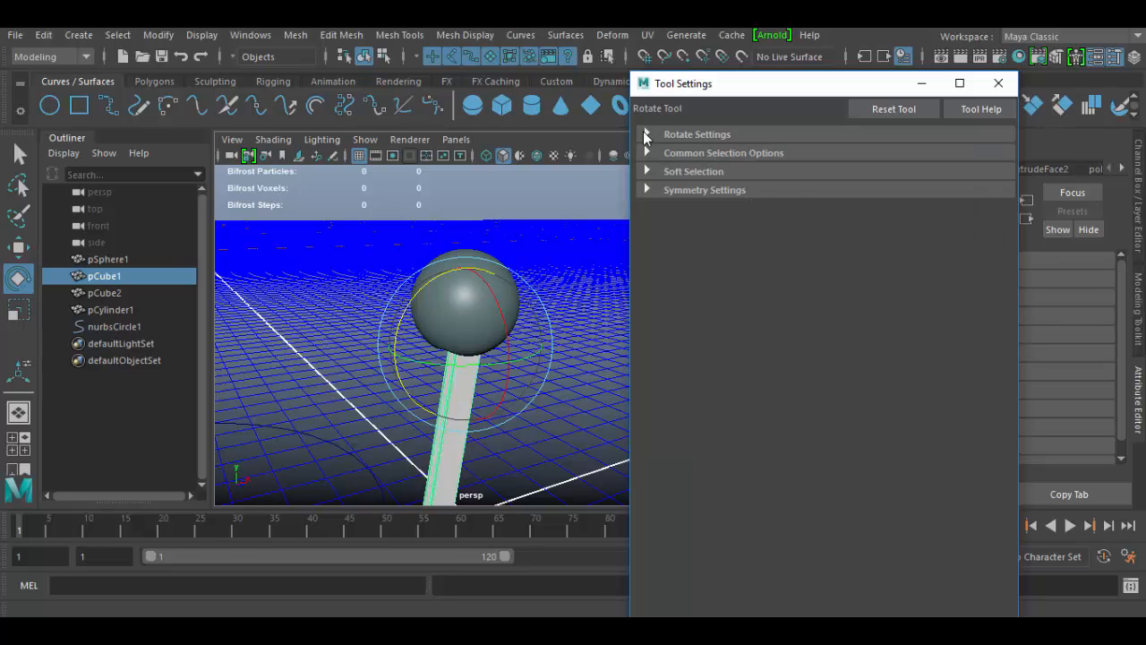
{"action": "left_click", "coordinate": [644, 134]}
{"action": "left_click", "coordinate": [795, 205]}
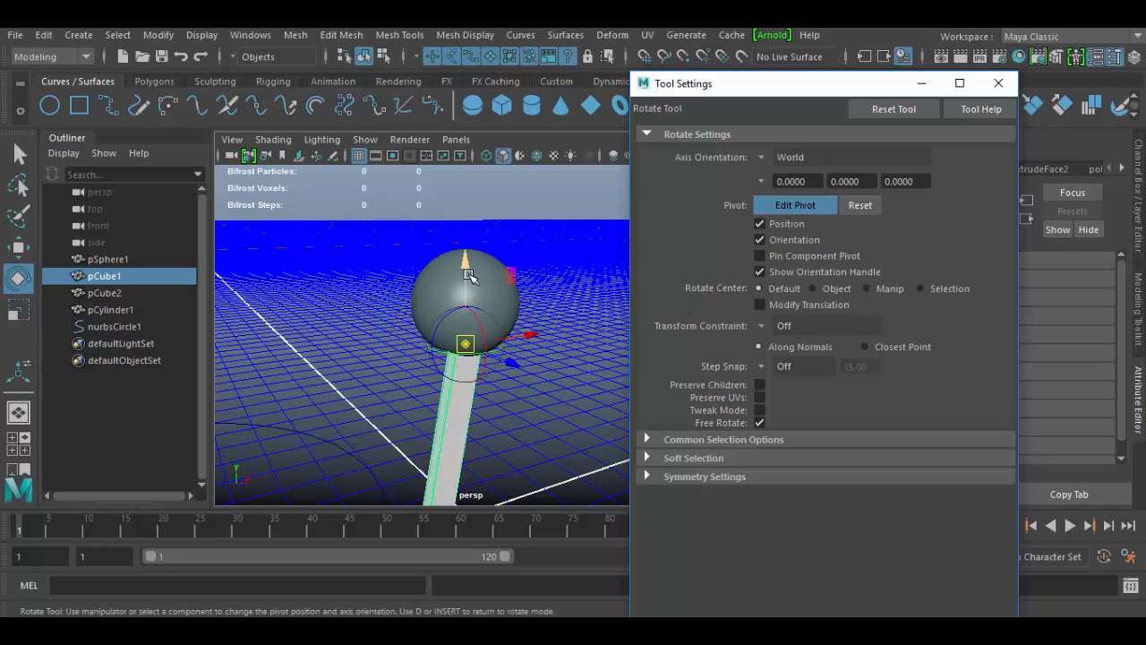
{"action": "left_click", "coordinate": [799, 205]}
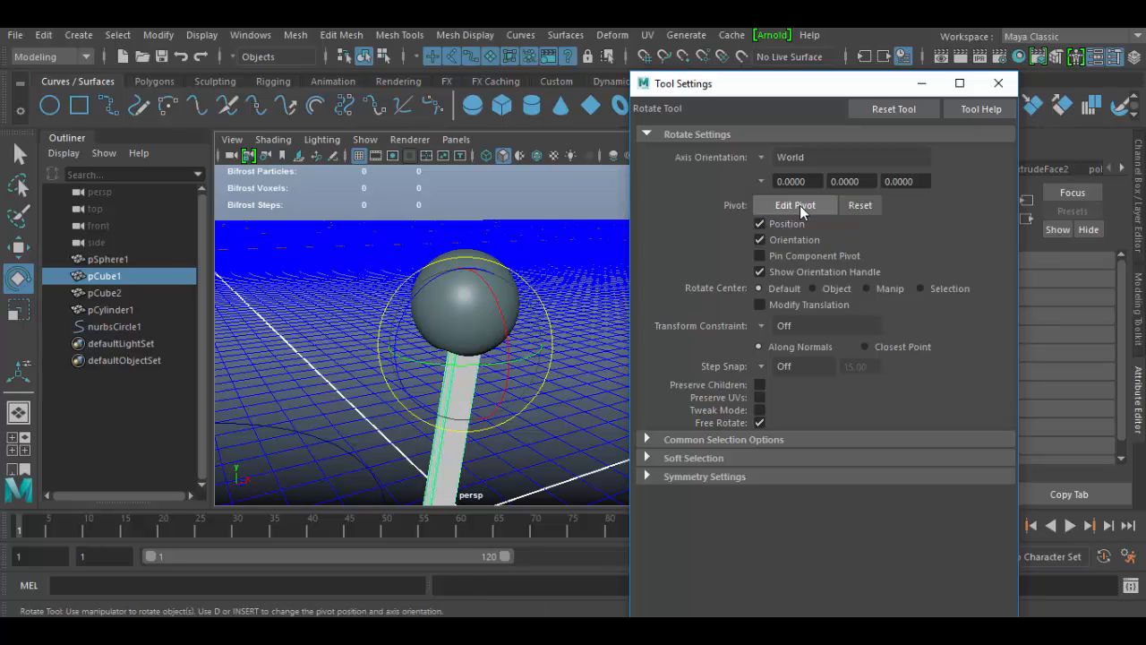
Examine the tilted post's rotate manipulator from several angles and list the tool's axis orientation options
{"action": "left_click_drag", "start_coordinate": [480, 424], "coordinate": [509, 391], "text": "alt"}
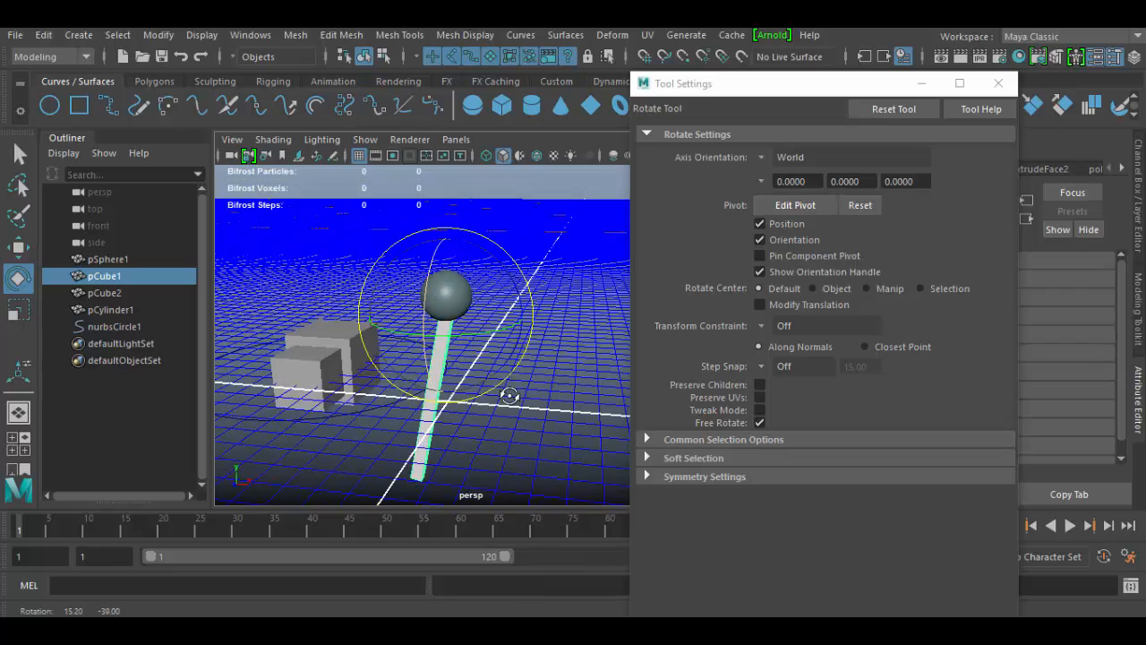
{"action": "scroll", "coordinate": [520, 467], "scroll_direction": "up", "scroll_amount": 2}
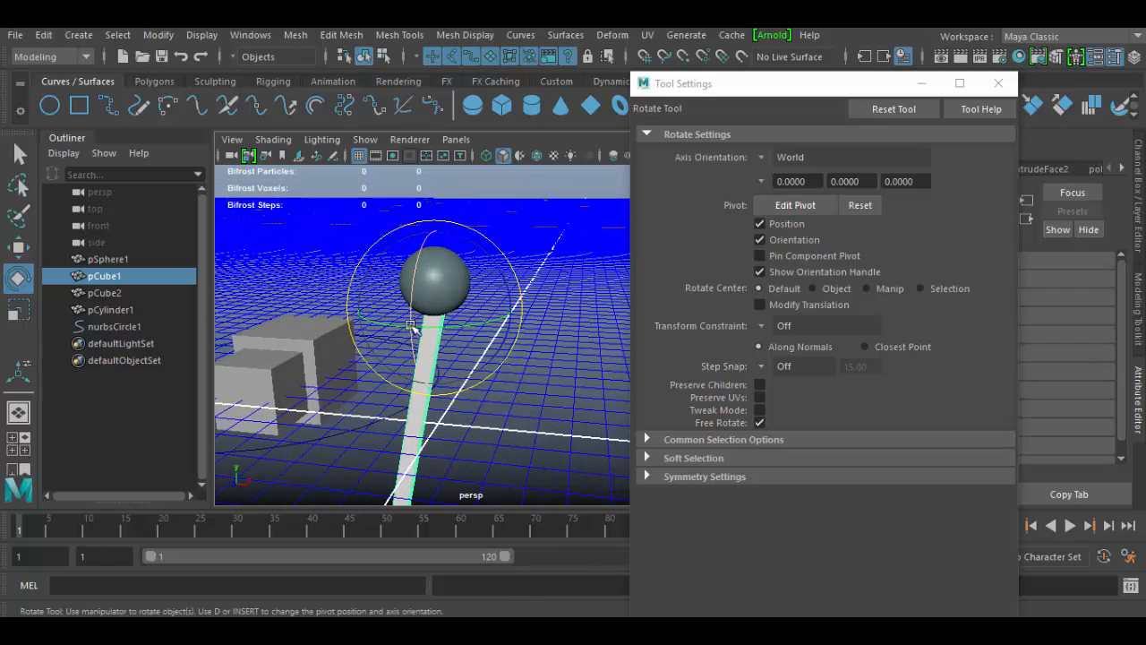
{"action": "left_click_drag", "start_coordinate": [464, 475], "coordinate": [523, 457], "text": "alt"}
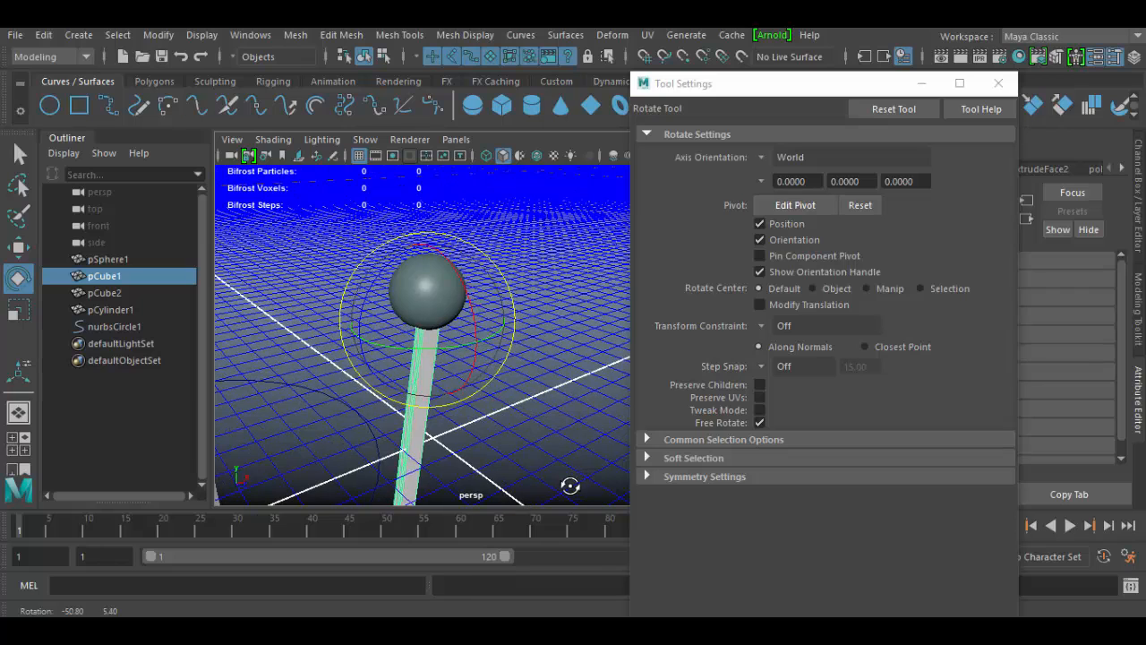
{"action": "left_click", "coordinate": [761, 155]}
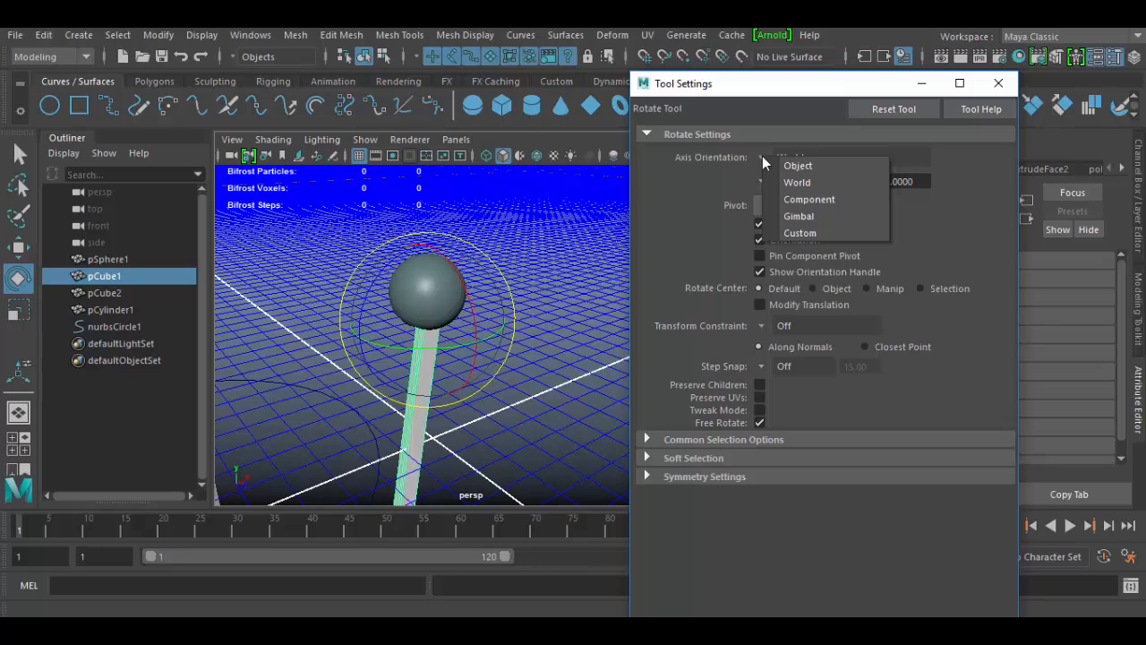
Reselect the post pCube1 and move the Tool Settings window clear of the attribute display
{"action": "left_click", "coordinate": [517, 420]}
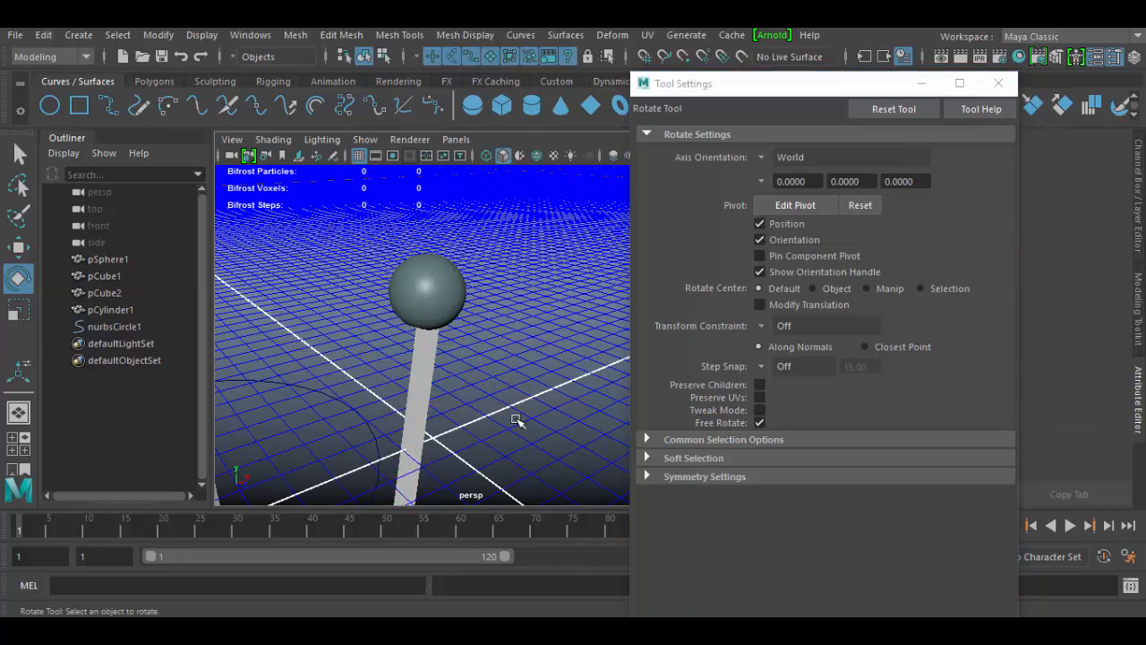
{"action": "left_click", "coordinate": [423, 405]}
{"action": "left_click_drag", "start_coordinate": [715, 91], "coordinate": [761, 473]}
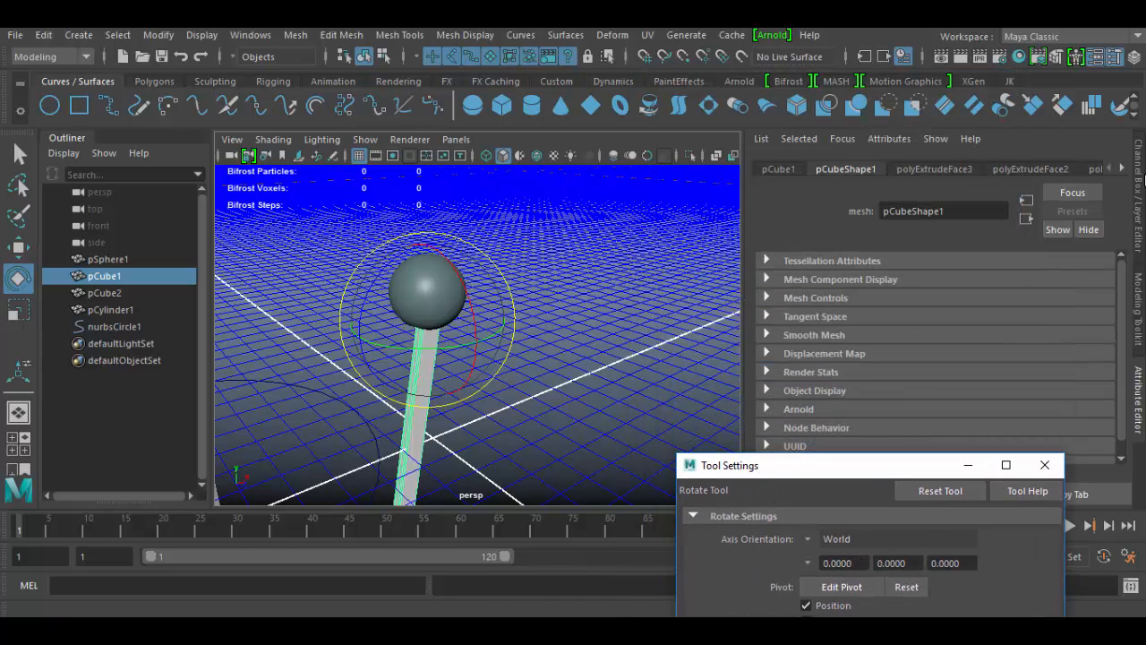
Reset the post's Z rotation to 0 so that it stands upright
{"action": "left_click", "coordinate": [1139, 201]}
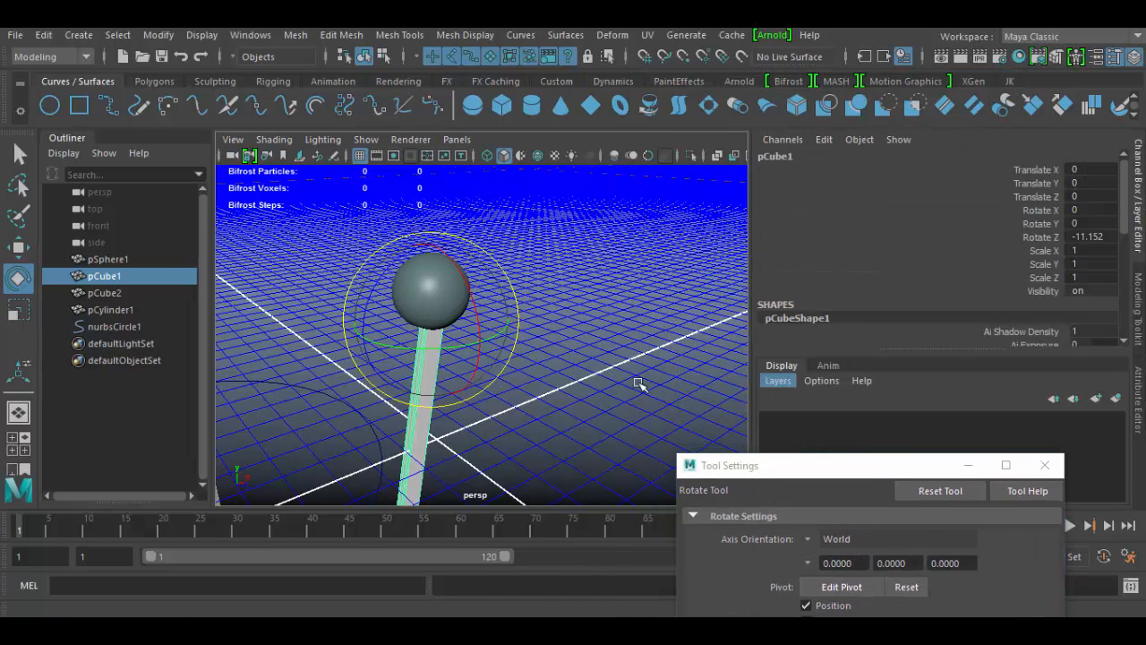
{"action": "left_click", "coordinate": [1099, 237]}
{"action": "type", "text": "0"}
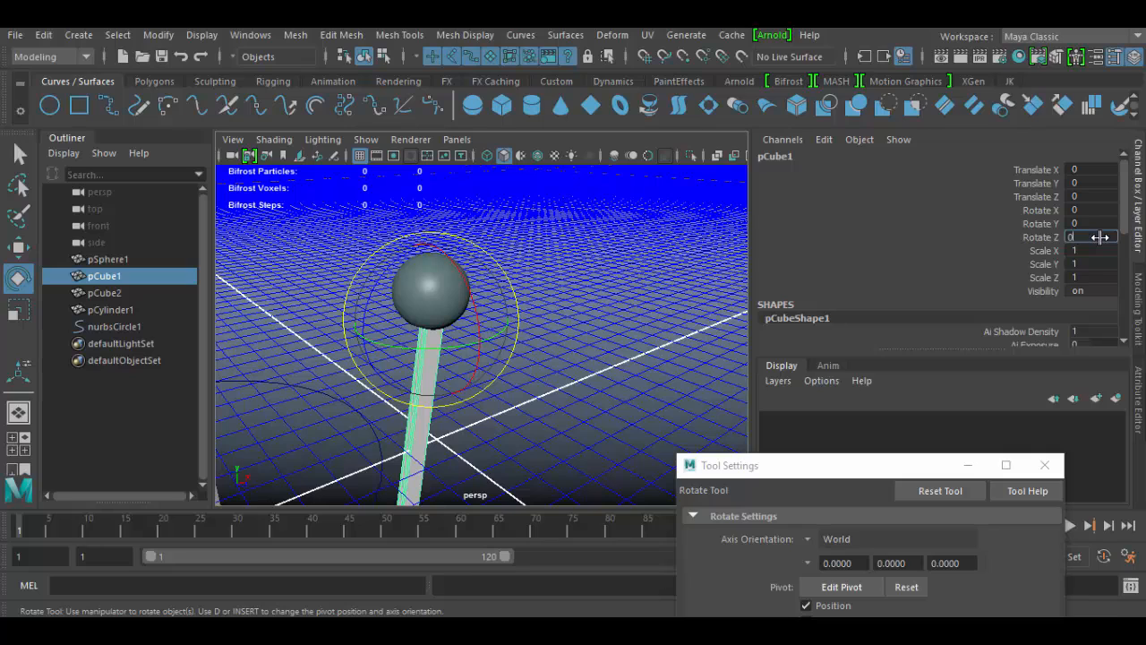
{"action": "key", "text": "Return"}
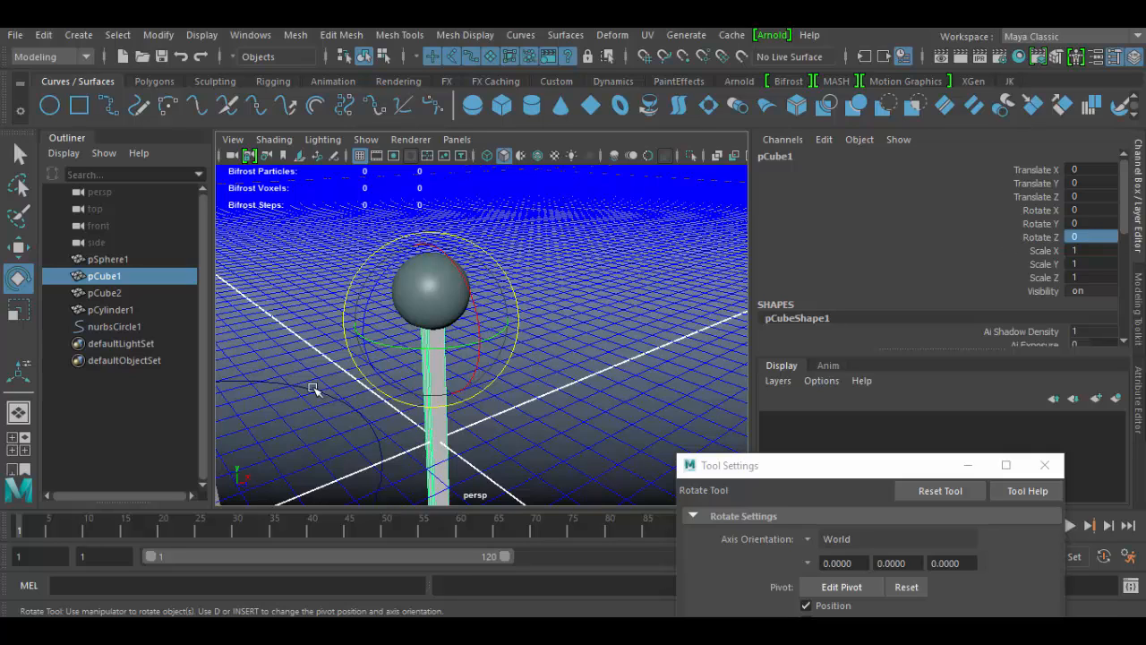
Delete the sphere's construction history and freeze its transformations
{"action": "key", "text": "q"}
{"action": "left_click", "coordinate": [417, 303]}
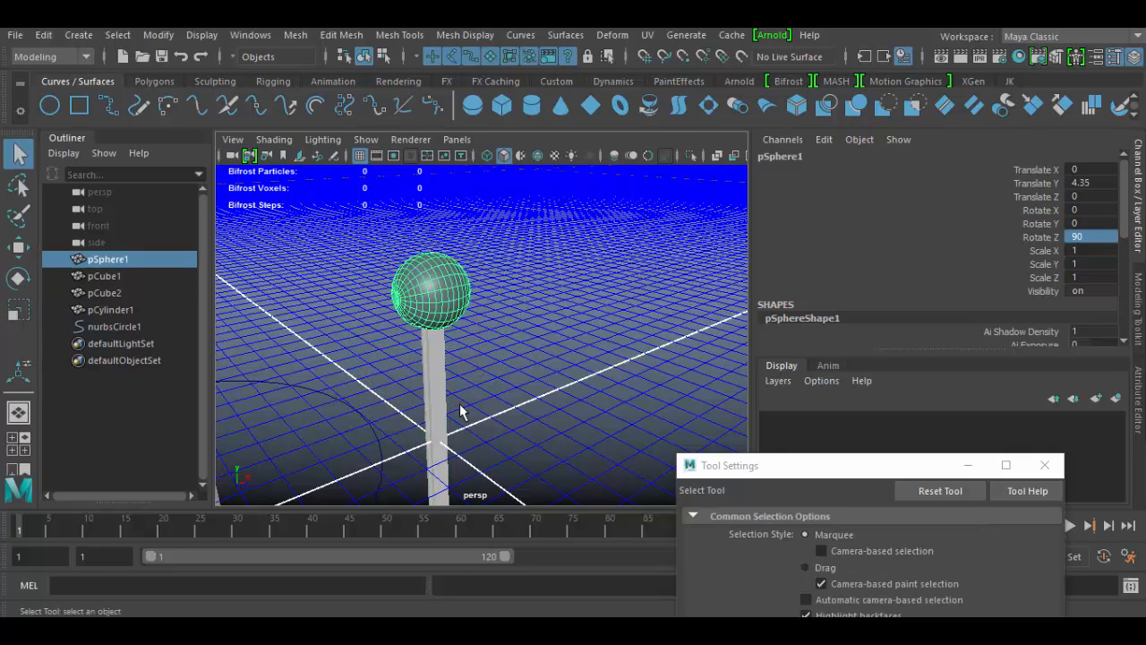
{"action": "left_click_drag", "start_coordinate": [439, 413], "coordinate": [573, 394], "text": "alt"}
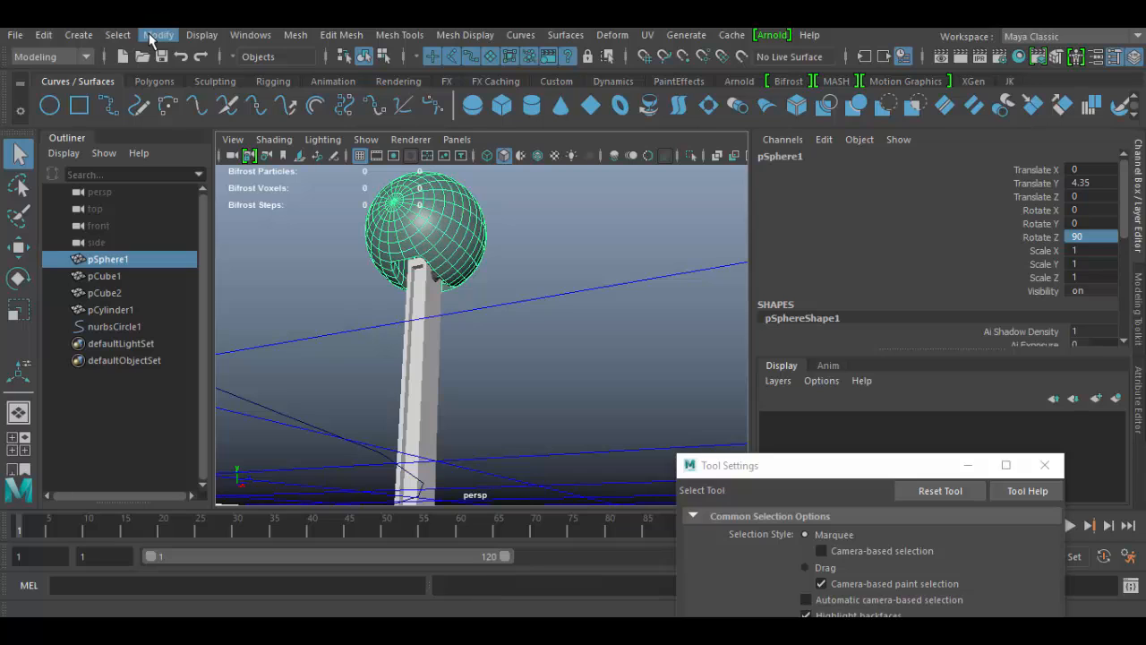
{"action": "left_click", "coordinate": [154, 35]}
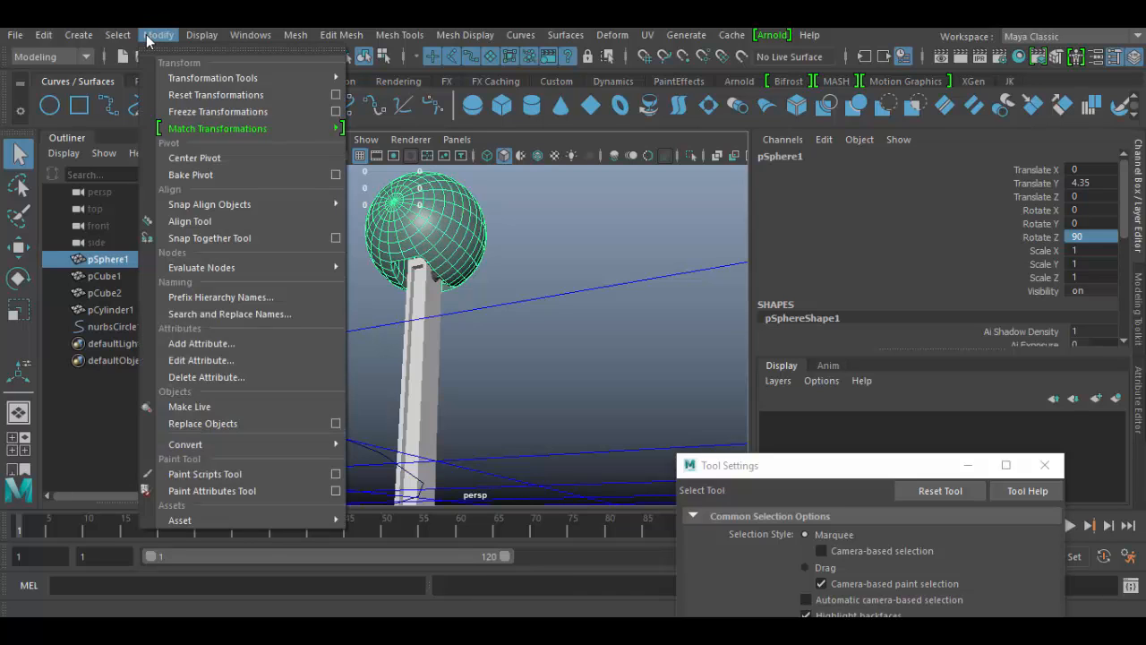
{"action": "mouse_move", "coordinate": [44, 39]}
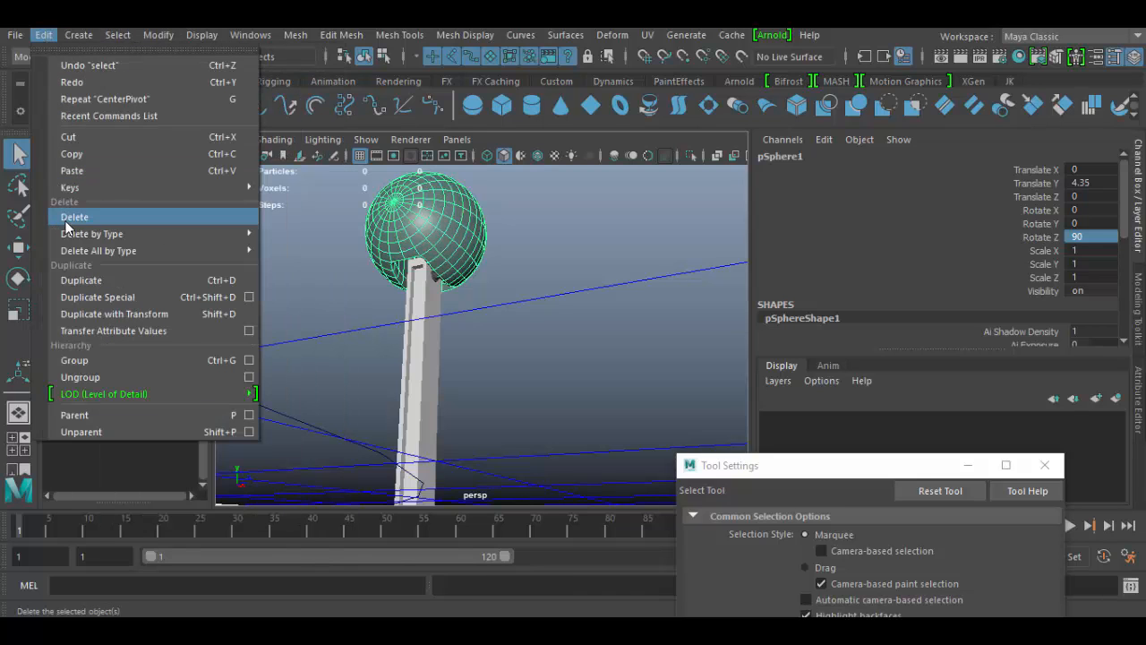
{"action": "mouse_move", "coordinate": [173, 233]}
{"action": "left_click", "coordinate": [293, 246]}
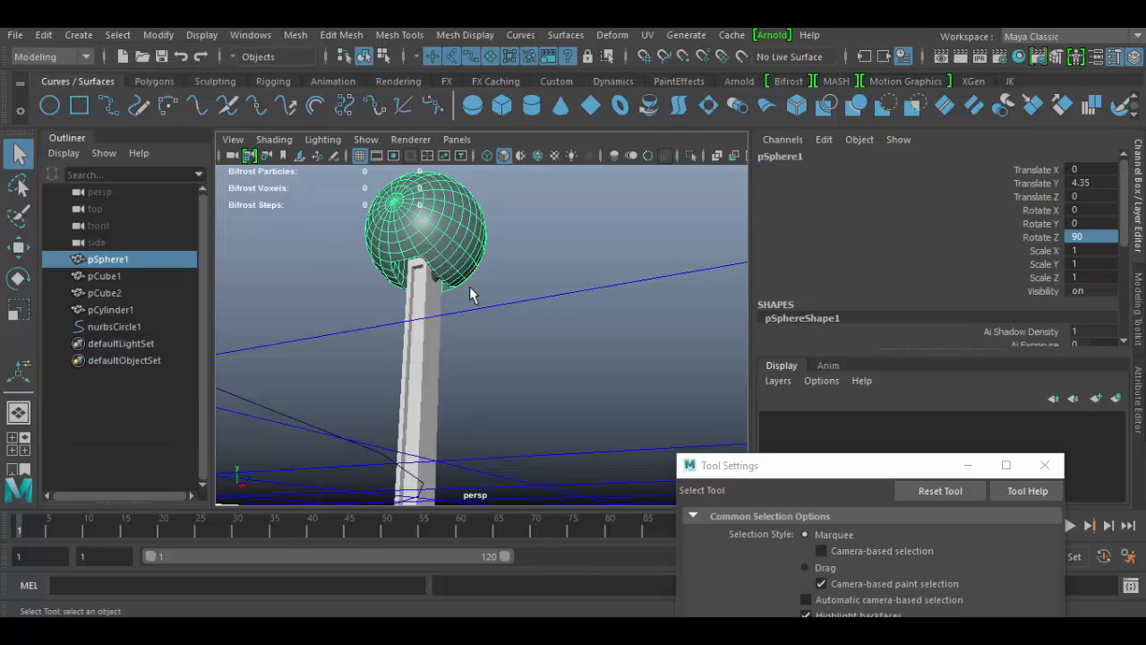
{"action": "left_click", "coordinate": [156, 37]}
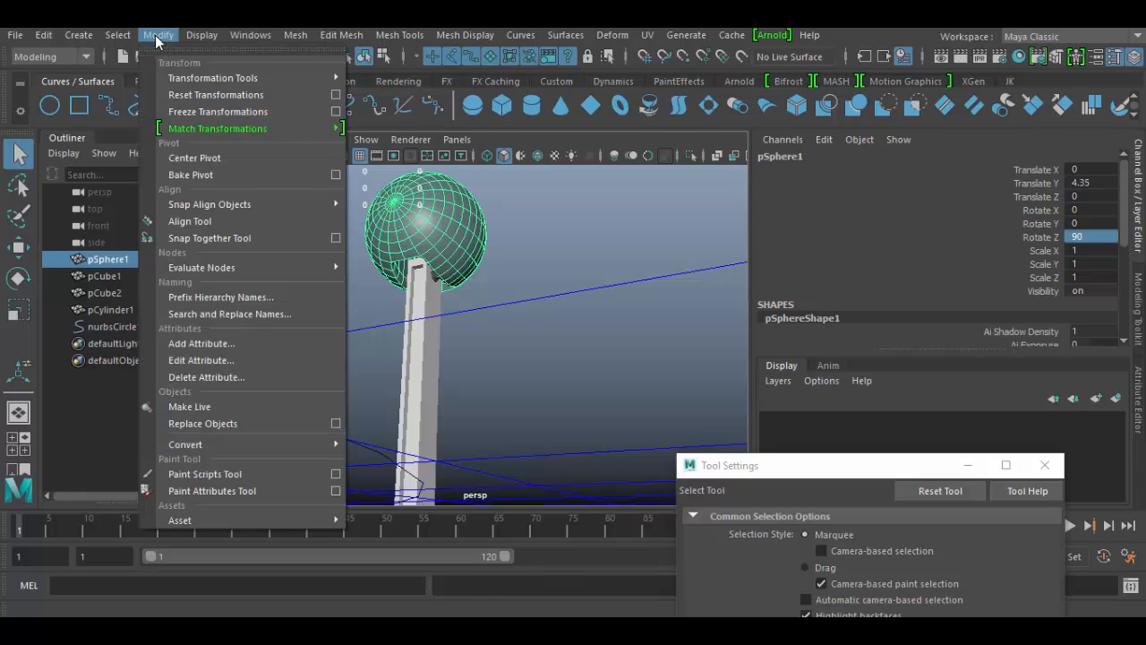
{"action": "left_click", "coordinate": [200, 115]}
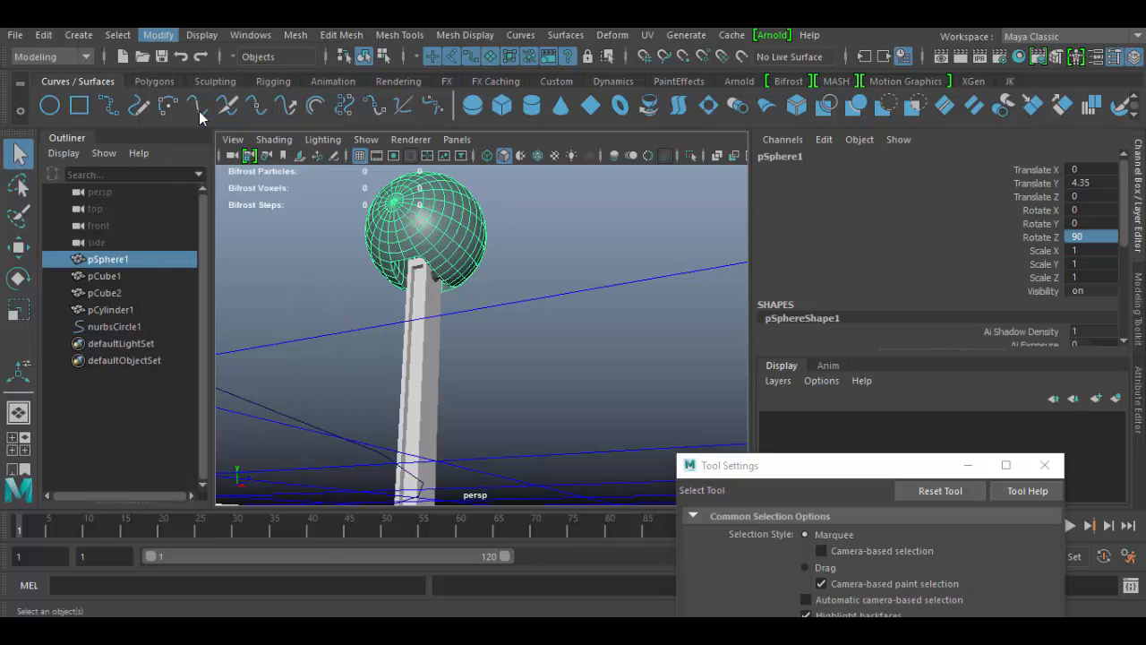
Select the small pin cylinder in the post, delete its construction history and freeze its transformations
{"action": "right_click_drag", "start_coordinate": [394, 256], "coordinate": [474, 394], "text": "alt"}
{"action": "left_click", "coordinate": [376, 205]}
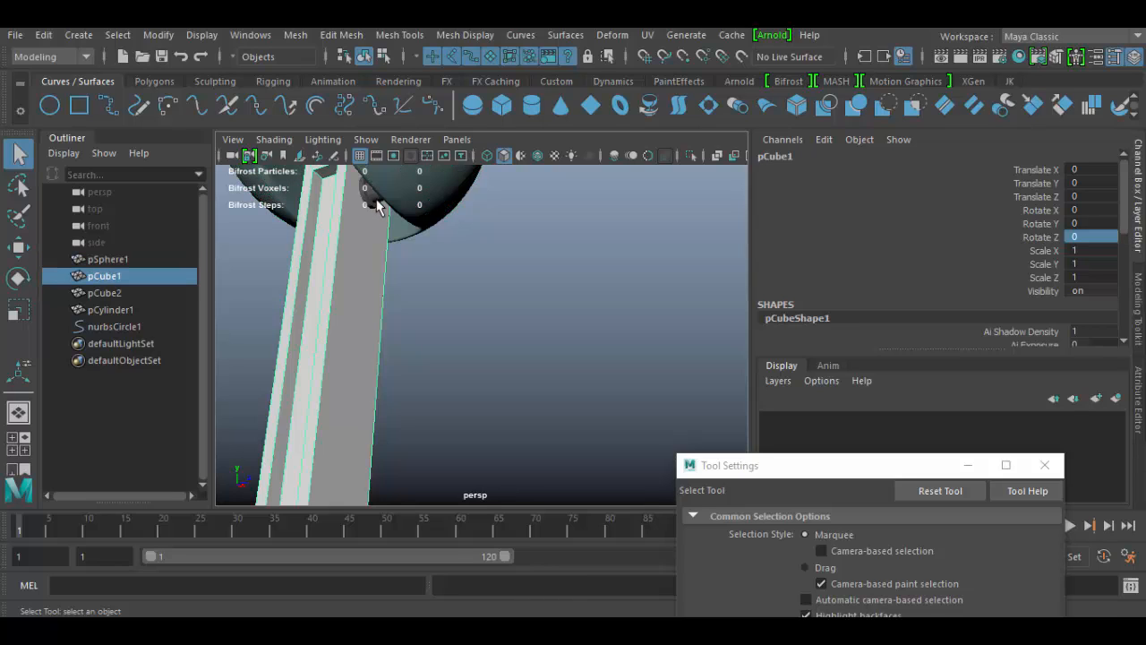
{"action": "left_click", "coordinate": [376, 204]}
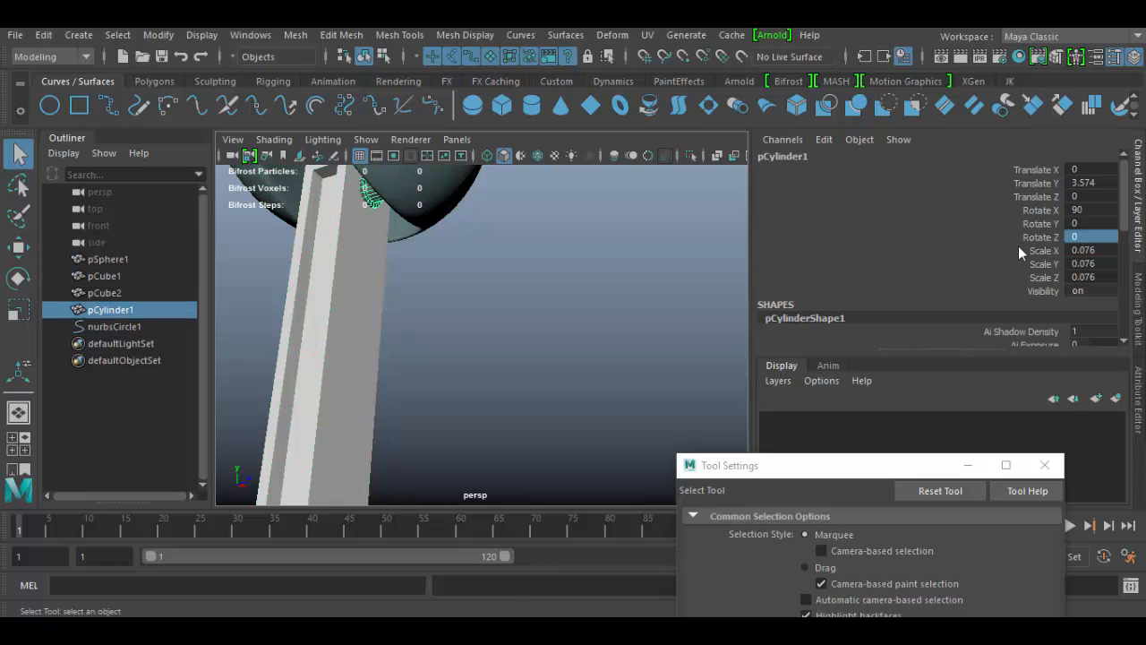
{"action": "scroll", "coordinate": [1038, 314], "scroll_direction": "down", "scroll_amount": 8}
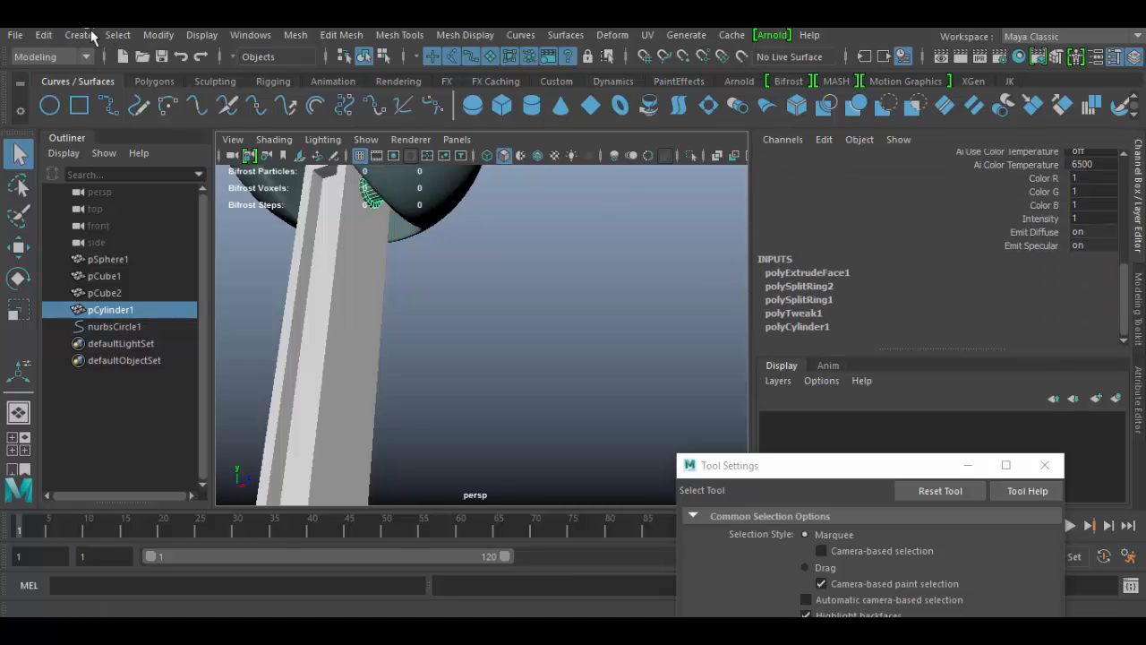
{"action": "left_click", "coordinate": [43, 34]}
{"action": "mouse_move", "coordinate": [98, 233]}
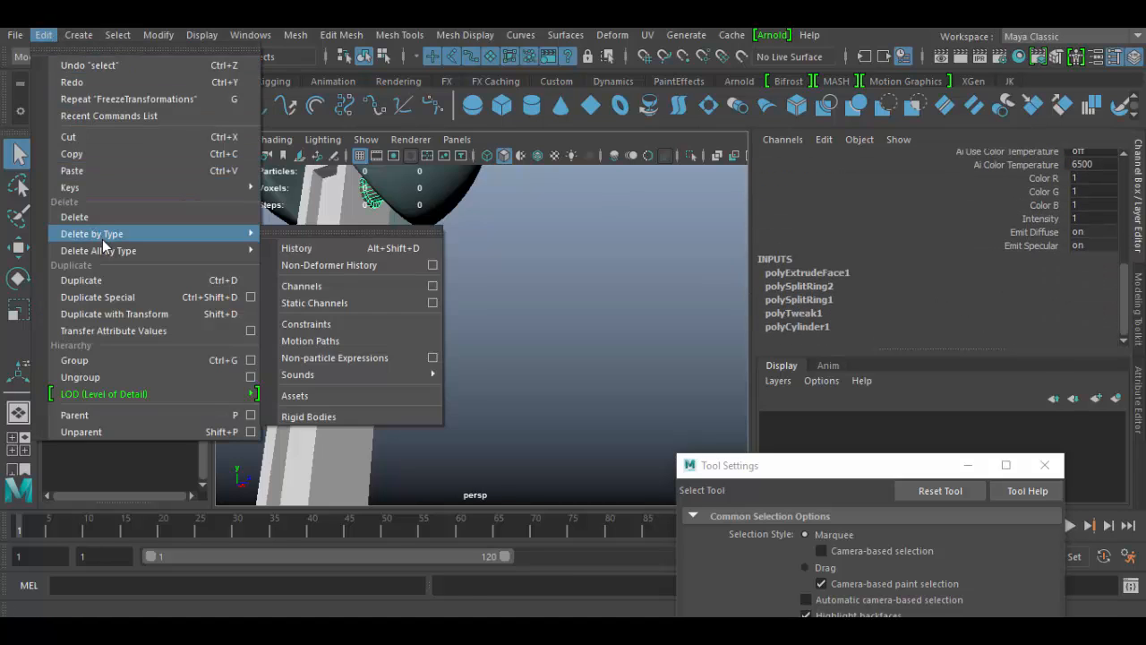
{"action": "left_click", "coordinate": [298, 248]}
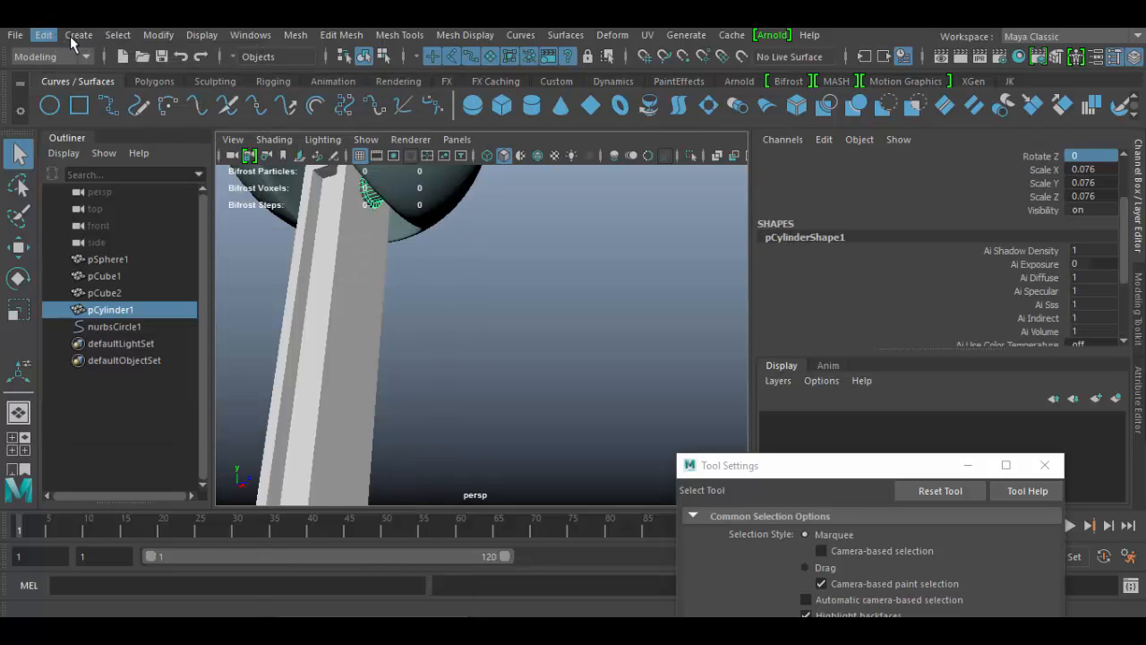
{"action": "left_click", "coordinate": [157, 35]}
{"action": "mouse_move", "coordinate": [208, 205]}
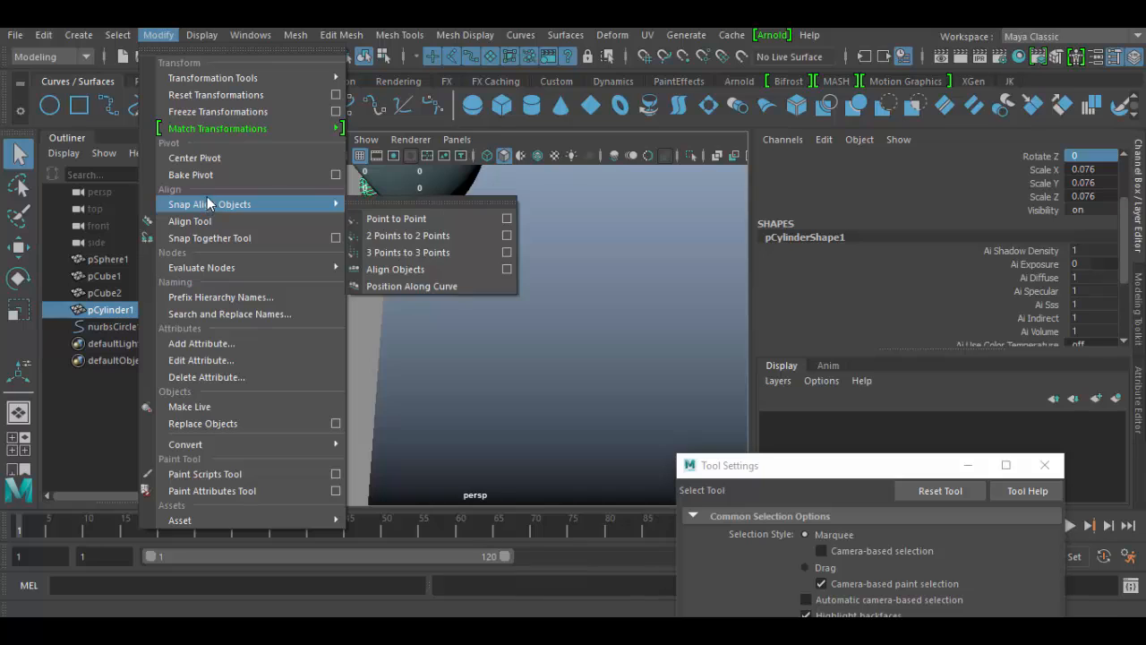
{"action": "left_click", "coordinate": [214, 112]}
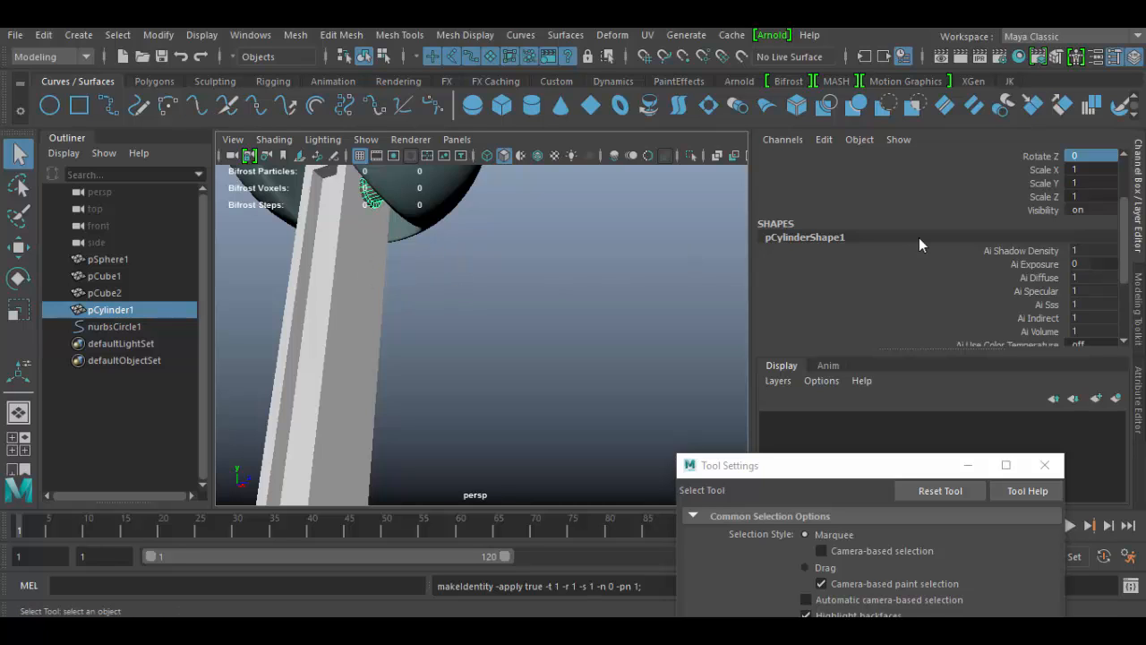
{"action": "scroll", "coordinate": [937, 254], "scroll_direction": "up", "scroll_amount": 3}
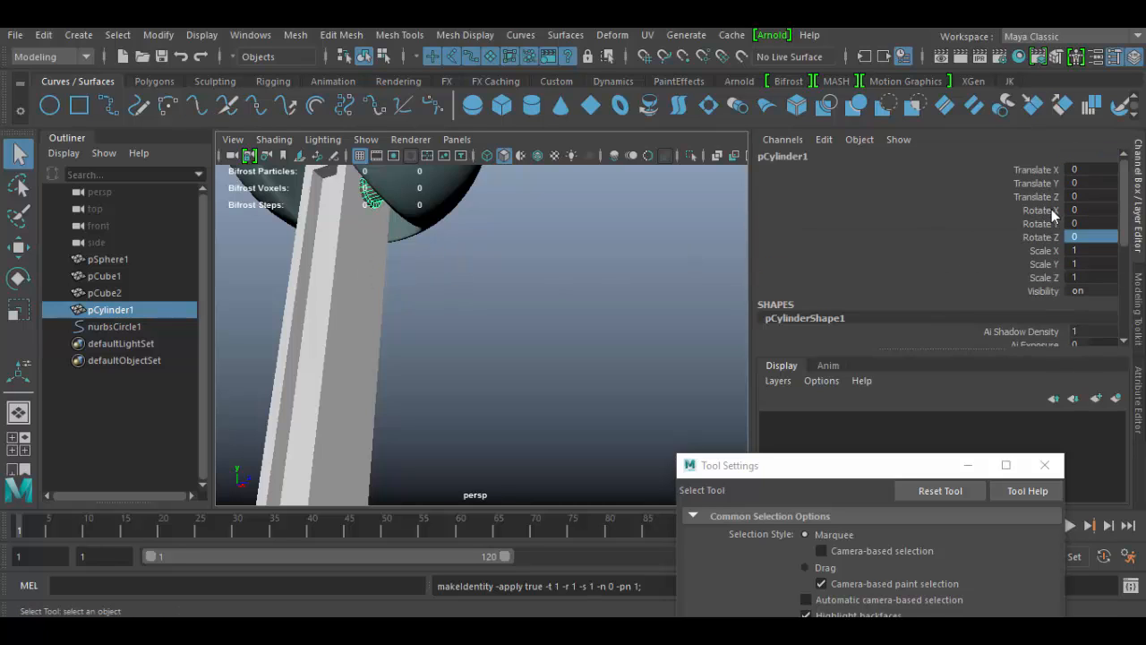
Group the sphere, post and pin cylinder together and name the group Arm
{"action": "left_click", "coordinate": [312, 362]}
{"action": "right_click_drag", "start_coordinate": [553, 401], "coordinate": [376, 277], "text": "alt"}
{"action": "left_click_drag", "start_coordinate": [403, 331], "coordinate": [465, 359], "text": "alt"}
{"action": "left_click_drag", "start_coordinate": [421, 241], "coordinate": [527, 360], "text": "shift"}
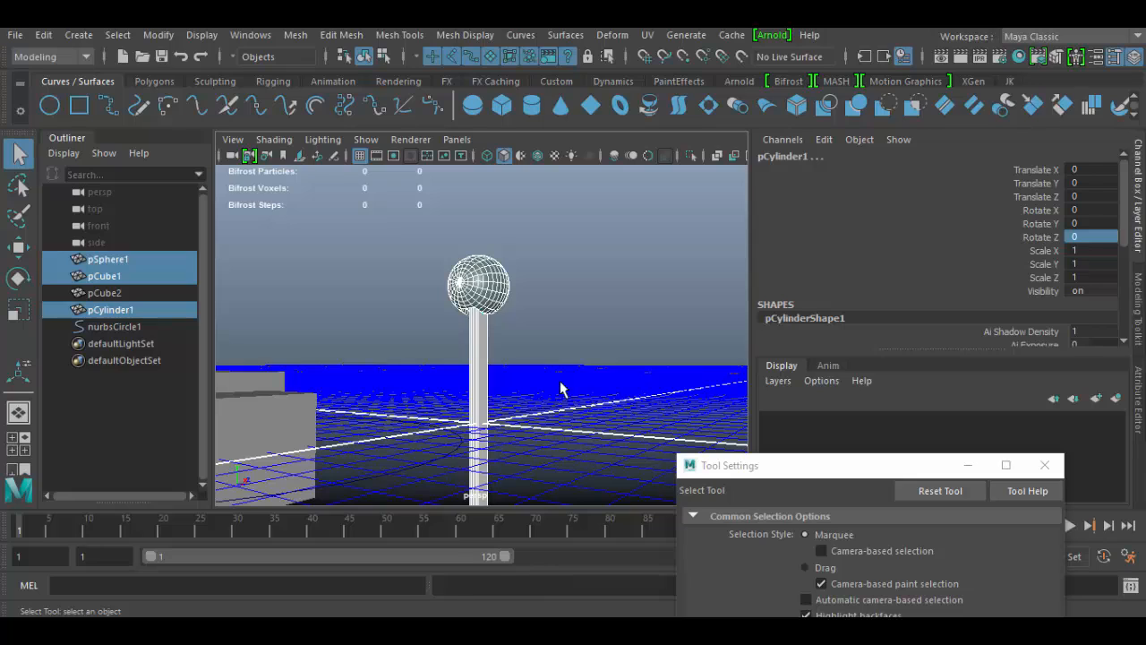
{"action": "key", "text": "ctrl+g"}
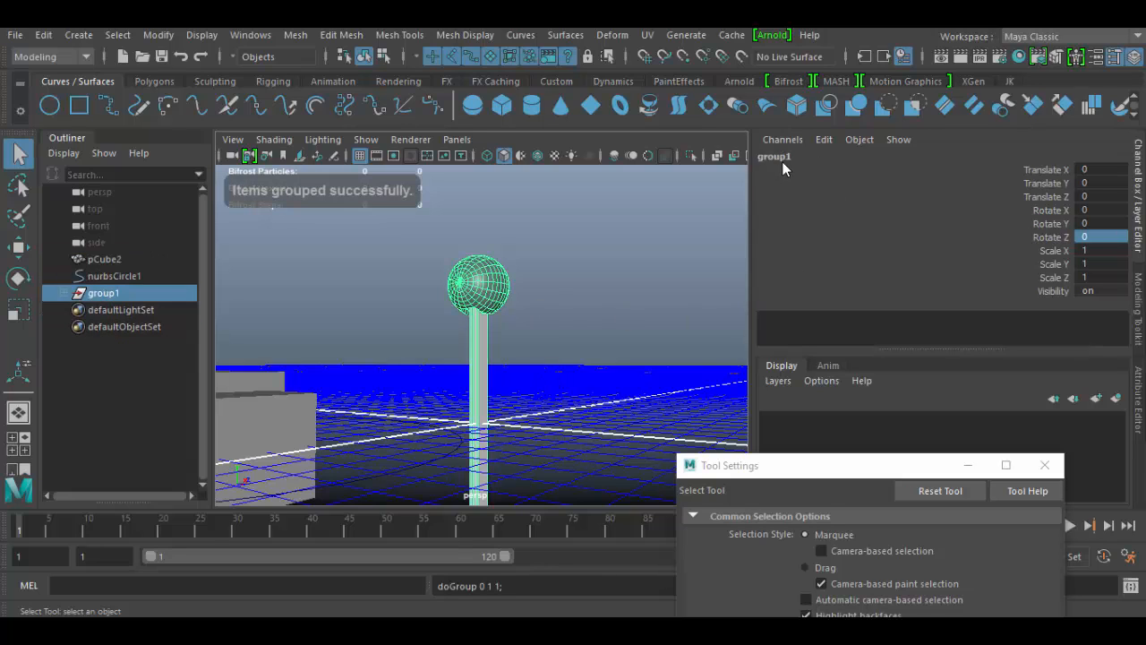
{"action": "double_click", "coordinate": [784, 161]}
{"action": "type", "text": "Arm"}
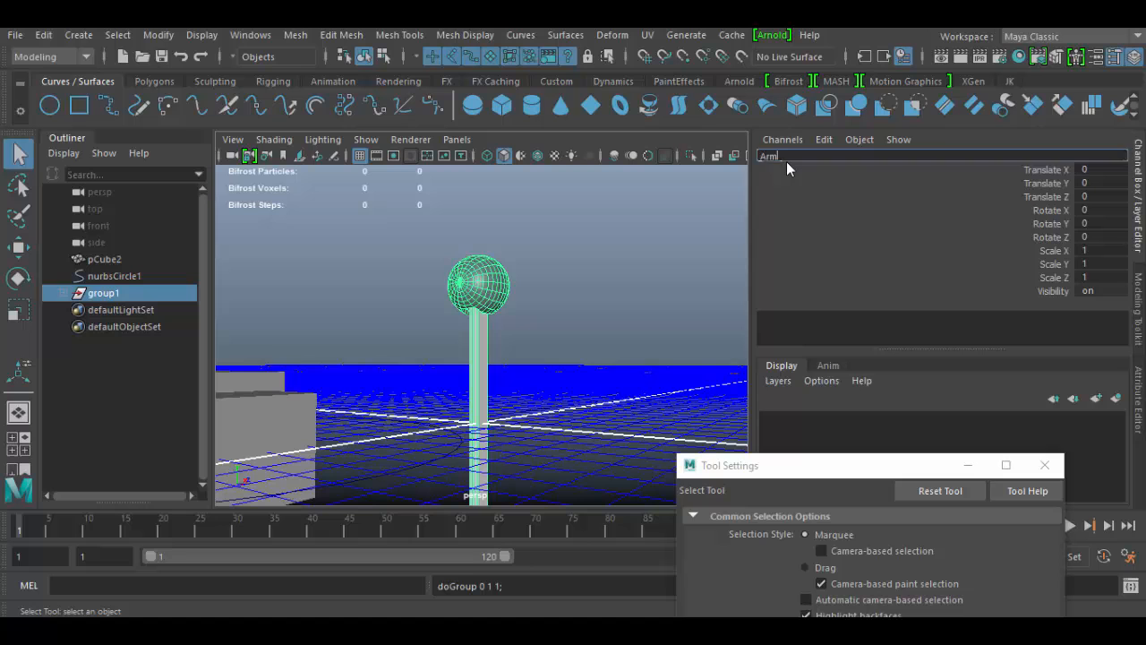
{"action": "key", "text": "Return"}
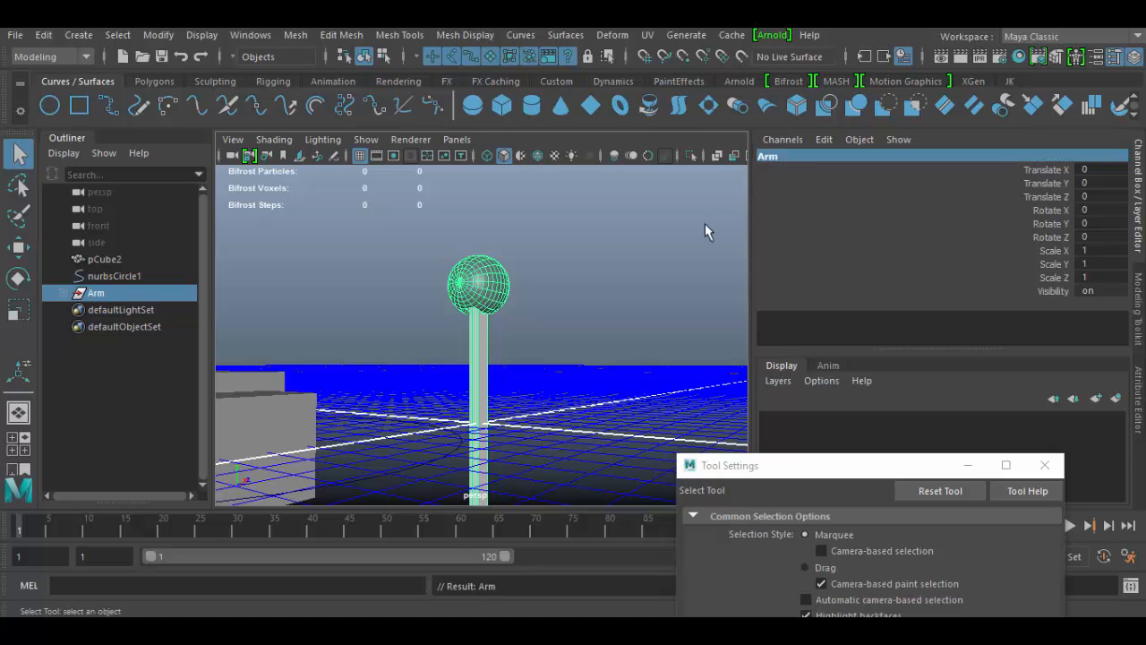
Select the whole Arm group starting from its post and rotate it about Y to about -54 degrees
{"action": "left_click", "coordinate": [489, 363]}
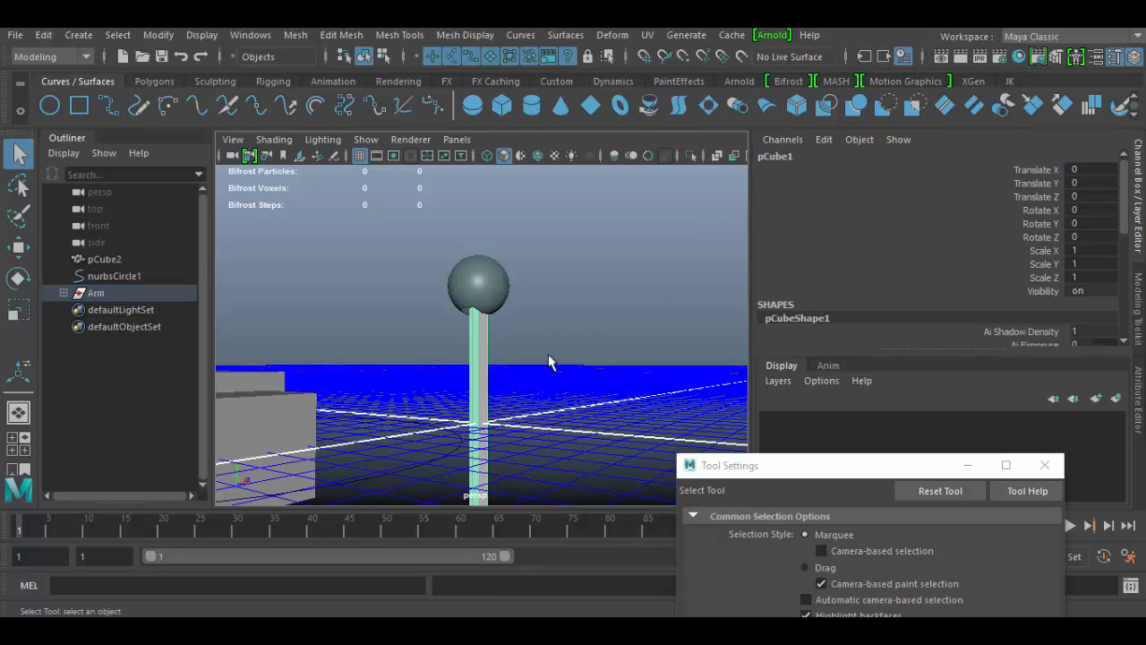
{"action": "left_click_drag", "start_coordinate": [555, 378], "coordinate": [488, 430], "text": "alt"}
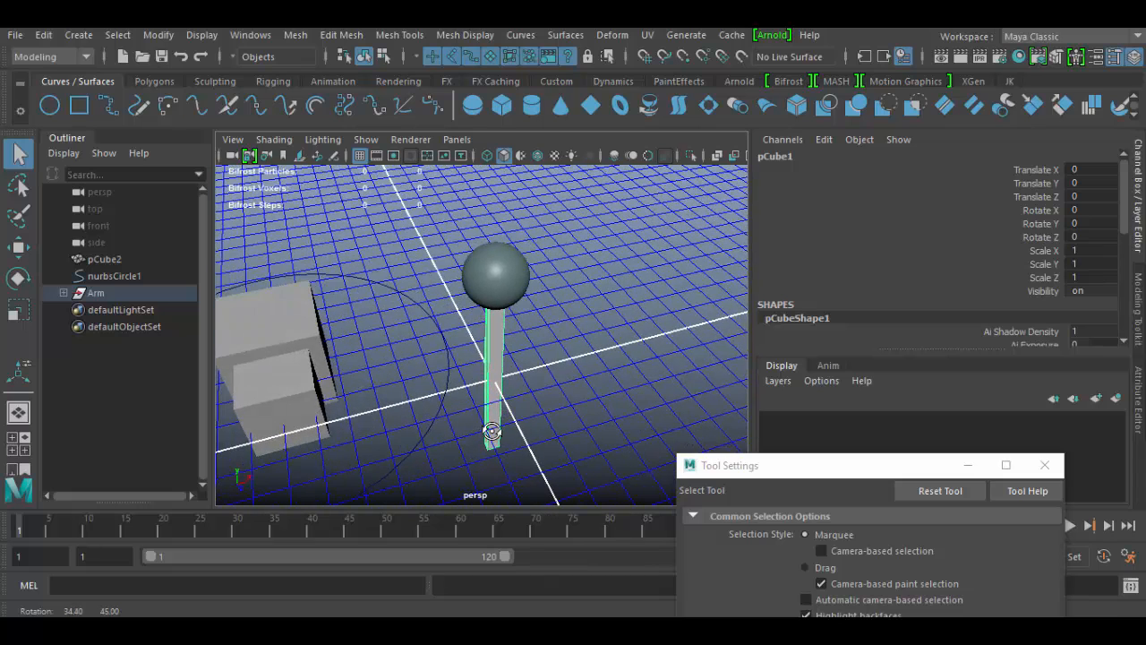
{"action": "key", "text": "e"}
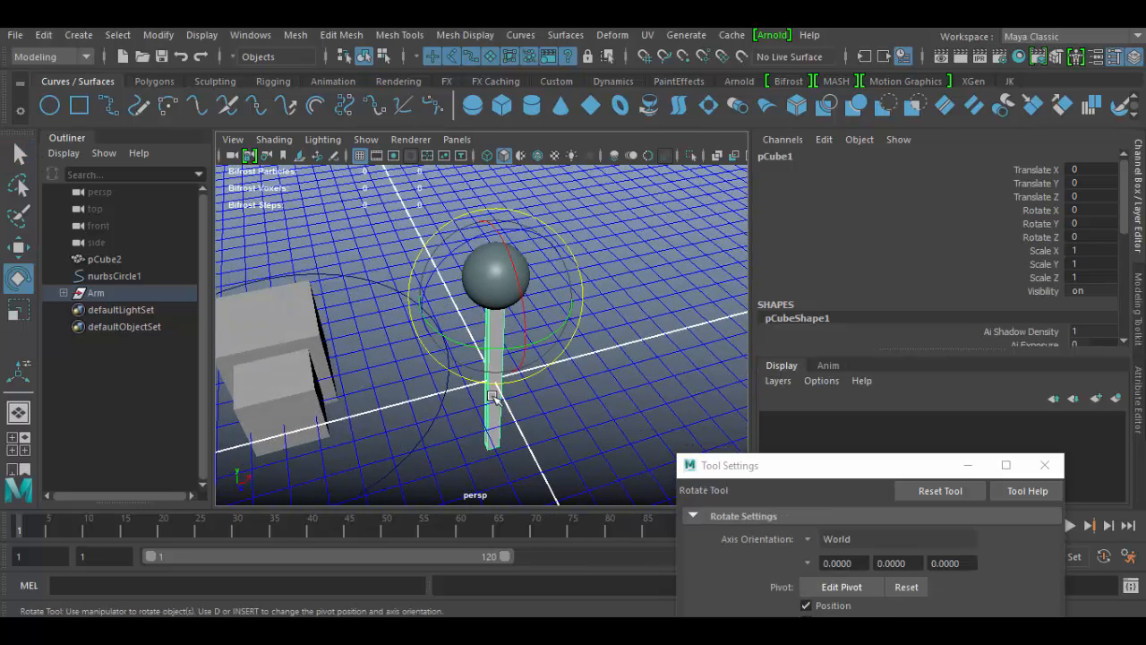
{"action": "key", "text": "Up"}
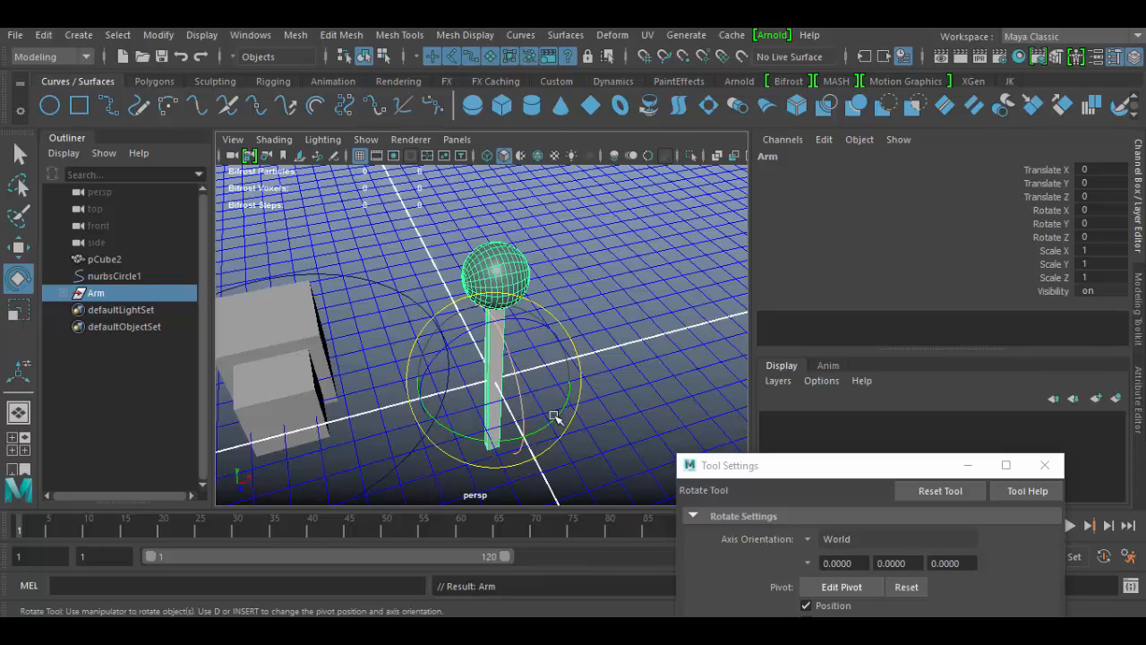
{"action": "left_click_drag", "start_coordinate": [457, 408], "coordinate": [534, 386], "text": "alt"}
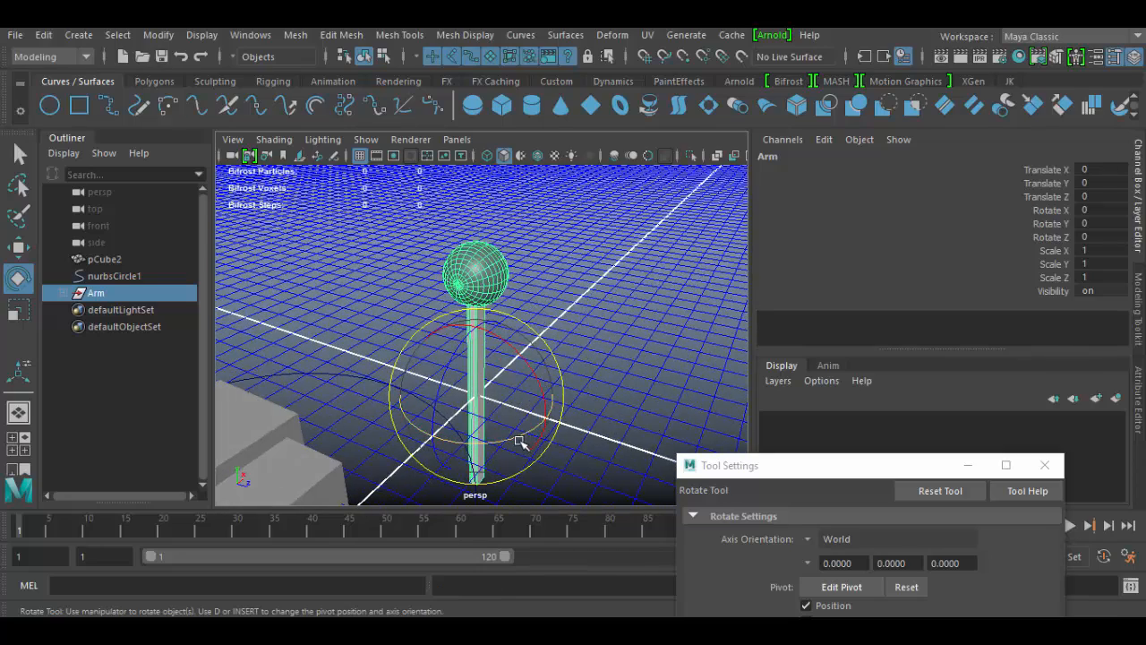
{"action": "left_click_drag", "start_coordinate": [516, 439], "coordinate": [617, 402]}
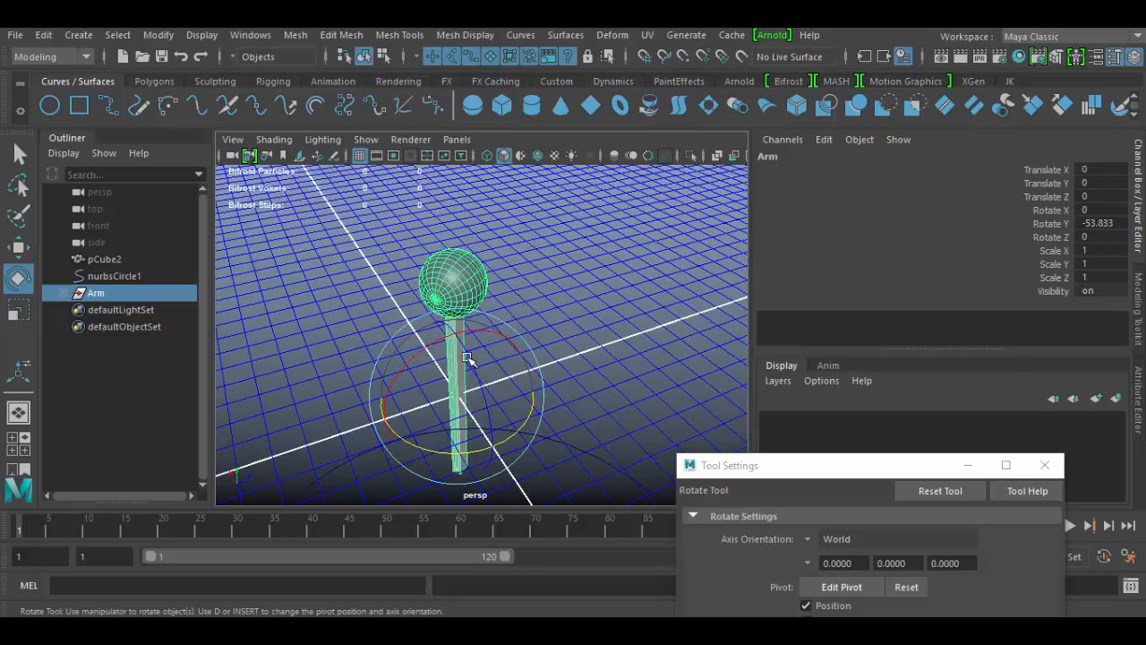
Select only the post within the Arm group for rotating and move the Tool Settings window so all rotate options show
{"action": "key", "text": "w"}
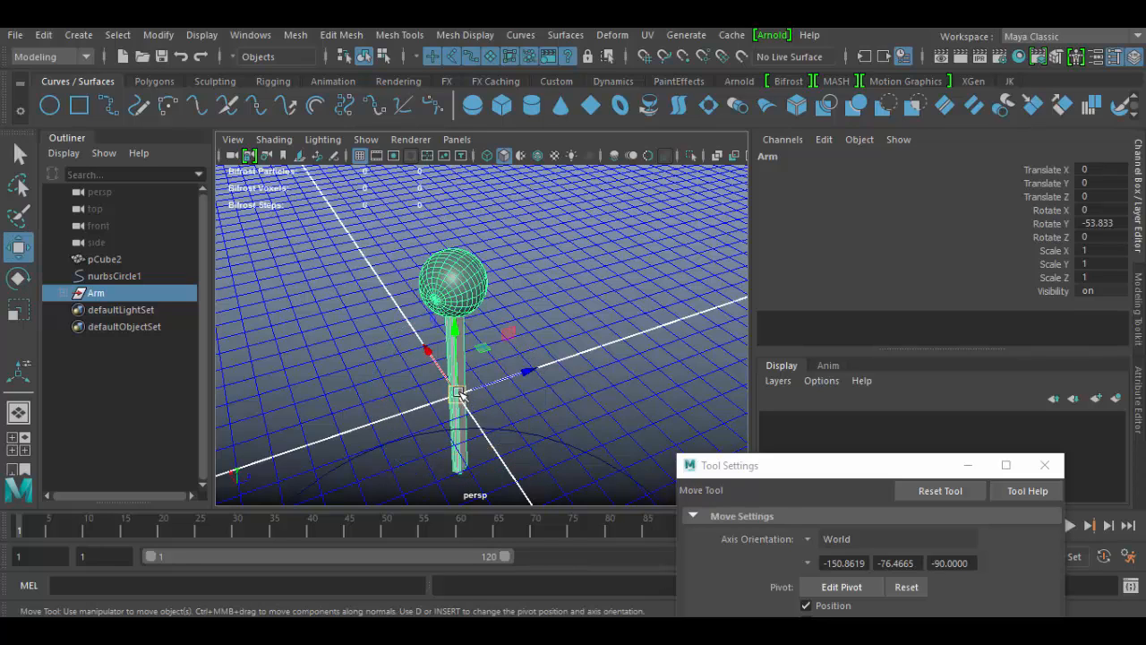
{"action": "left_click", "coordinate": [459, 445]}
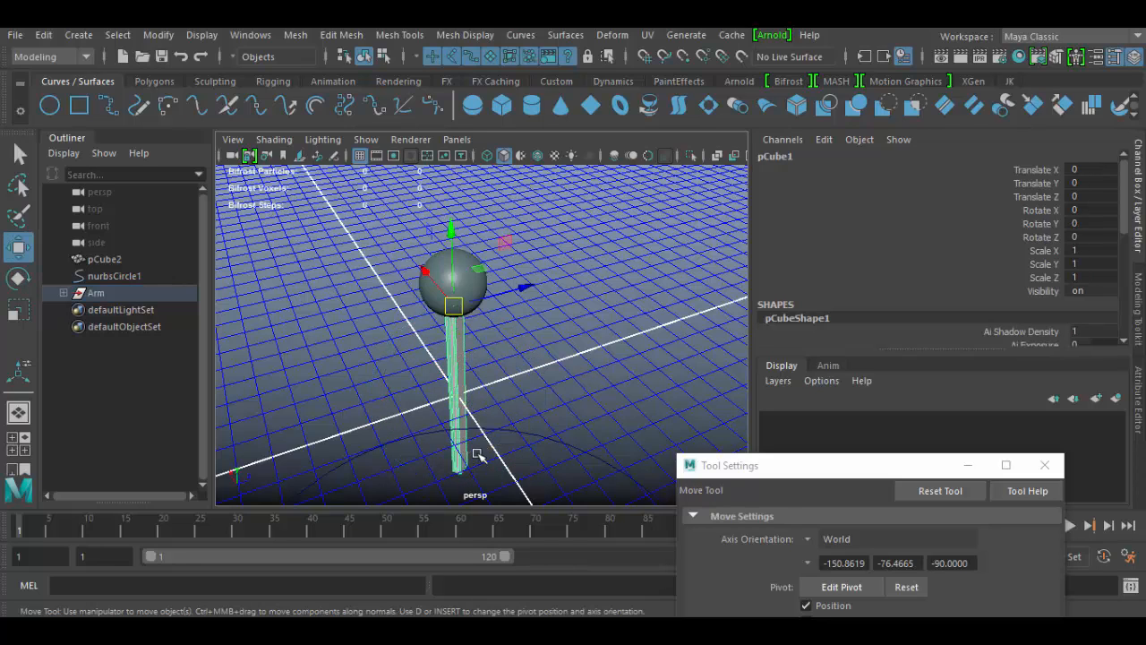
{"action": "key", "text": "e"}
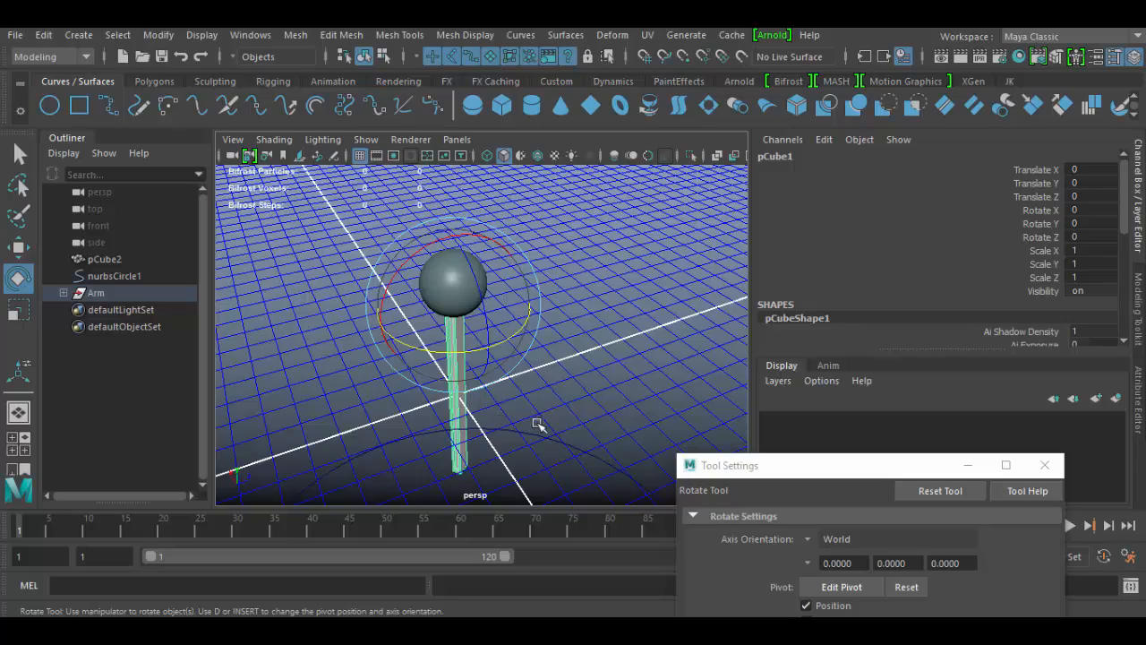
{"action": "left_click_drag", "start_coordinate": [537, 425], "coordinate": [517, 472], "text": "alt"}
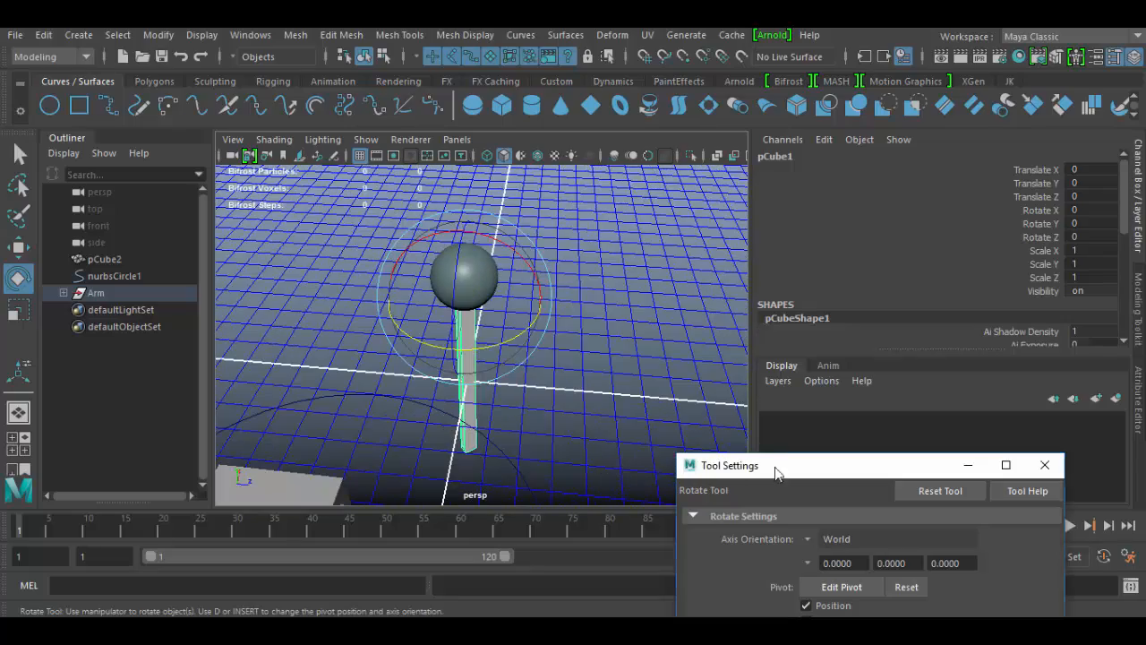
{"action": "left_click_drag", "start_coordinate": [775, 472], "coordinate": [822, 140]}
Set the Rotate tool's axis orientation to Object, try rotating the post about its Z axis and undo that rotation
{"action": "left_click_drag", "start_coordinate": [558, 456], "coordinate": [432, 313], "text": "alt"}
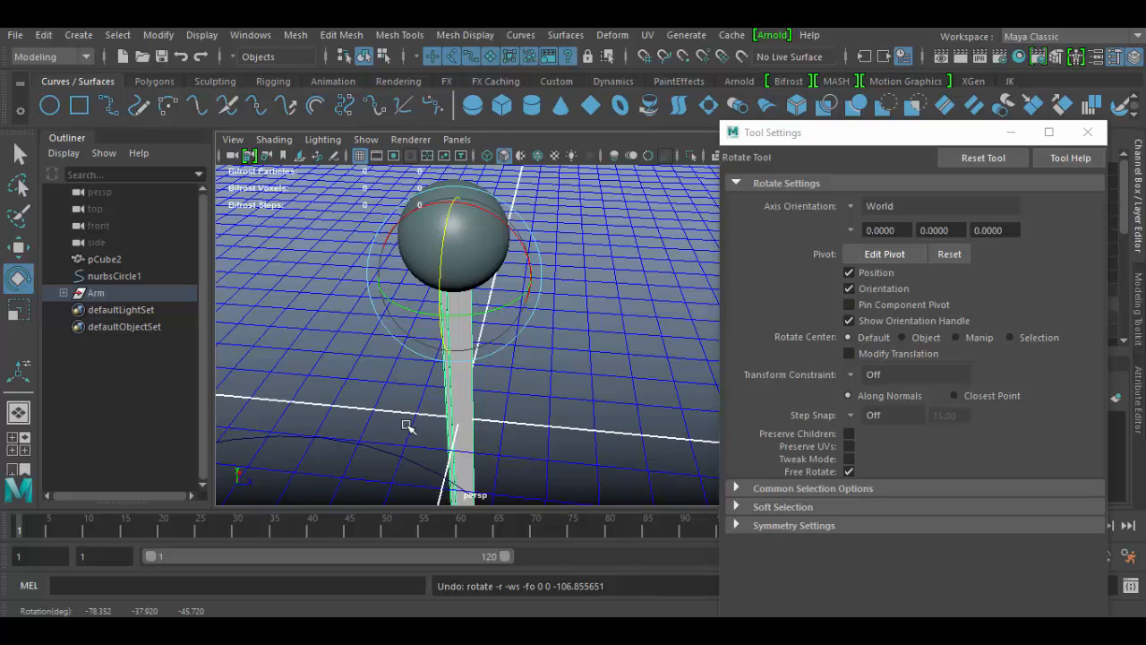
{"action": "left_click_drag", "start_coordinate": [407, 427], "coordinate": [463, 337], "text": "alt"}
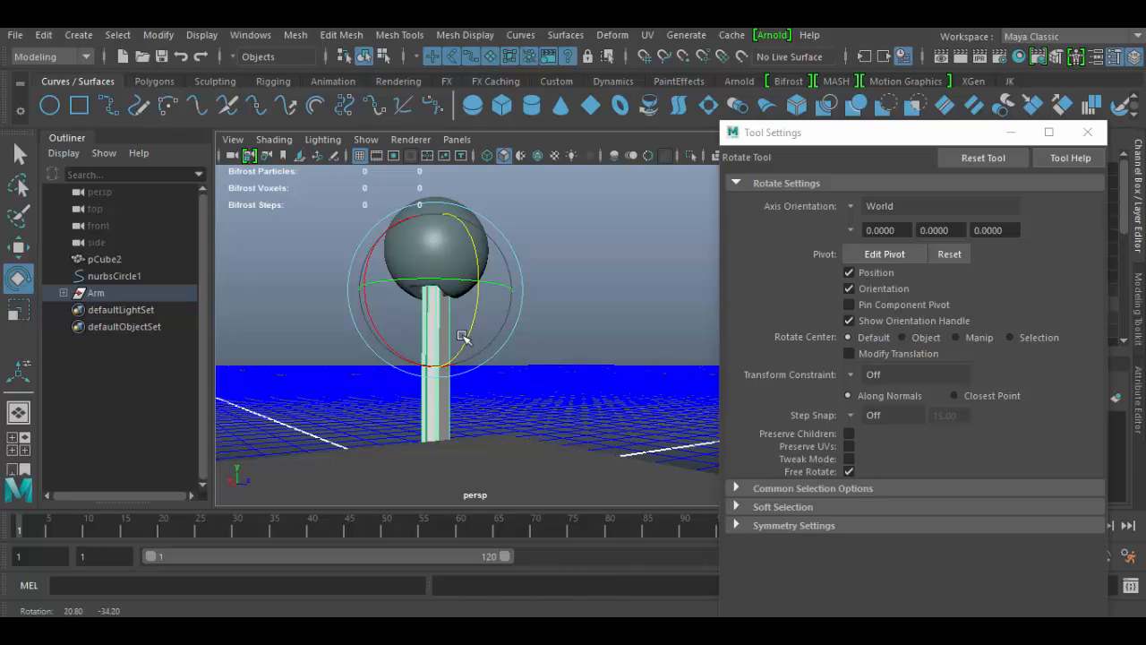
{"action": "left_click", "coordinate": [861, 207]}
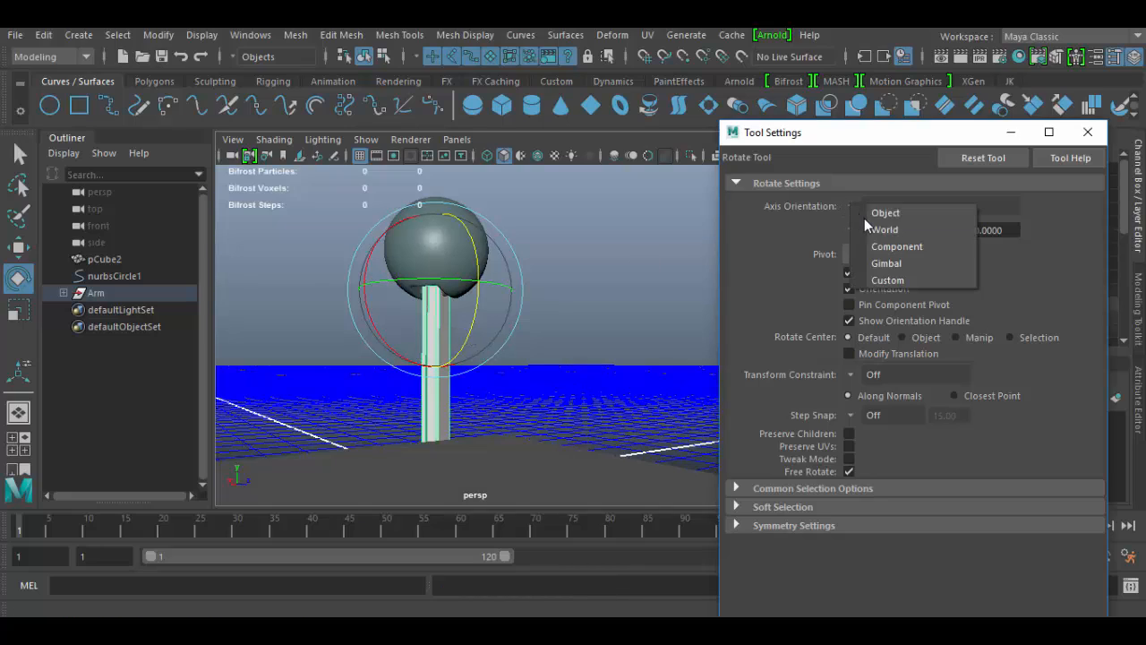
{"action": "left_click", "coordinate": [868, 215]}
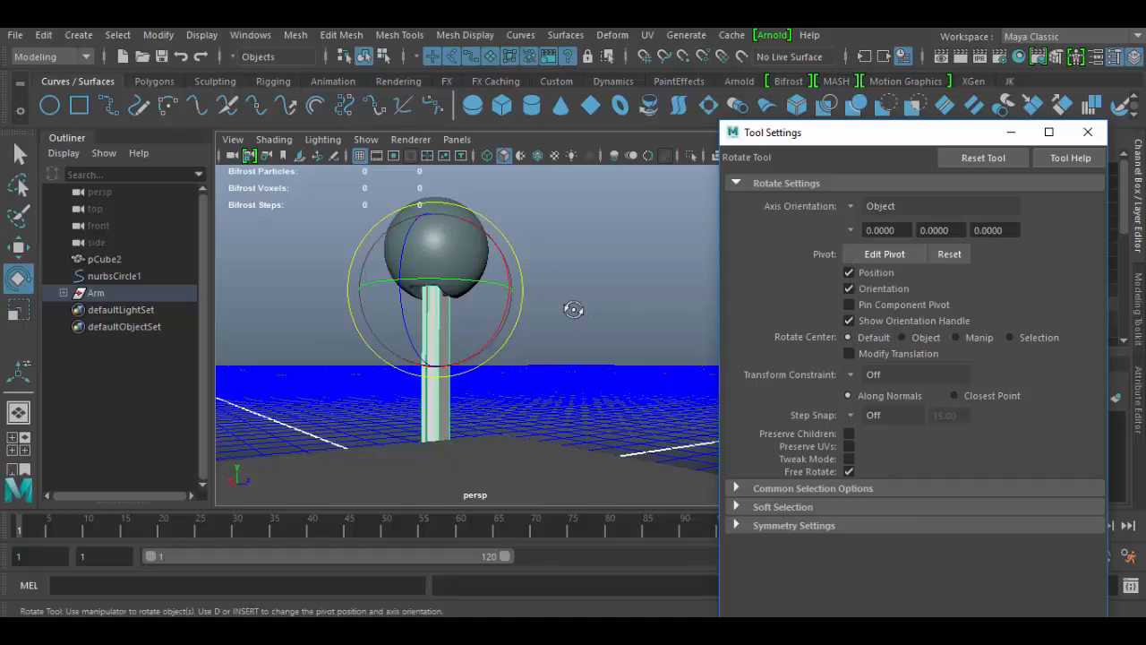
{"action": "left_click_drag", "start_coordinate": [567, 310], "coordinate": [465, 287], "text": "alt"}
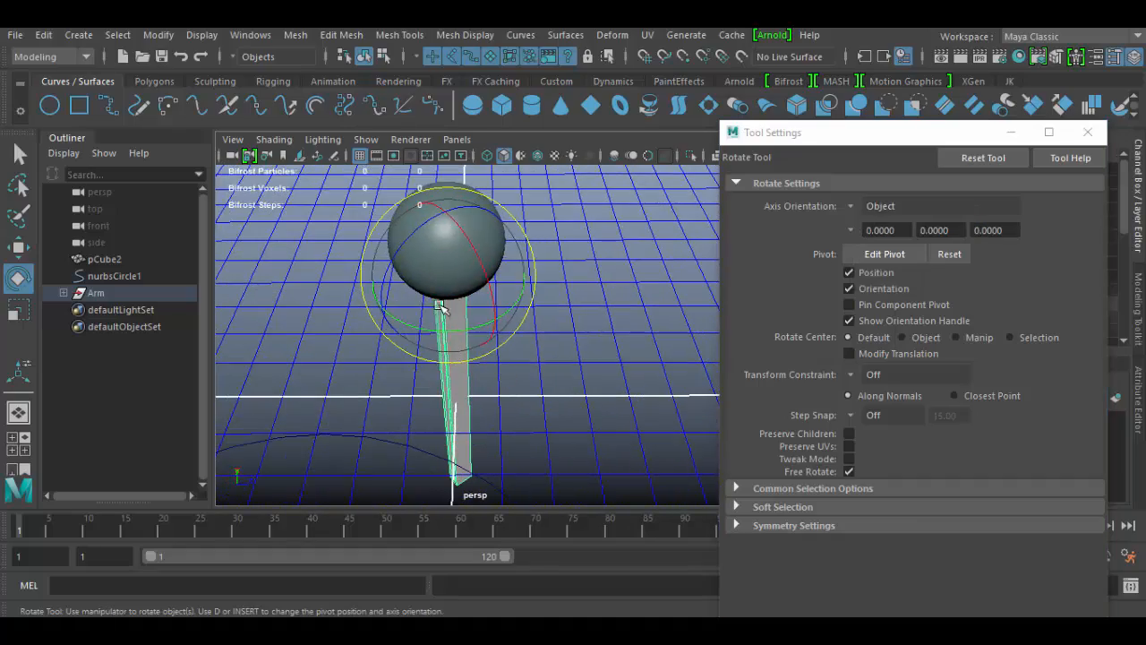
{"action": "left_click_drag", "start_coordinate": [391, 269], "coordinate": [439, 333]}
{"action": "key", "text": "ctrl+z"}
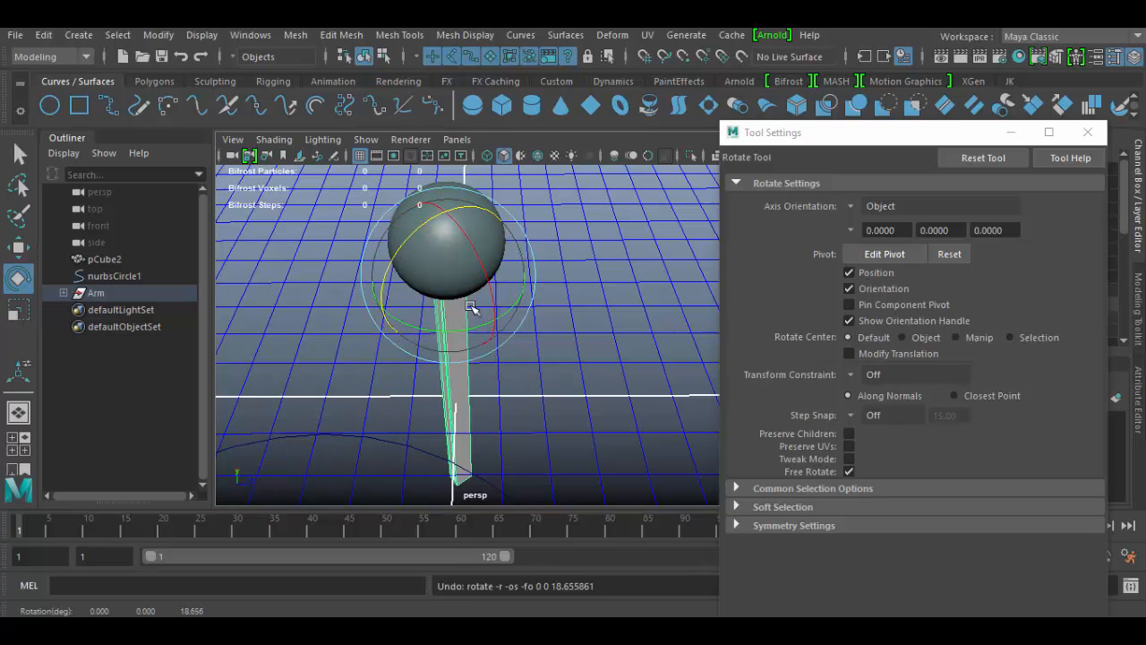
Switch the Rotate tool's axis orientation from Object through Component and Custom to Gimbal to compare the manipulator on the post
{"action": "left_click_drag", "start_coordinate": [582, 367], "coordinate": [641, 299], "text": "alt"}
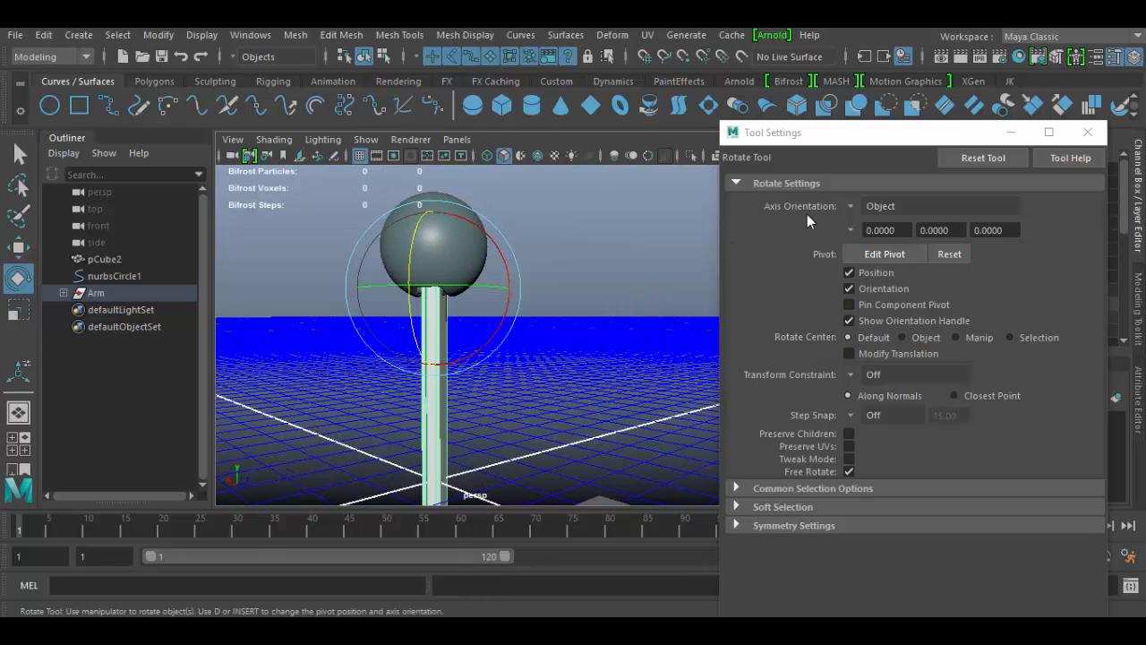
{"action": "left_click", "coordinate": [852, 207]}
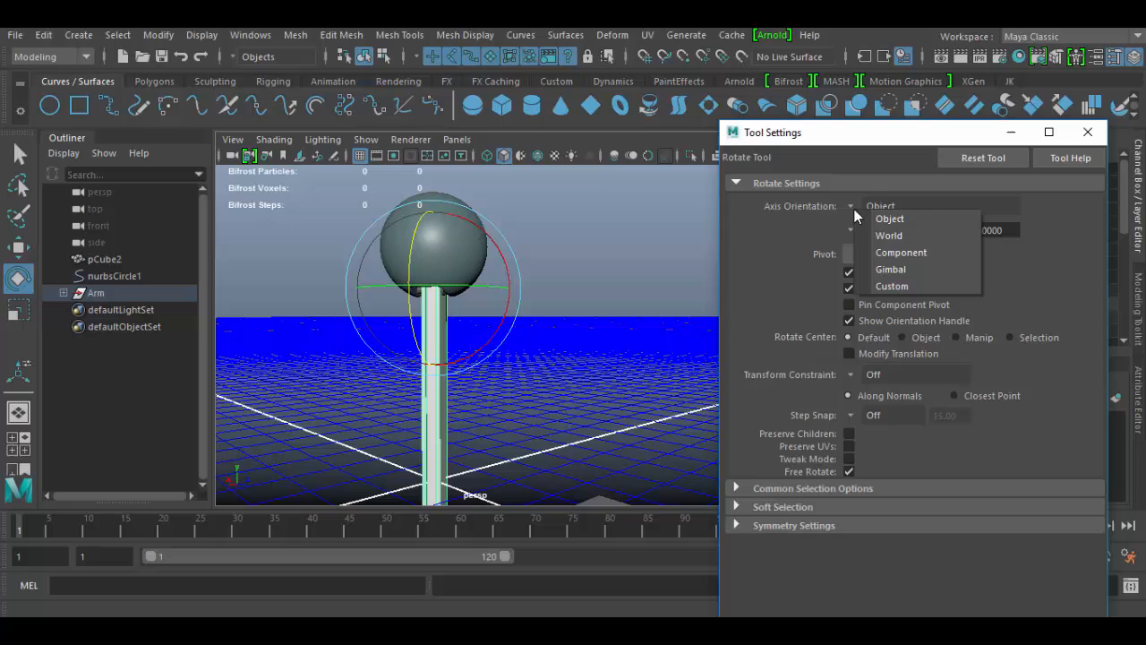
{"action": "left_click", "coordinate": [898, 253]}
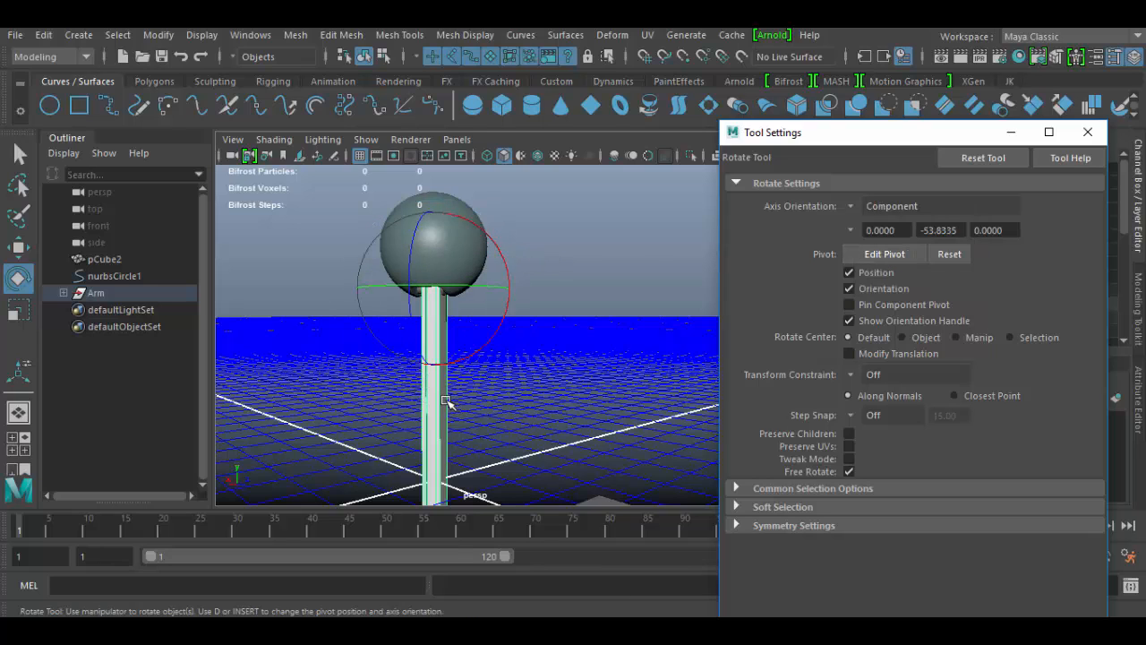
{"action": "left_click", "coordinate": [853, 206]}
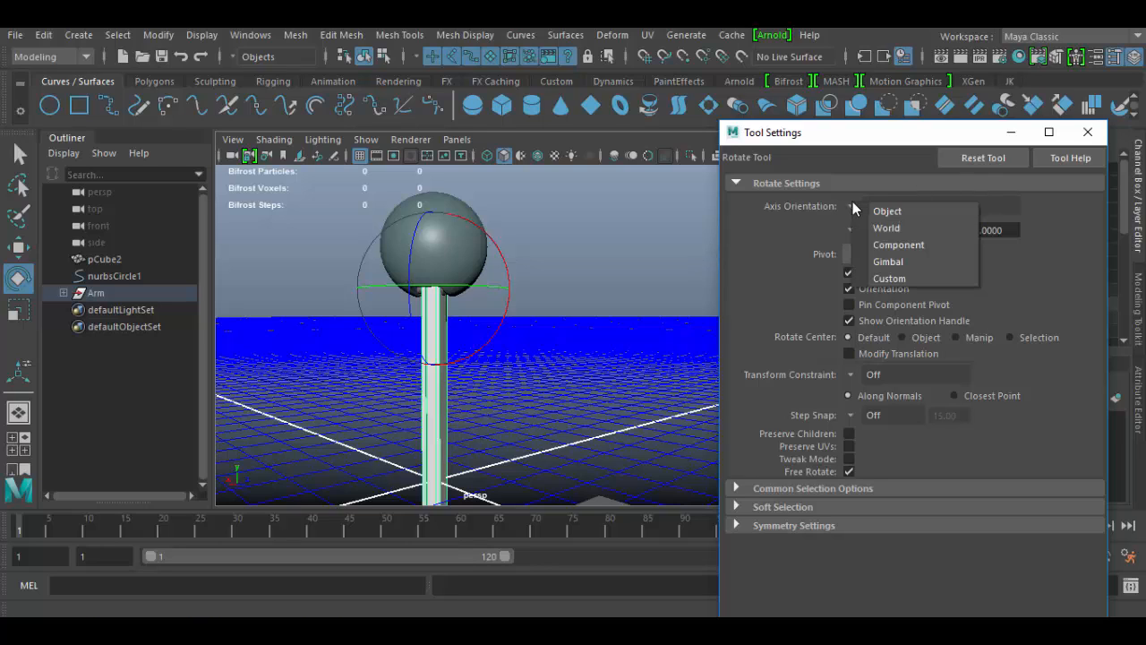
{"action": "left_click", "coordinate": [889, 278]}
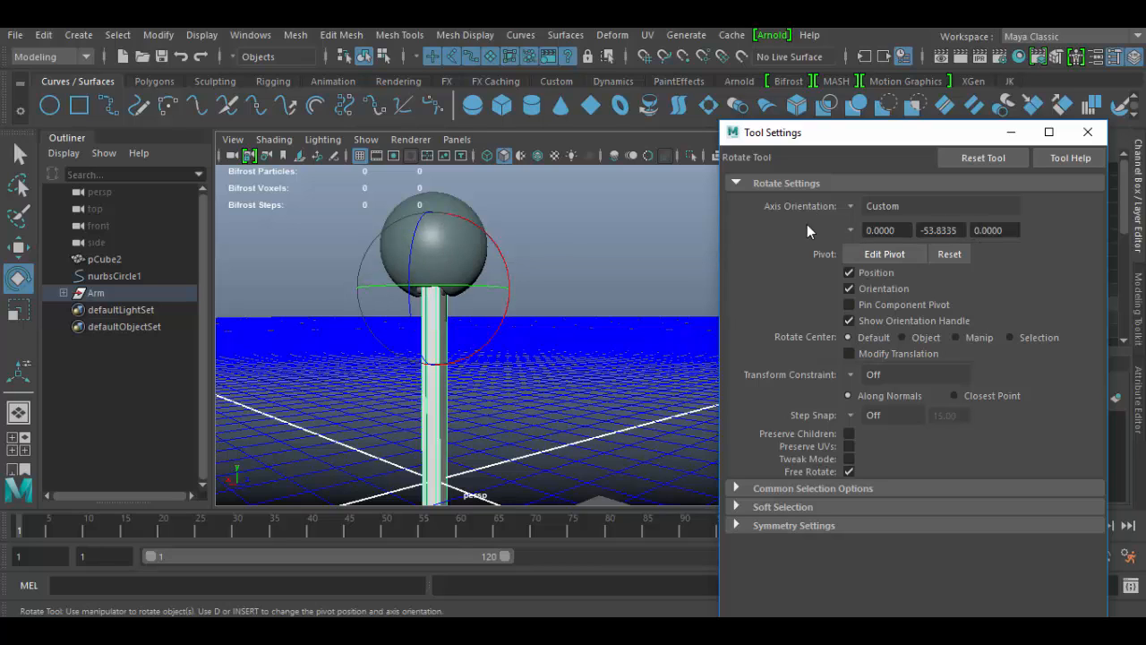
{"action": "left_click", "coordinate": [851, 206]}
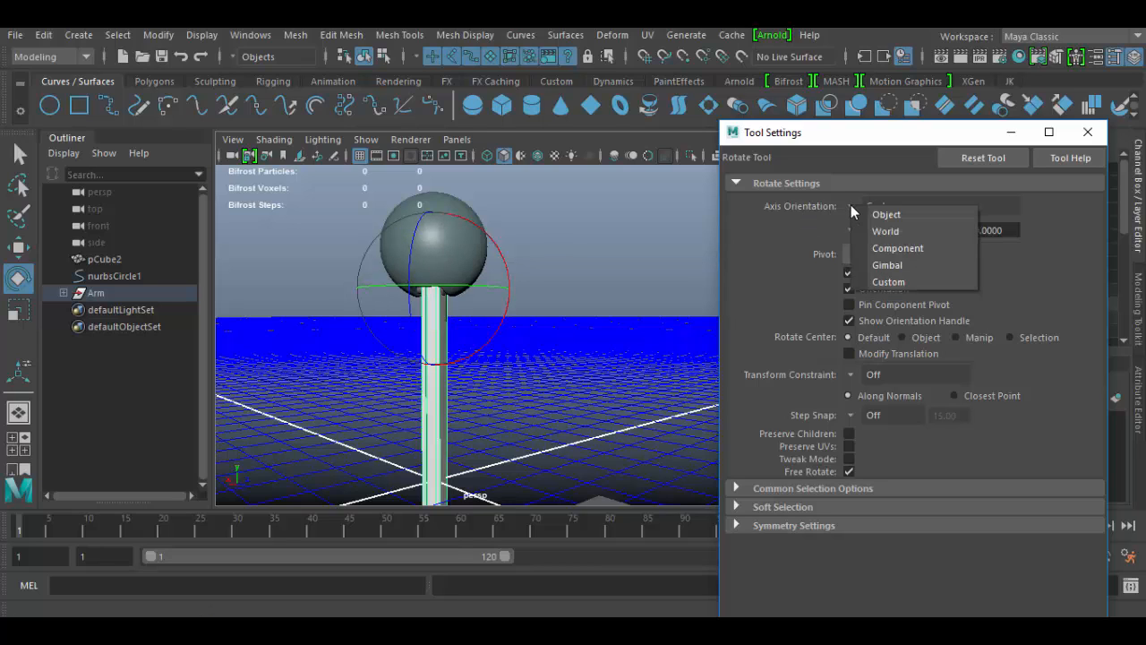
{"action": "left_click", "coordinate": [882, 264]}
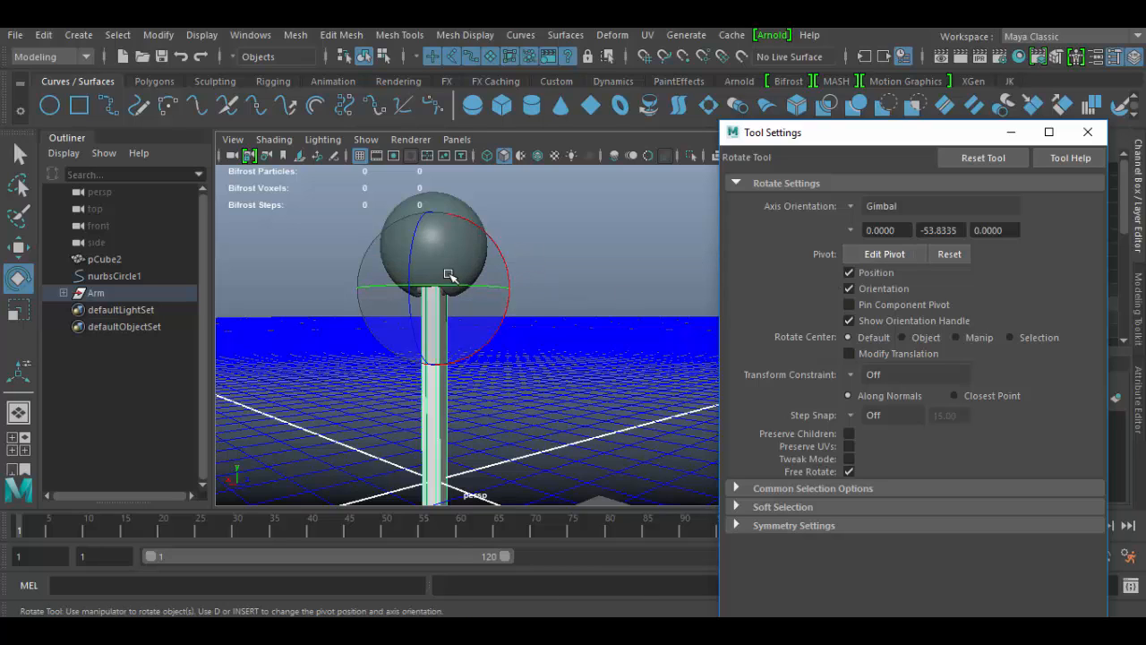
Set the axis orientation back to Object and try rotating the post freely on several axes at once
{"action": "left_click", "coordinate": [851, 206]}
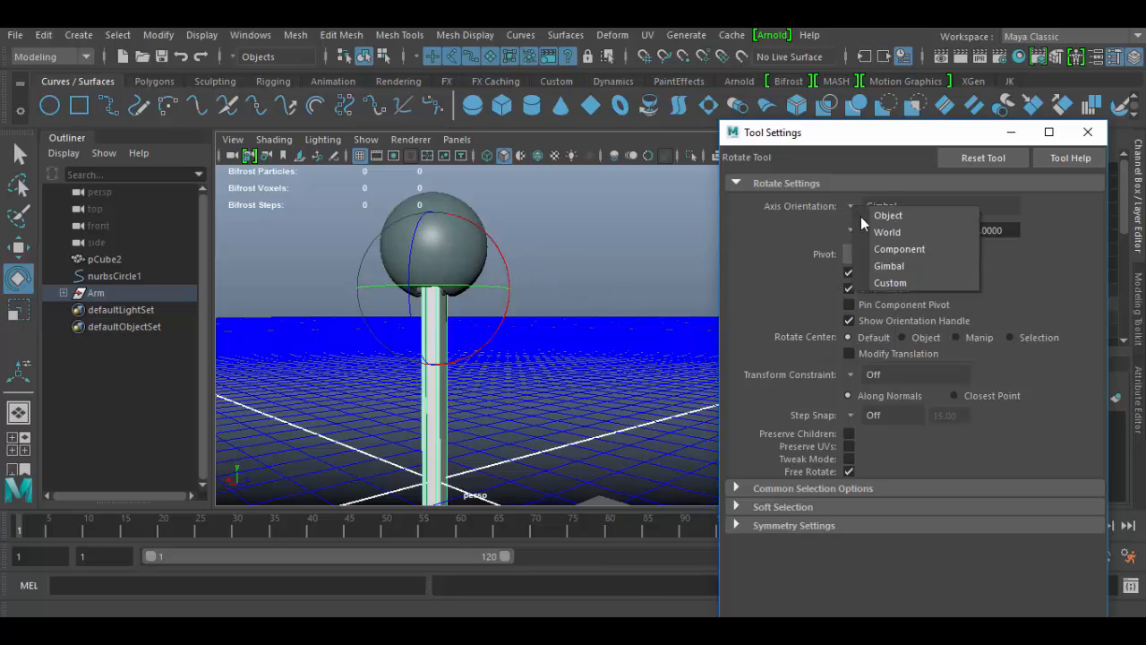
{"action": "left_click", "coordinate": [868, 220]}
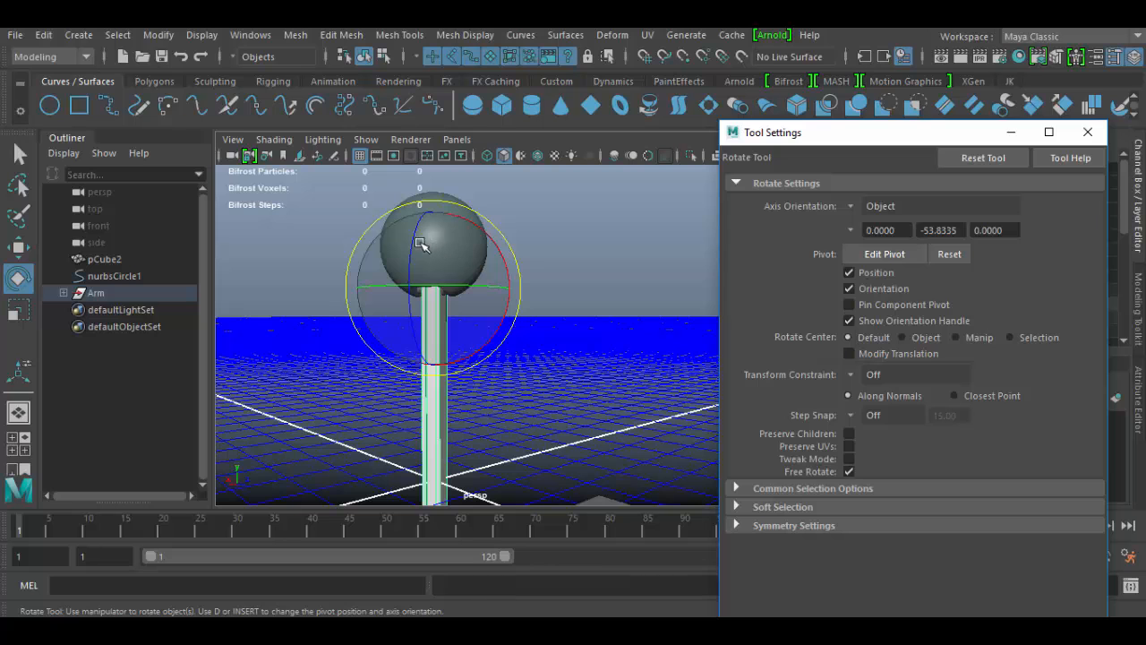
{"action": "left_click_drag", "start_coordinate": [414, 248], "coordinate": [439, 360]}
Uncover the post's channel values and reset its Rotate X, Y and Z to 0 after the free rotation
{"action": "left_click_drag", "start_coordinate": [848, 134], "coordinate": [689, 364]}
{"action": "left_click_drag", "start_coordinate": [1088, 210], "coordinate": [1105, 236]}
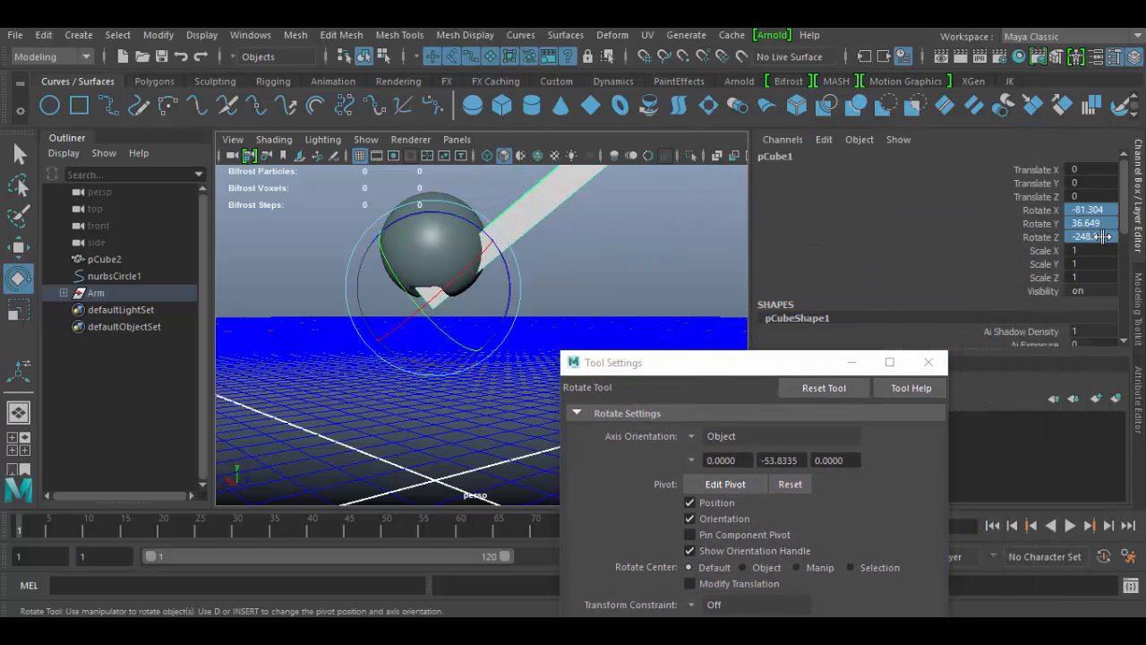
{"action": "type", "text": "0"}
{"action": "key", "text": "Return"}
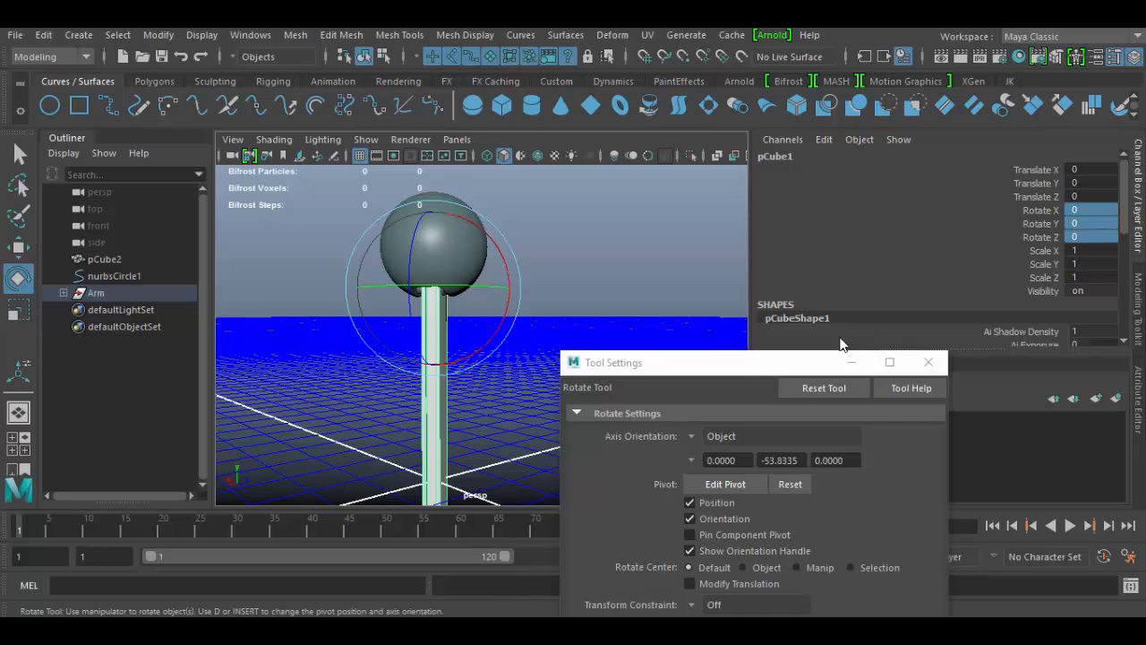
Bring the rotate options back fully into view and set the axis orientation to Gimbal
{"action": "left_click_drag", "start_coordinate": [747, 369], "coordinate": [915, 134]}
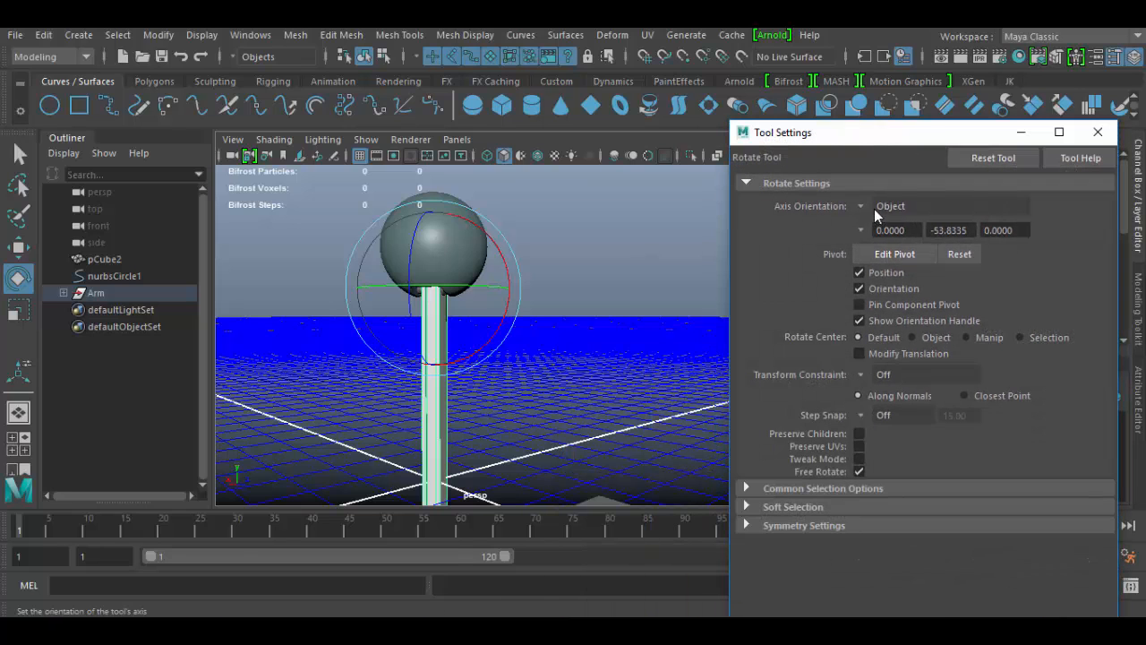
{"action": "left_click", "coordinate": [863, 206]}
{"action": "left_click", "coordinate": [886, 266]}
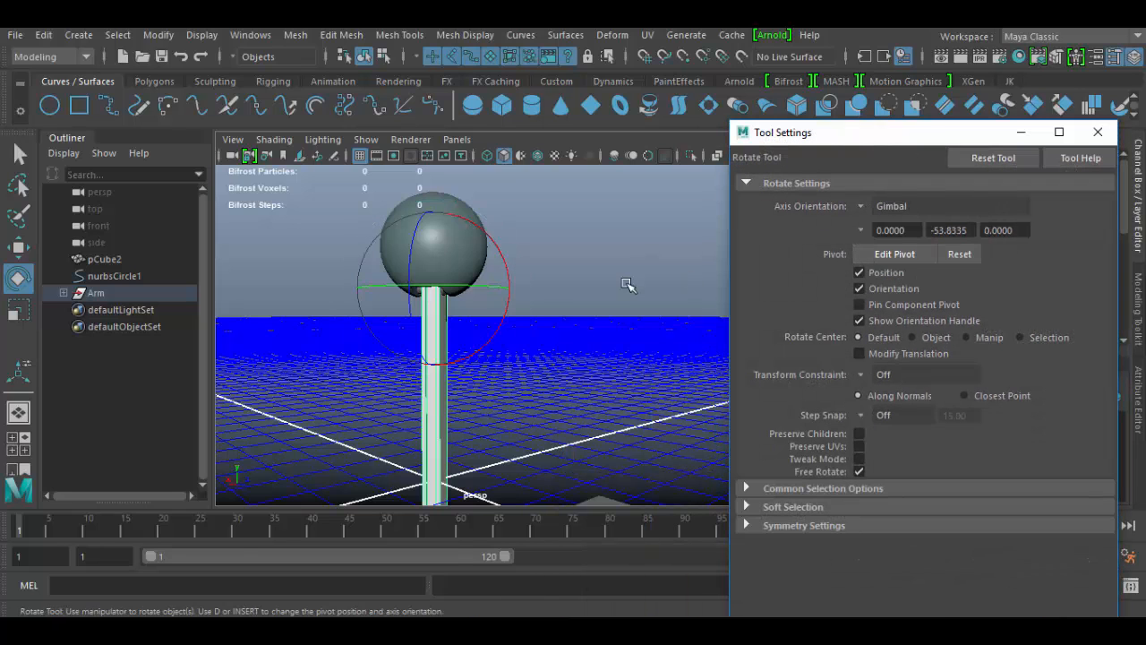
Try the gimbal rings on the post one by one, rotating it about 3.4 degrees in X, -4.5 in Y and 18.8 in Z
{"action": "left_click", "coordinate": [459, 259]}
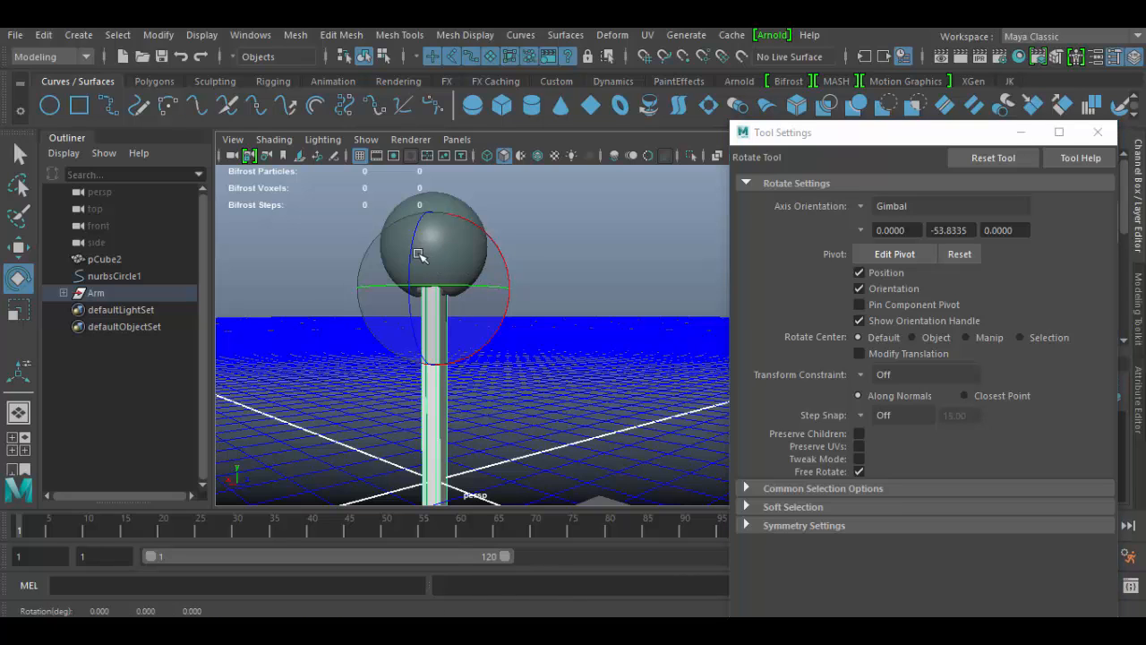
{"action": "mouse_move", "coordinate": [418, 256]}
{"action": "left_mouse_down"}
{"action": "mouse_move", "coordinate": [405, 215]}
{"action": "mouse_move", "coordinate": [411, 273]}
{"action": "left_mouse_up"}
{"action": "left_click_drag", "start_coordinate": [483, 302], "coordinate": [456, 304]}
{"action": "mouse_move", "coordinate": [496, 251]}
{"action": "left_mouse_down"}
{"action": "mouse_move", "coordinate": [477, 230]}
{"action": "mouse_move", "coordinate": [493, 258]}
{"action": "left_mouse_up"}
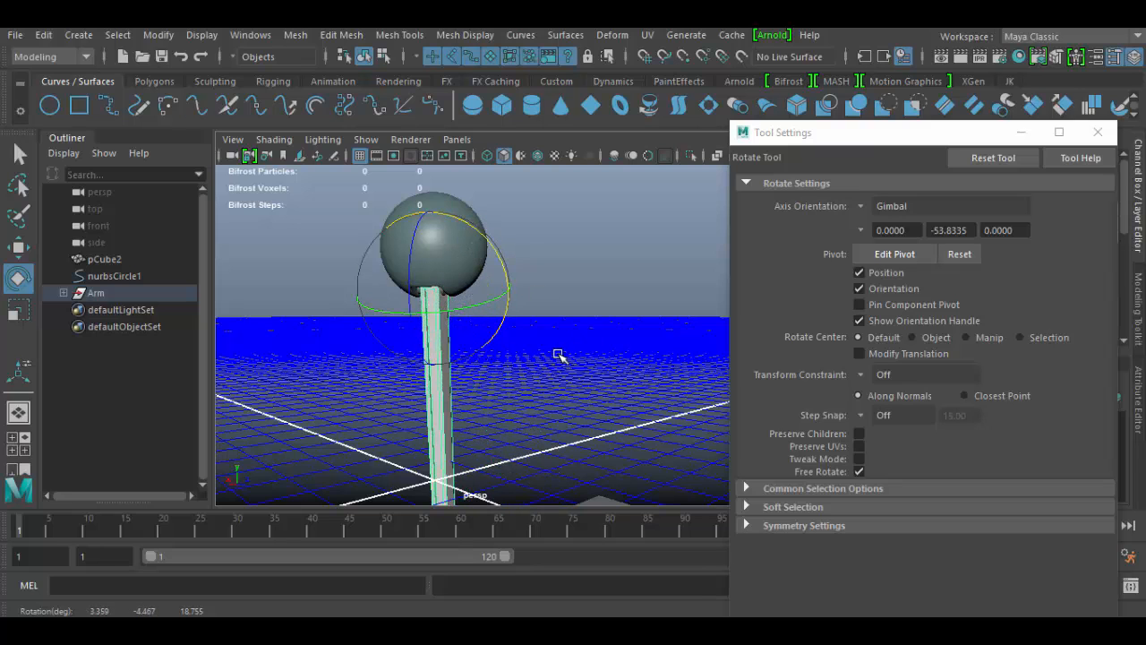
{"action": "left_click_drag", "start_coordinate": [559, 355], "coordinate": [385, 354], "text": "alt"}
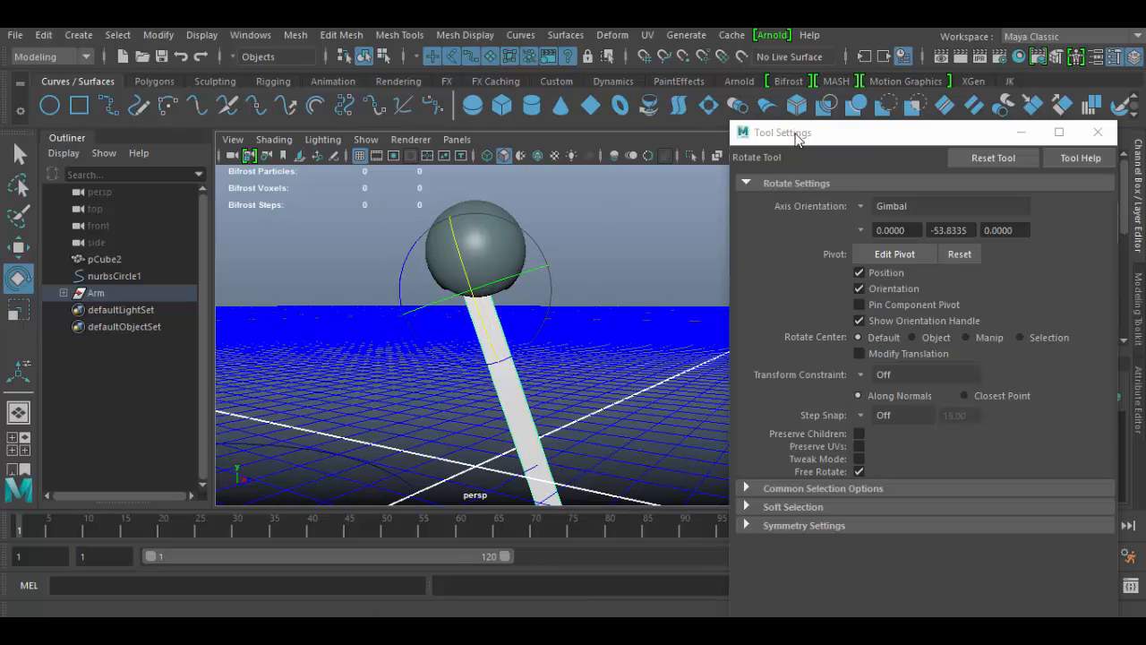
Uncover the channel values and return the post's Rotate X, Y and Z to 0 after the gimbal test
{"action": "left_click_drag", "start_coordinate": [795, 136], "coordinate": [743, 457]}
{"action": "left_click_drag", "start_coordinate": [1106, 212], "coordinate": [1103, 225]}
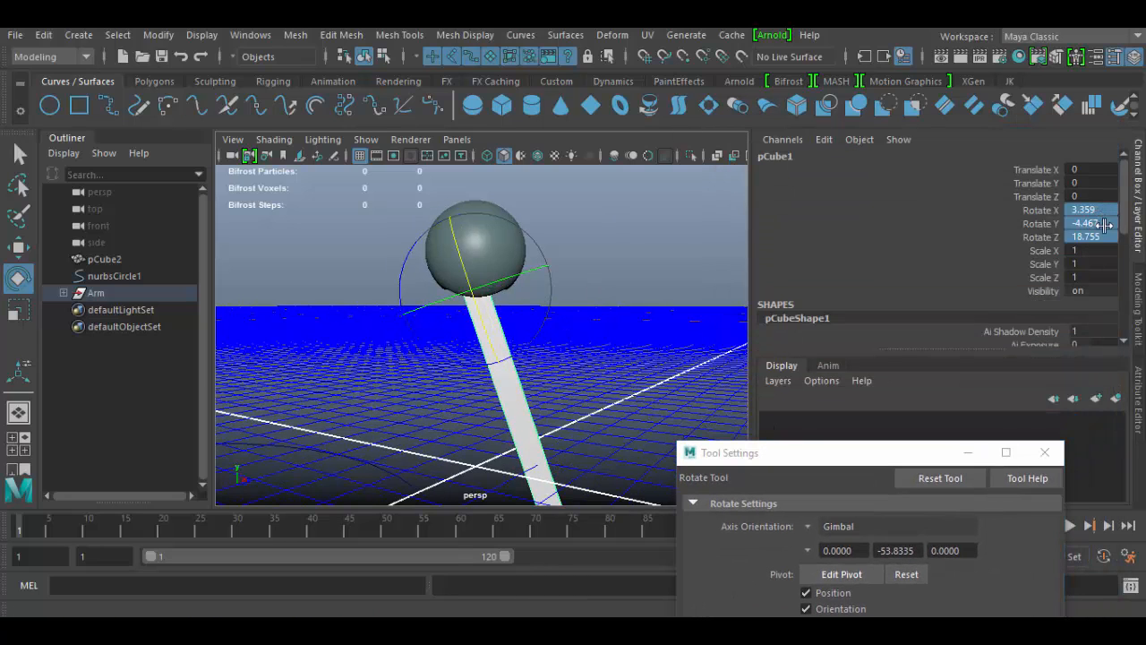
{"action": "double_click", "coordinate": [1105, 238]}
{"action": "type", "text": "0"}
{"action": "key", "text": "Return"}
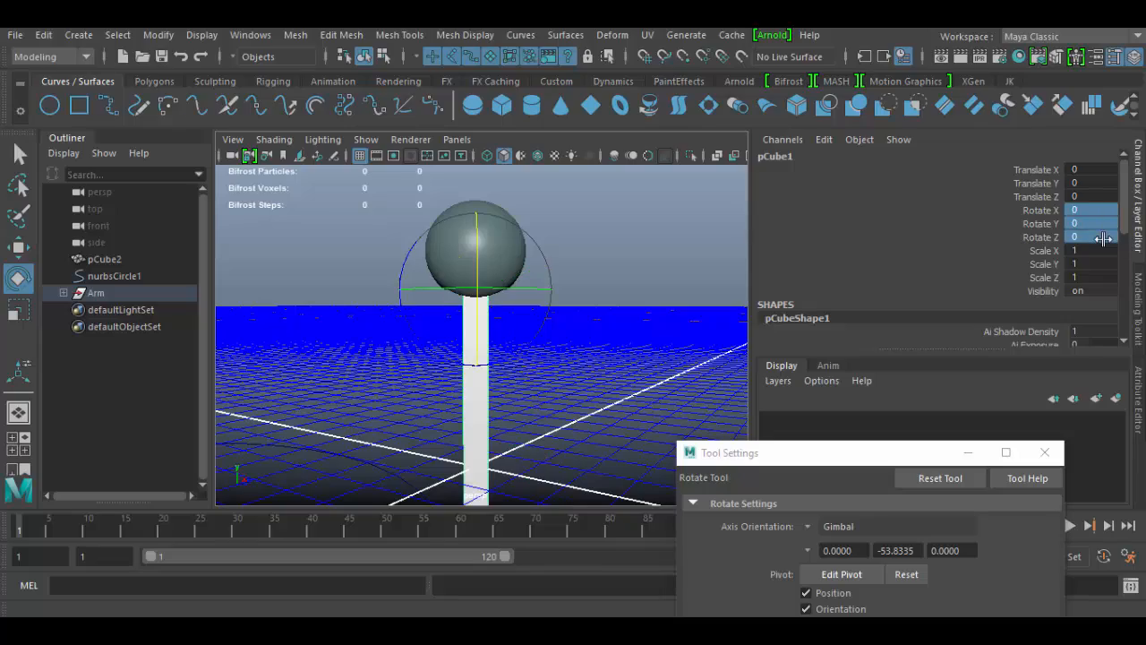
Move the stepped block pCube2 onto the post to Translate Z about -1.12, using grid snapping to centre it at Translate X 0
{"action": "left_click_drag", "start_coordinate": [419, 367], "coordinate": [439, 337], "text": "alt"}
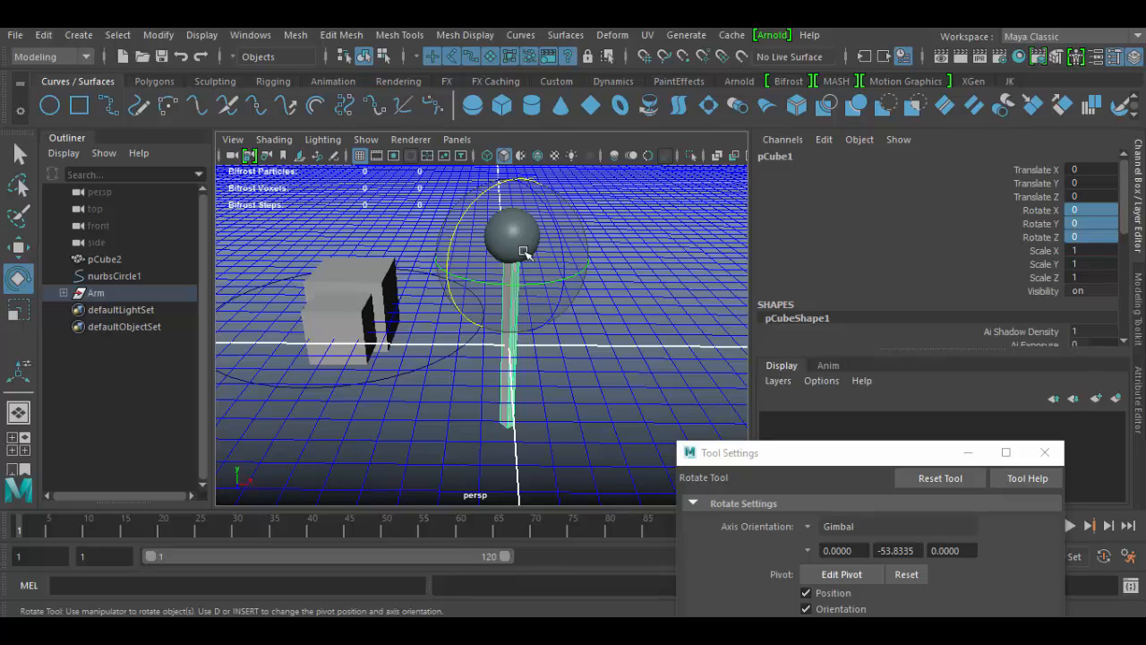
{"action": "left_click", "coordinate": [343, 290]}
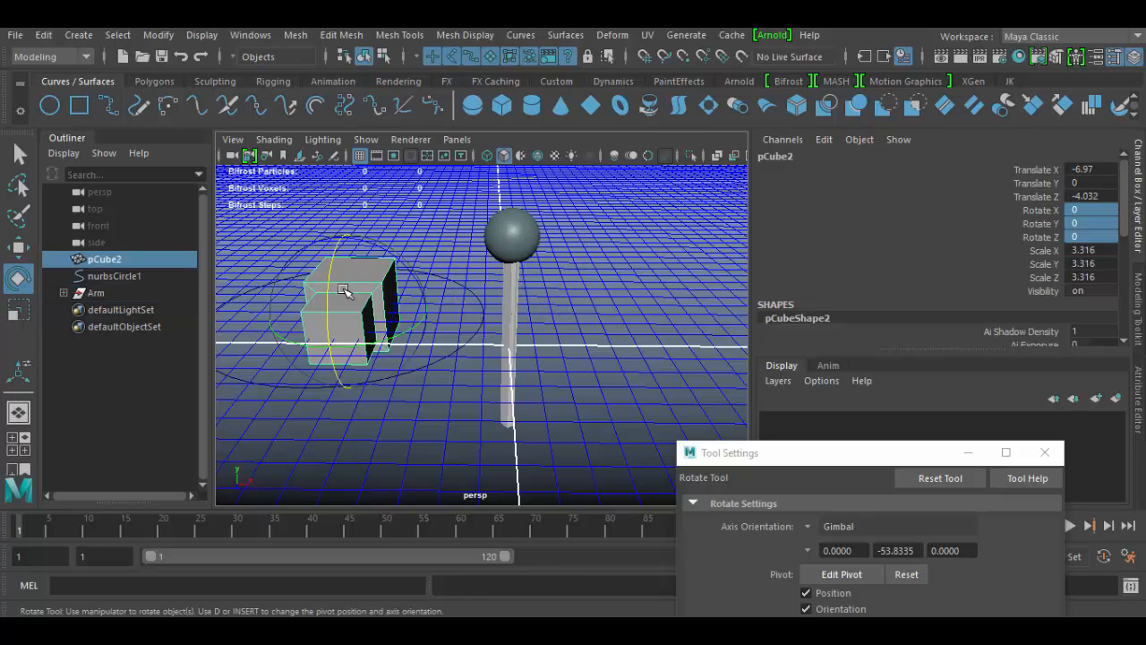
{"action": "left_click_drag", "start_coordinate": [472, 362], "coordinate": [325, 418], "text": "alt"}
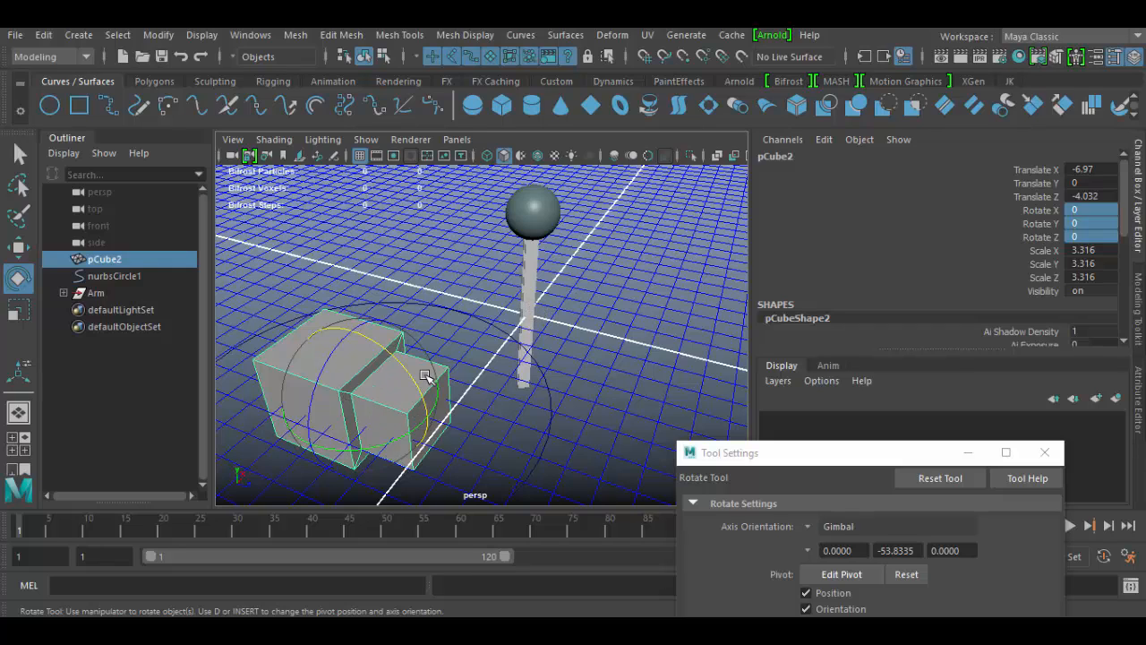
{"action": "key", "text": "w"}
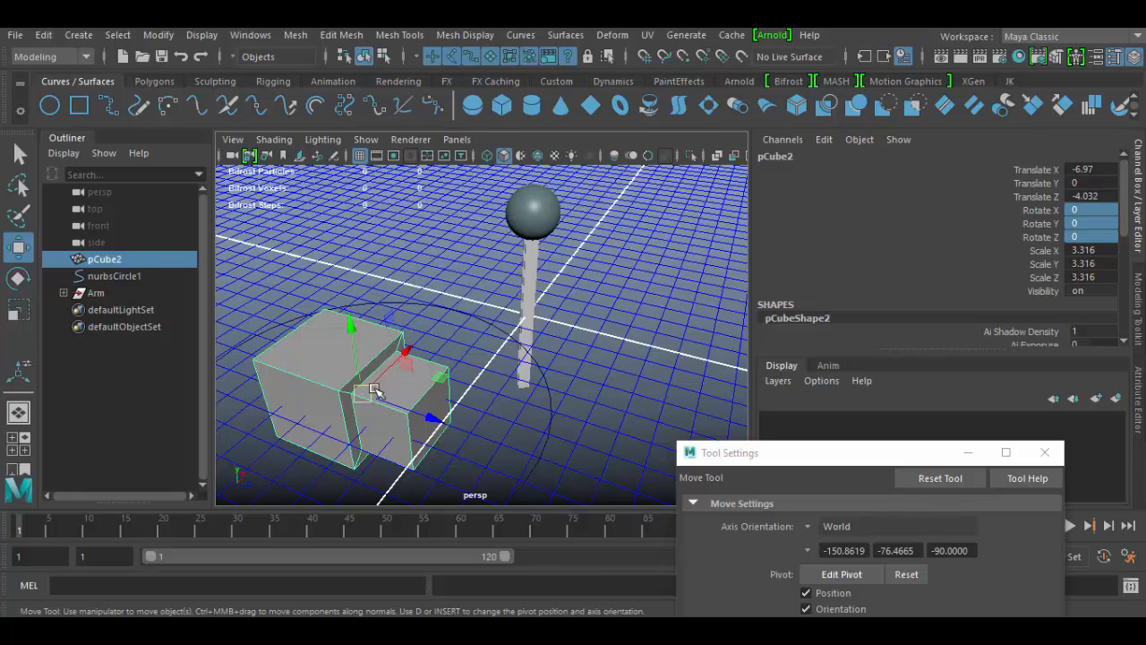
{"action": "left_click_drag", "start_coordinate": [374, 392], "coordinate": [598, 347]}
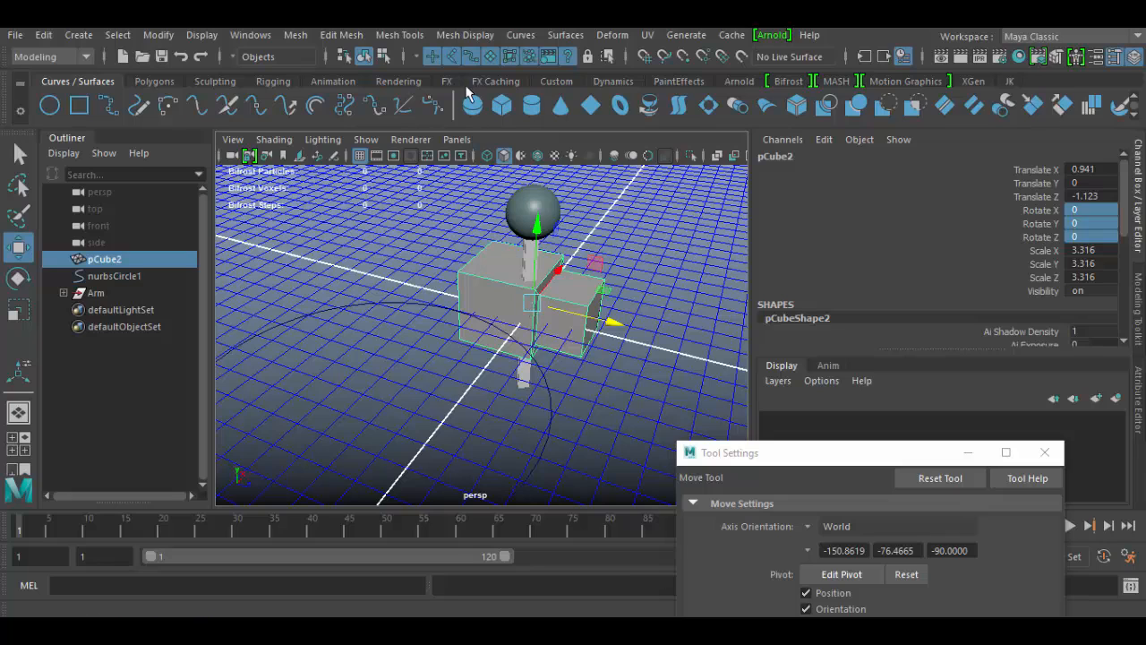
{"action": "left_click", "coordinate": [646, 56]}
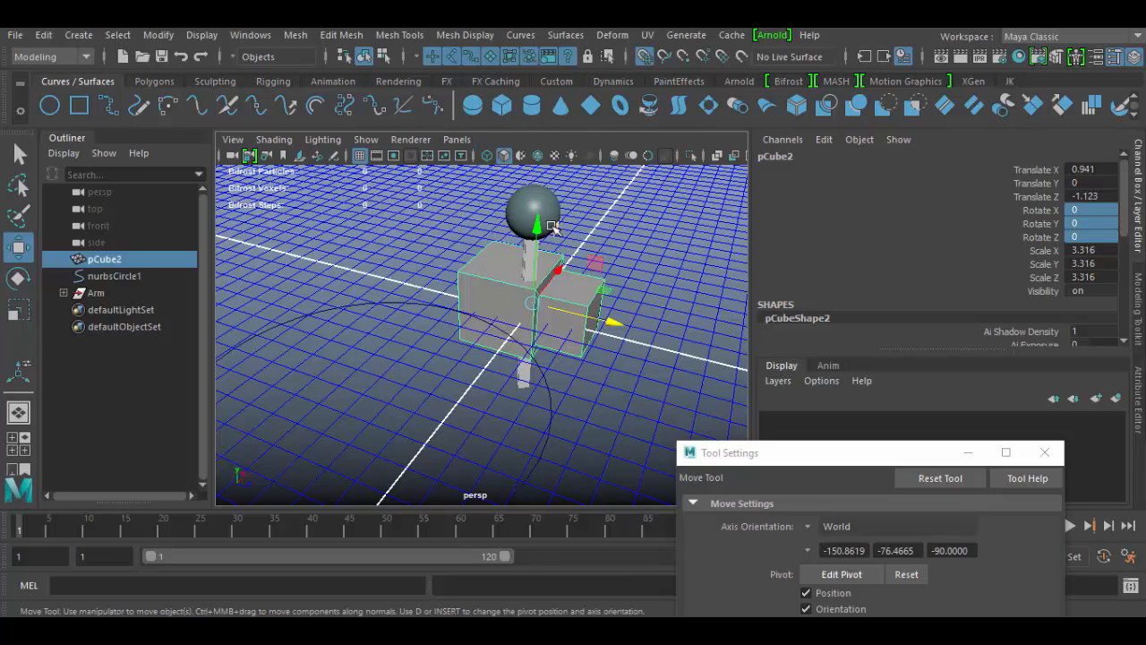
{"action": "left_click_drag", "start_coordinate": [541, 231], "coordinate": [589, 322]}
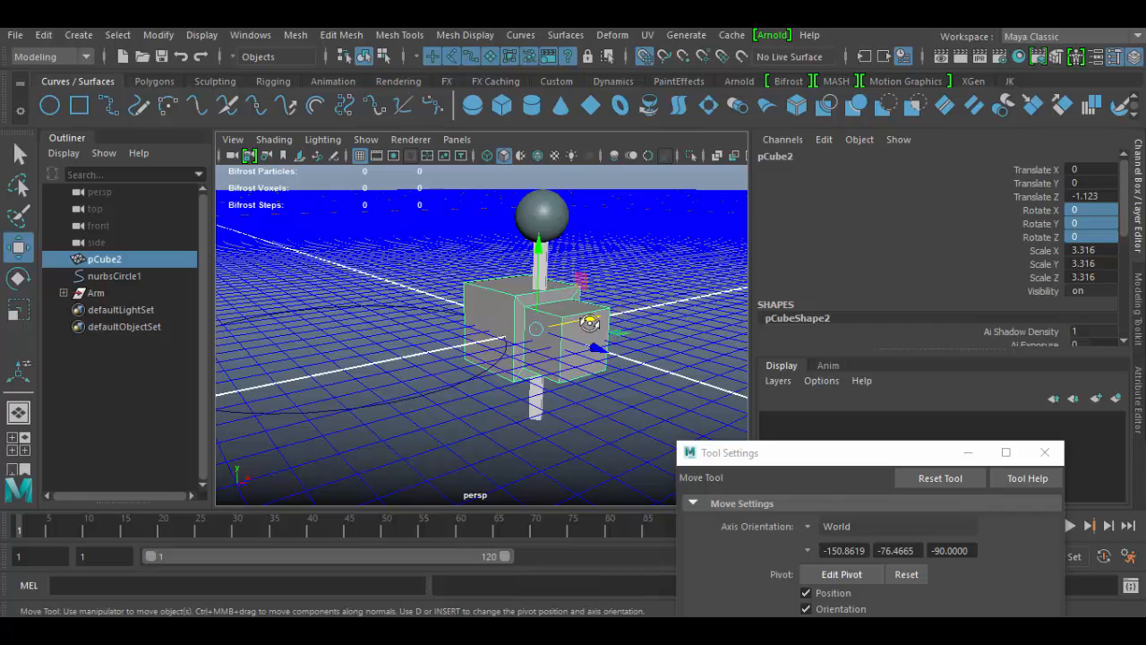
Examine the stepped block's centring on the post in the front orthographic view
{"action": "key", "text": "space"}
{"action": "scroll", "coordinate": [352, 418], "scroll_direction": "down", "scroll_amount": 7}
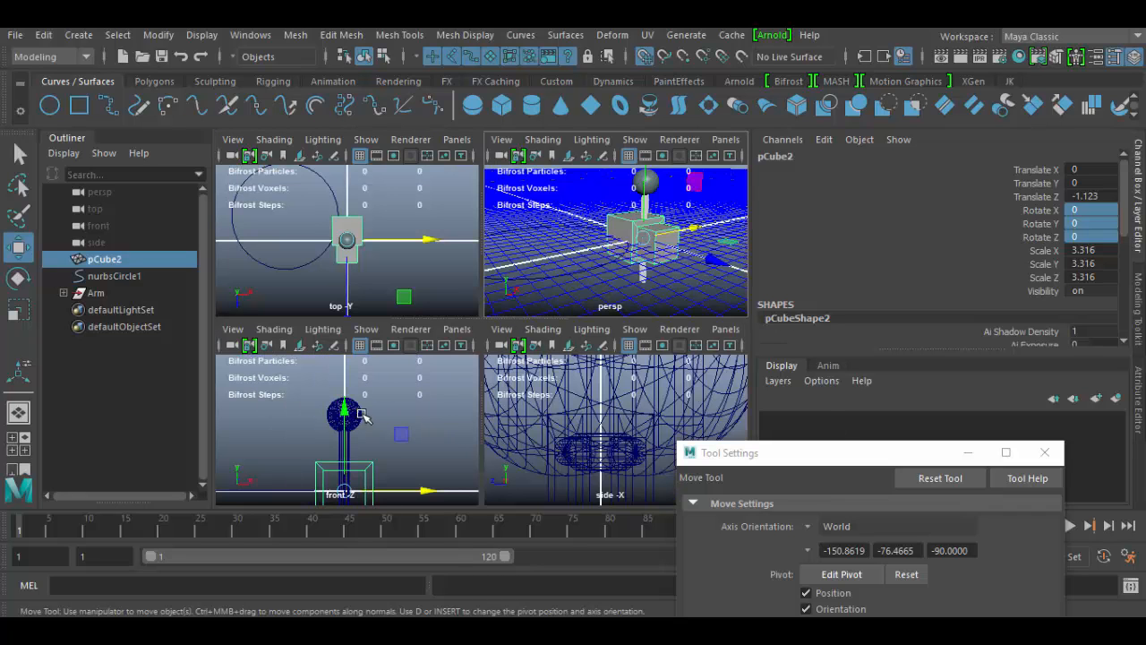
{"action": "key", "text": "space"}
{"action": "scroll", "coordinate": [529, 371], "scroll_direction": "down", "scroll_amount": 3}
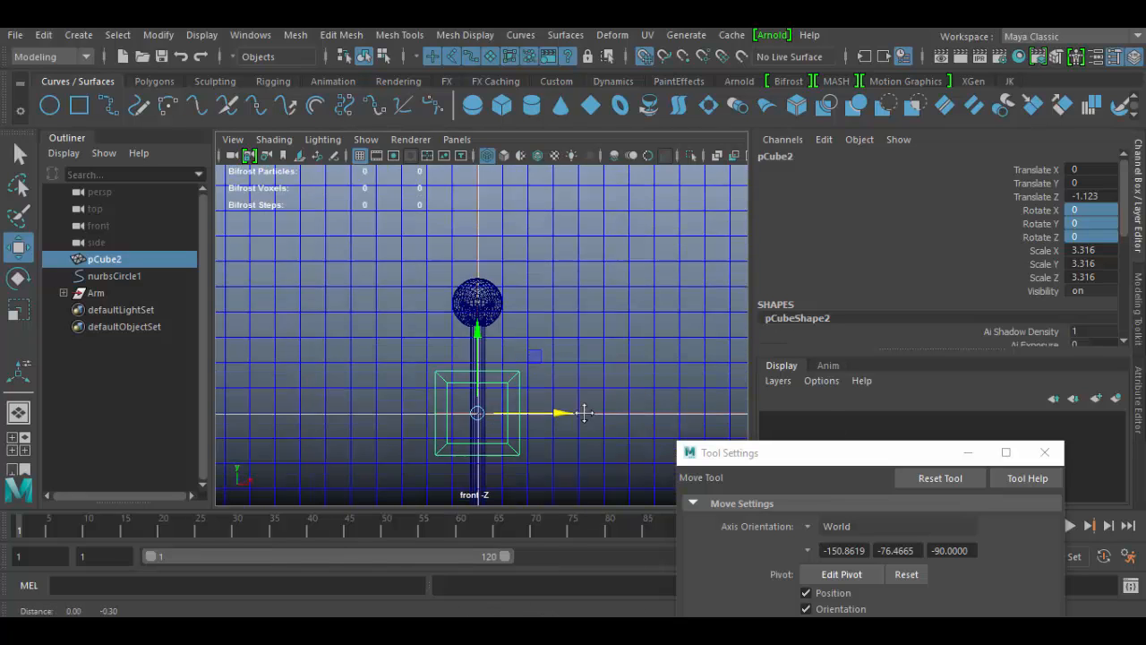
{"action": "scroll", "coordinate": [535, 363], "scroll_direction": "up", "scroll_amount": 4}
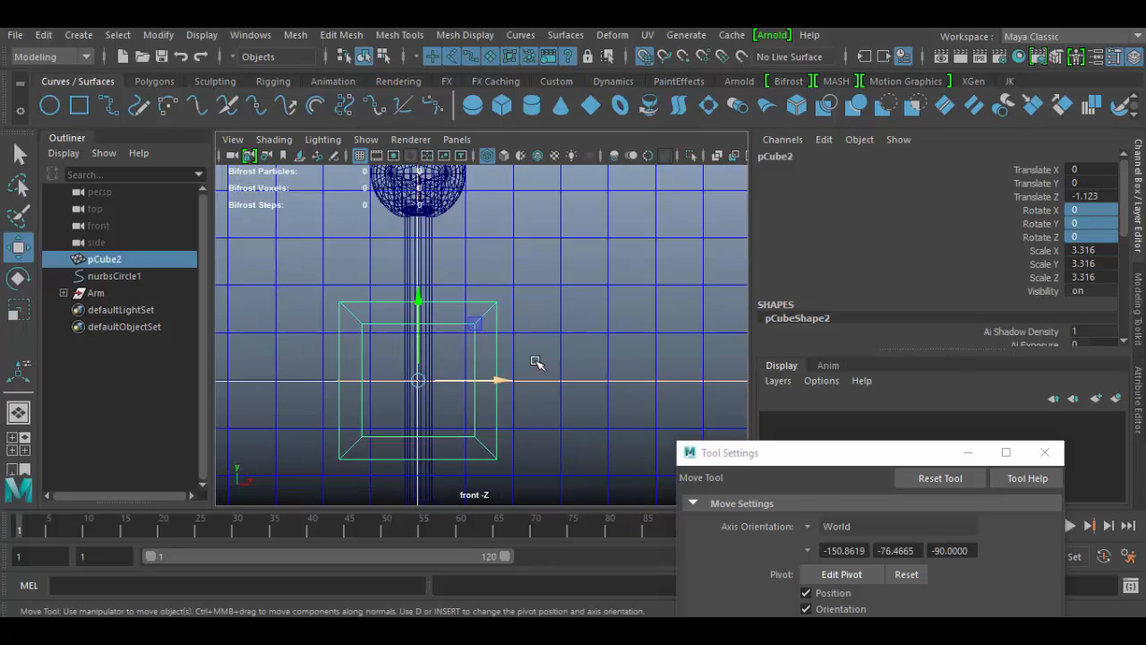
In the side view, move the stepped block to Translate Z about -0.984, aligning its pivot with the origin, and return to the perspective view
{"action": "key", "text": "space"}
{"action": "scroll", "coordinate": [592, 433], "scroll_direction": "down", "scroll_amount": 5}
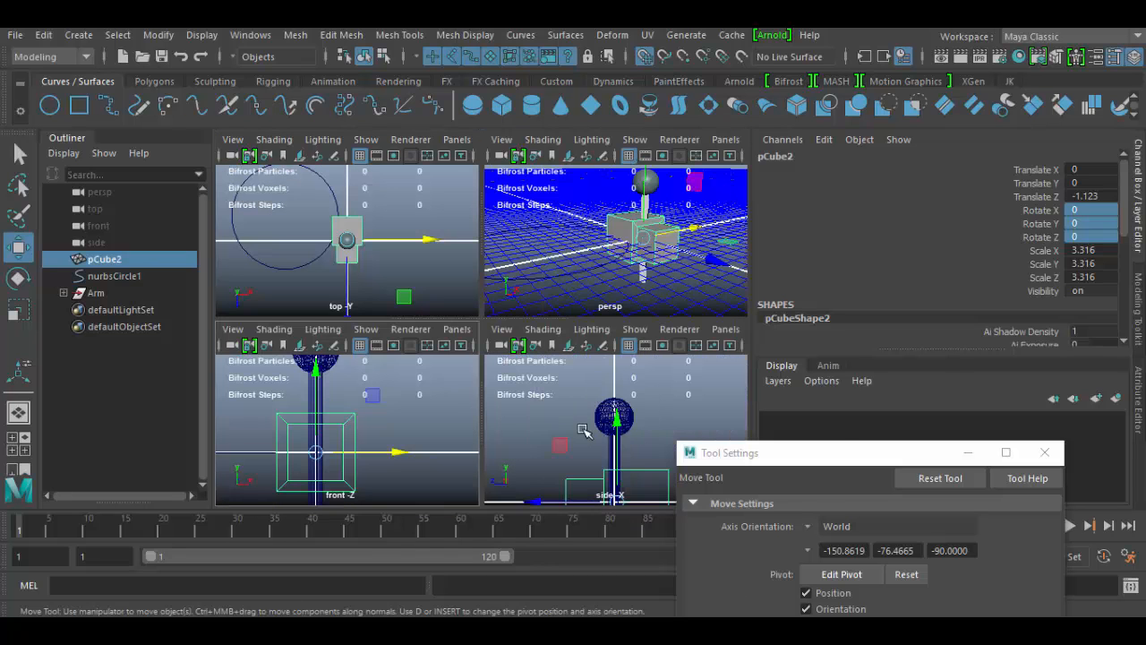
{"action": "key", "text": "space"}
{"action": "scroll", "coordinate": [594, 428], "scroll_direction": "down", "scroll_amount": 3}
{"action": "scroll", "coordinate": [594, 428], "scroll_direction": "up", "scroll_amount": 3}
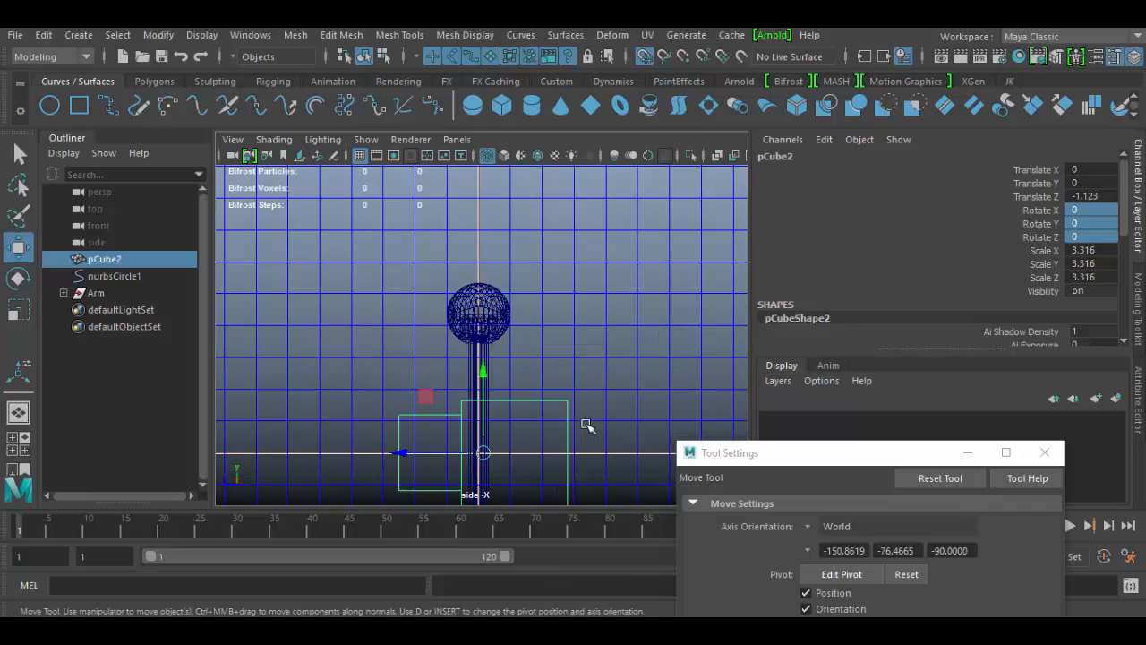
{"action": "scroll", "coordinate": [586, 431], "scroll_direction": "up", "scroll_amount": 1}
{"action": "scroll", "coordinate": [575, 353], "scroll_direction": "up", "scroll_amount": 8}
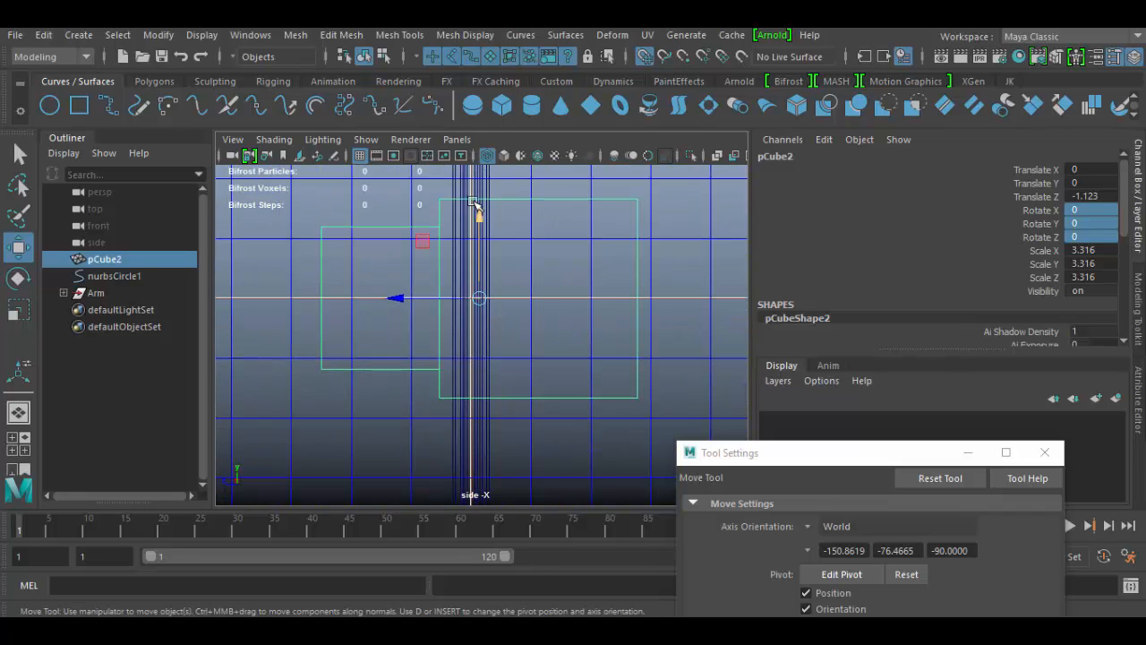
{"action": "middle_click_drag", "start_coordinate": [491, 300], "coordinate": [535, 413], "text": "alt"}
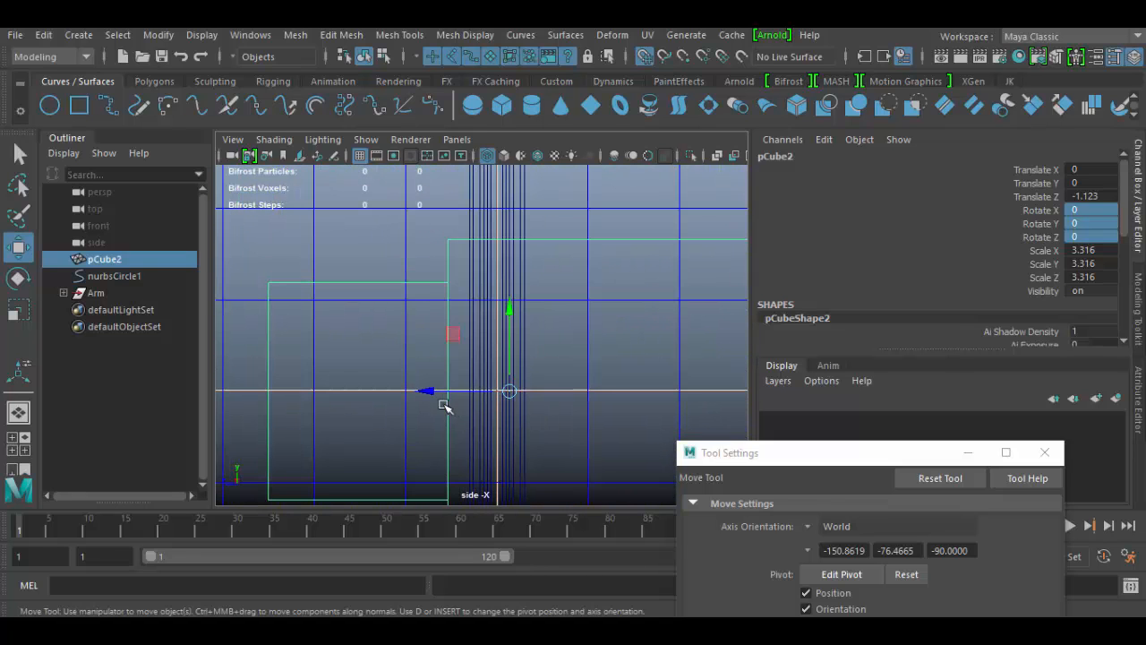
{"action": "left_click_drag", "start_coordinate": [435, 391], "coordinate": [495, 392]}
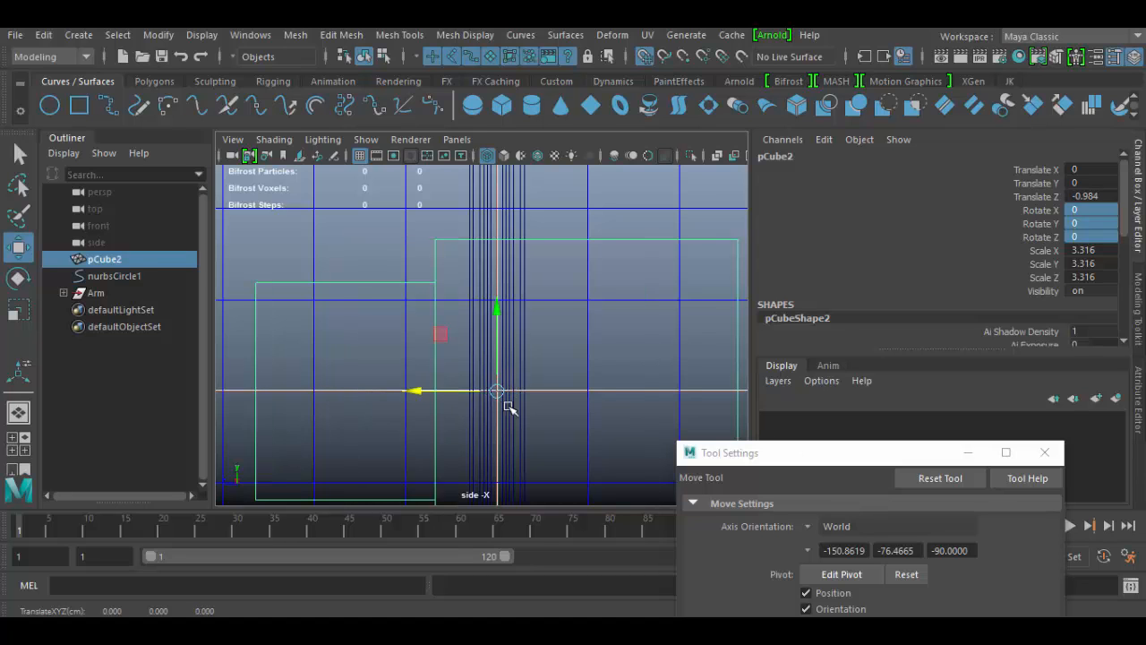
{"action": "scroll", "coordinate": [497, 302], "scroll_direction": "down", "scroll_amount": 4}
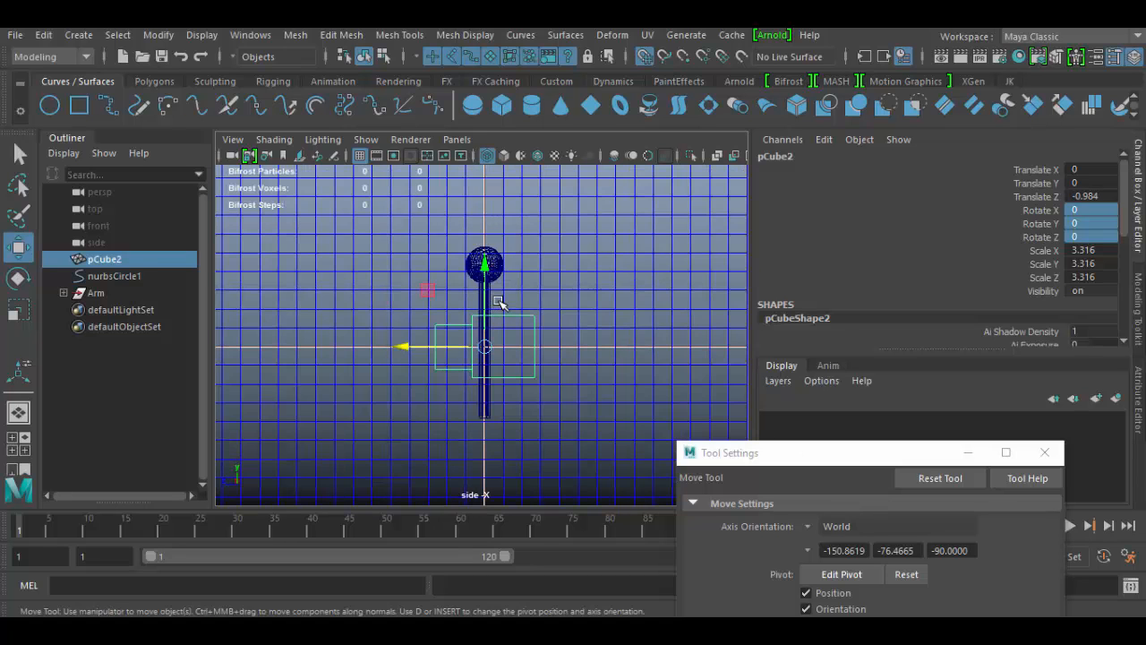
{"action": "key", "text": "space"}
{"action": "key", "text": "space"}
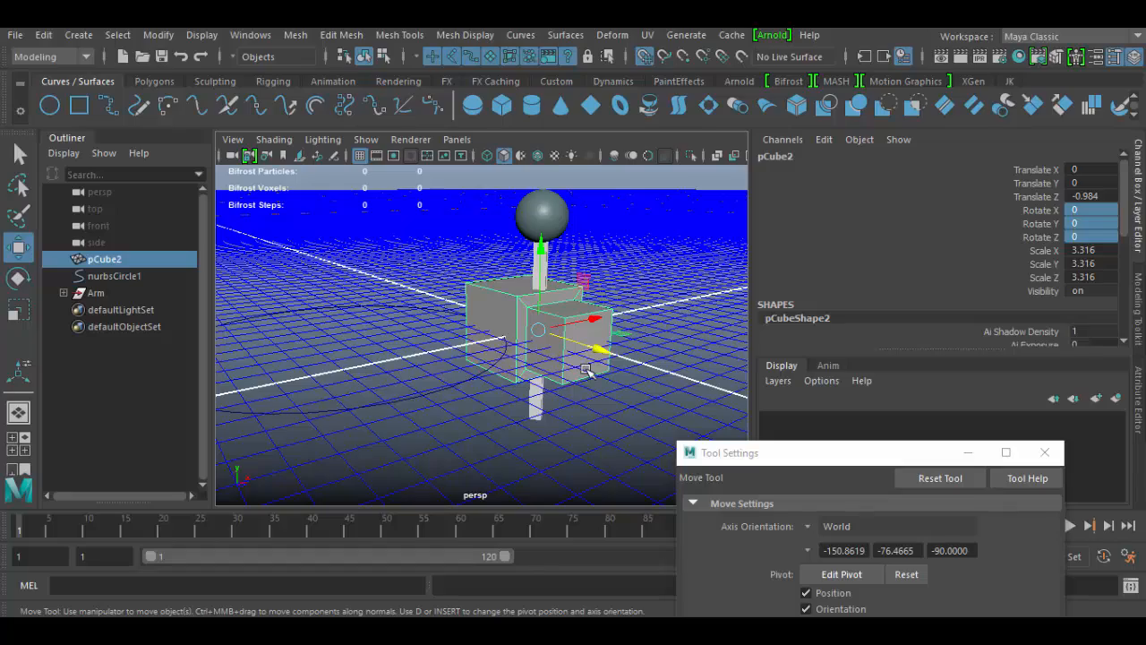
{"action": "left_click_drag", "start_coordinate": [617, 331], "coordinate": [473, 341], "text": "alt"}
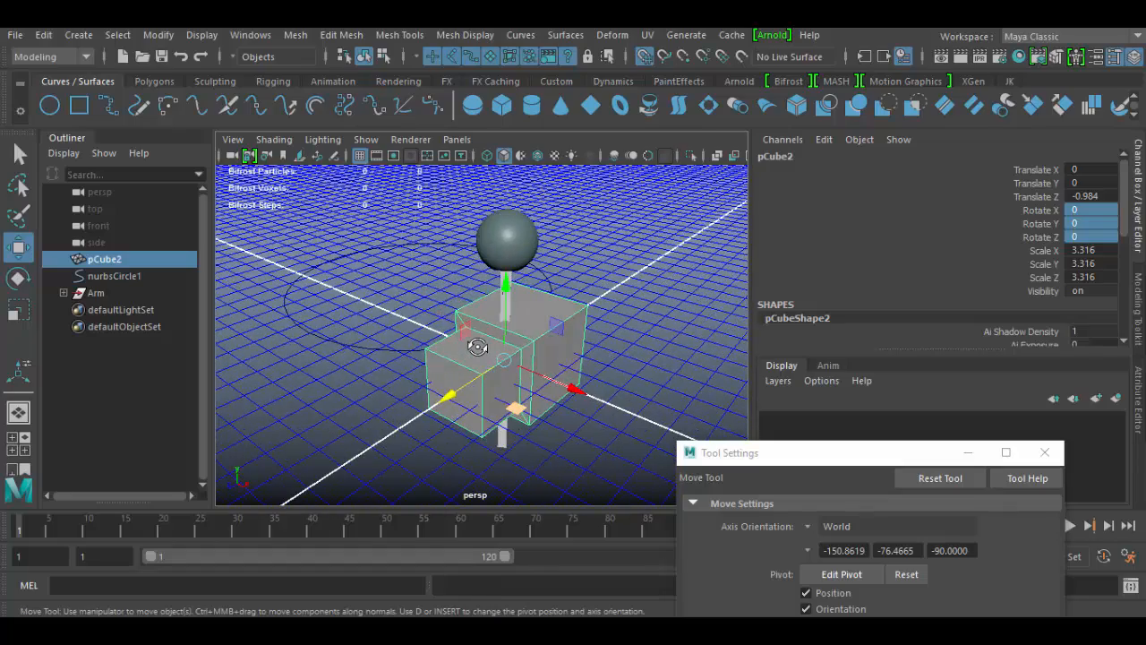